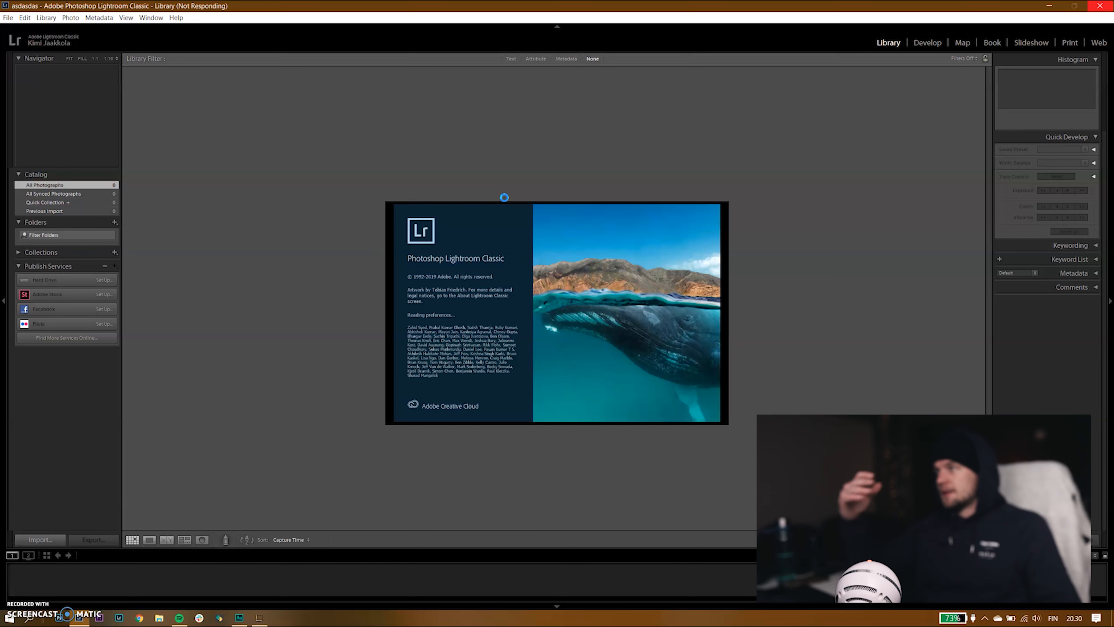
{"action": "left_click", "coordinate": [503, 203]}
{"action": "left_click", "coordinate": [515, 230]}
{"action": "left_click", "coordinate": [362, 280]}
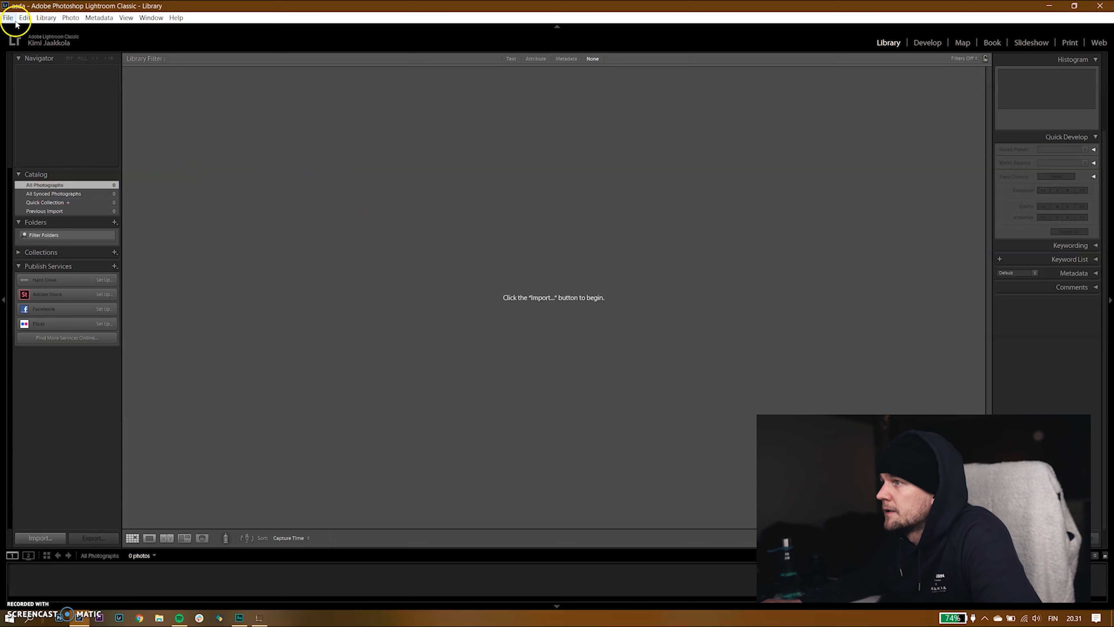
Start importing photos and expand the LaCie 4tb (L:) drive as the source
{"action": "left_click", "coordinate": [8, 17]}
{"action": "left_click", "coordinate": [31, 77]}
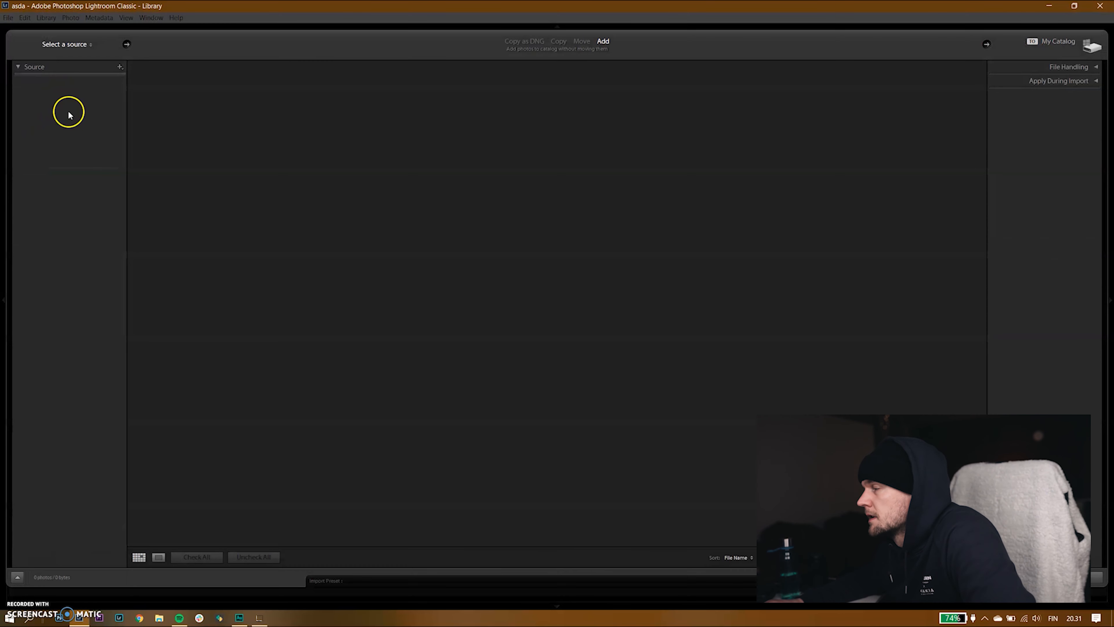
{"action": "left_click", "coordinate": [119, 107]}
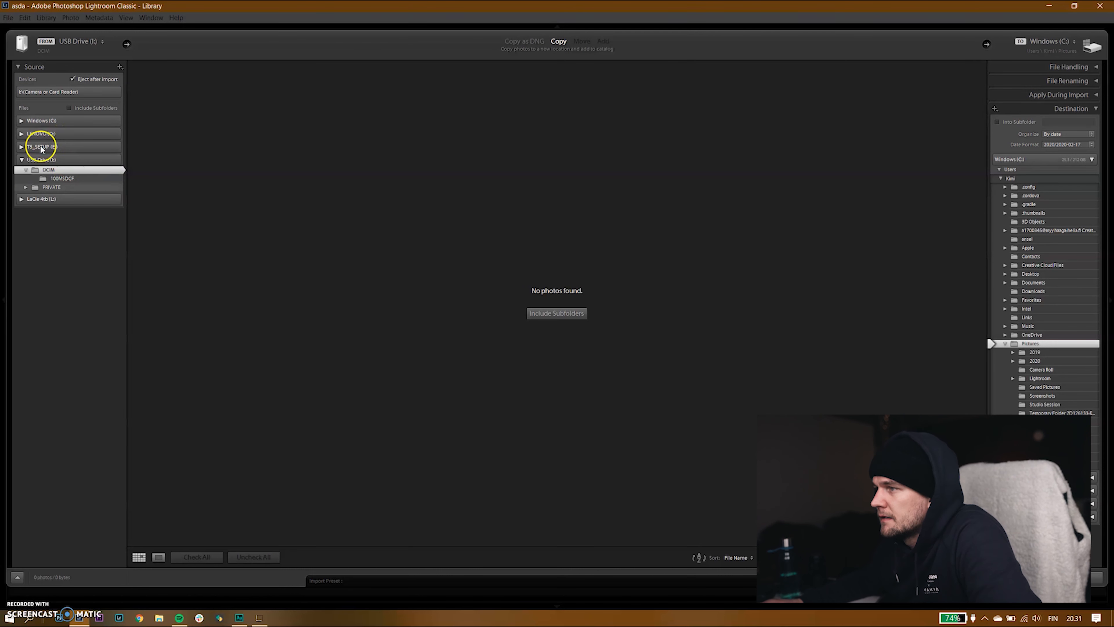
{"action": "left_click", "coordinate": [19, 199]}
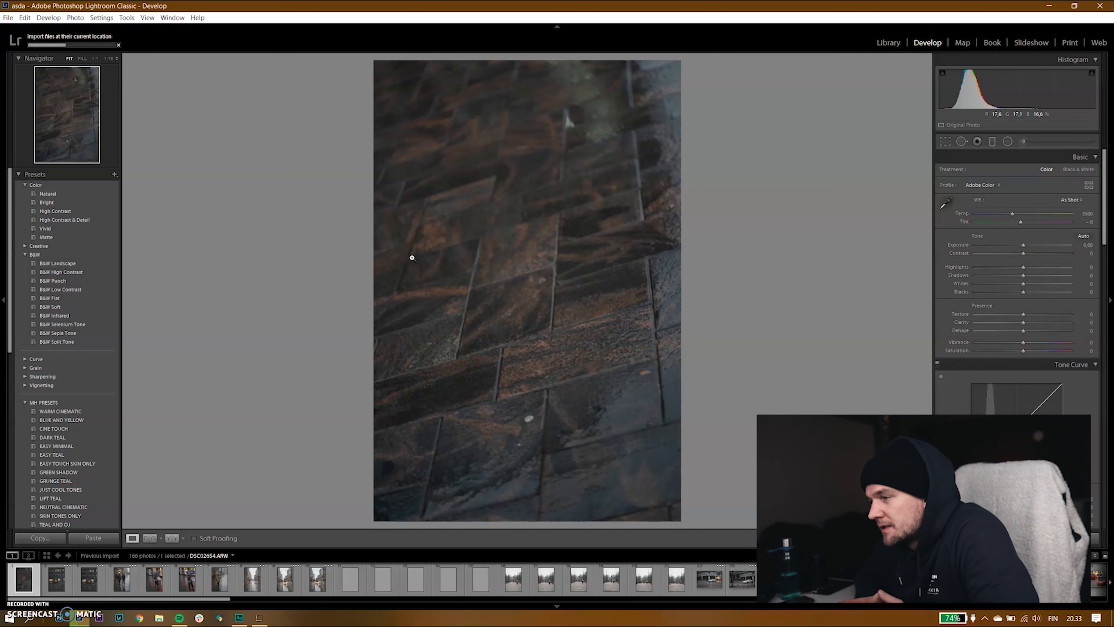
Try out star ratings up to 5 and colour labels on the first photo, and clear its rating
{"action": "key", "text": "1"}
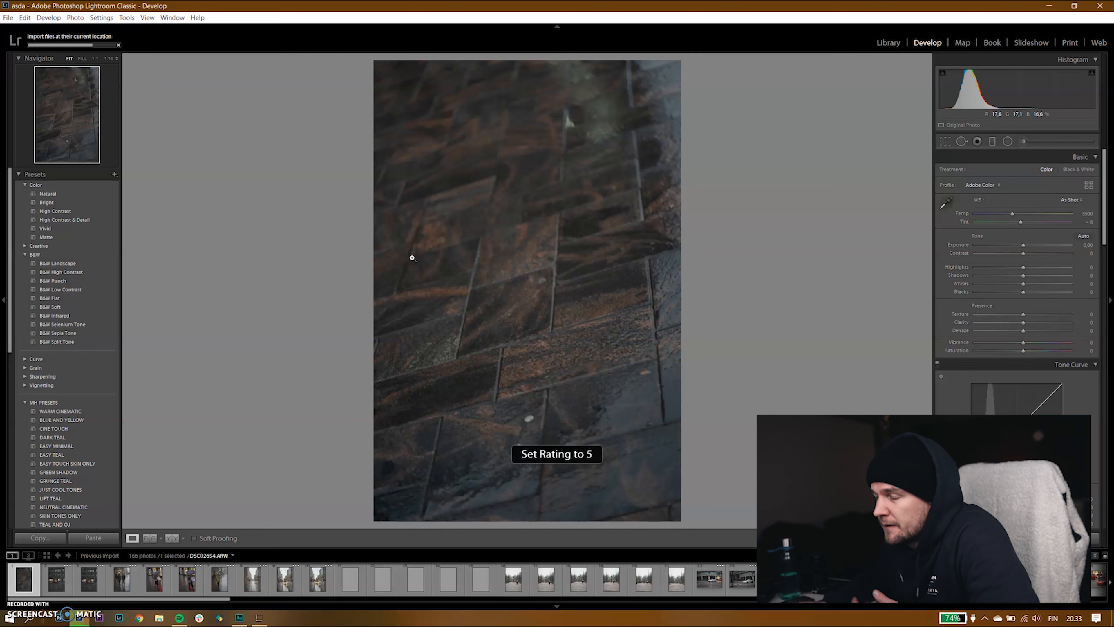
{"action": "key", "text": "8"}
{"action": "key", "text": "1"}
{"action": "key", "text": "6"}
{"action": "key", "text": "5"}
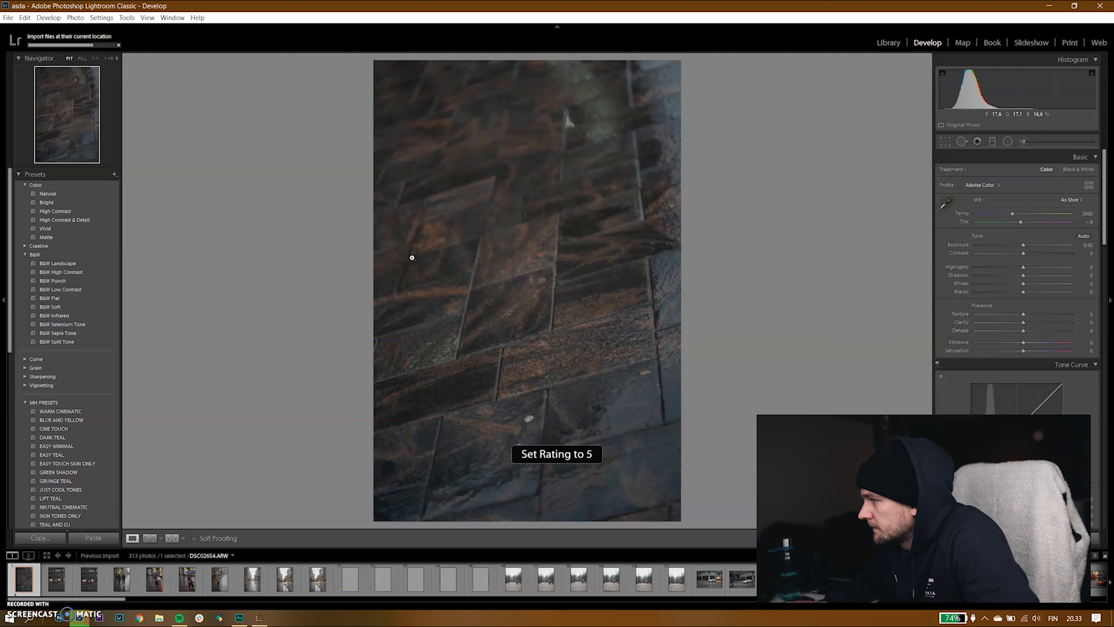
{"action": "key", "text": "6"}
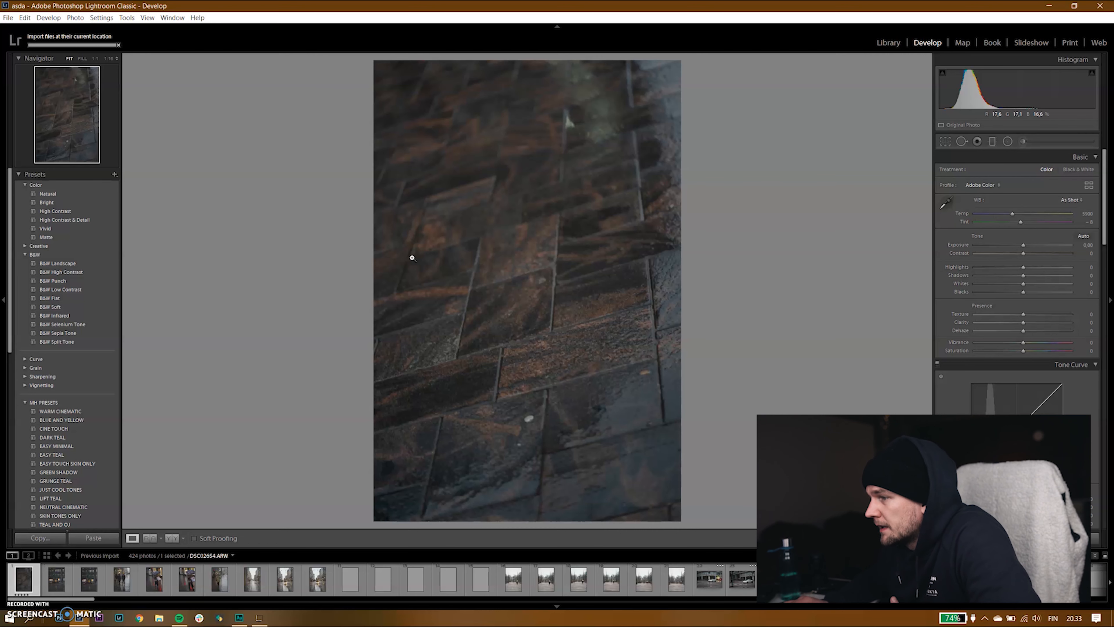
{"action": "key", "text": "1"}
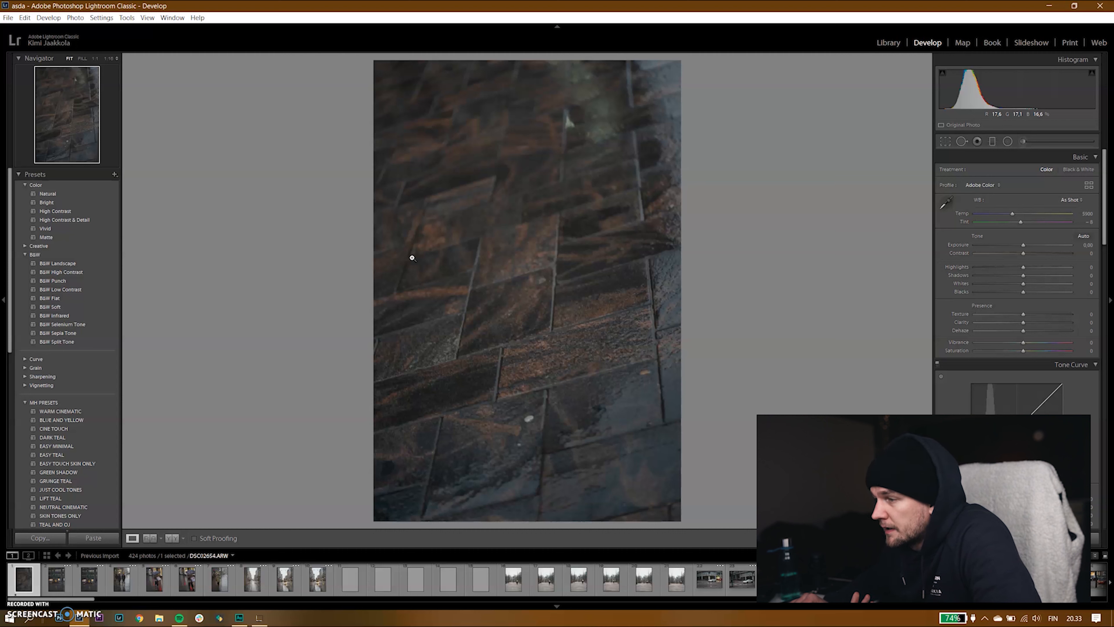
{"action": "key", "text": "0"}
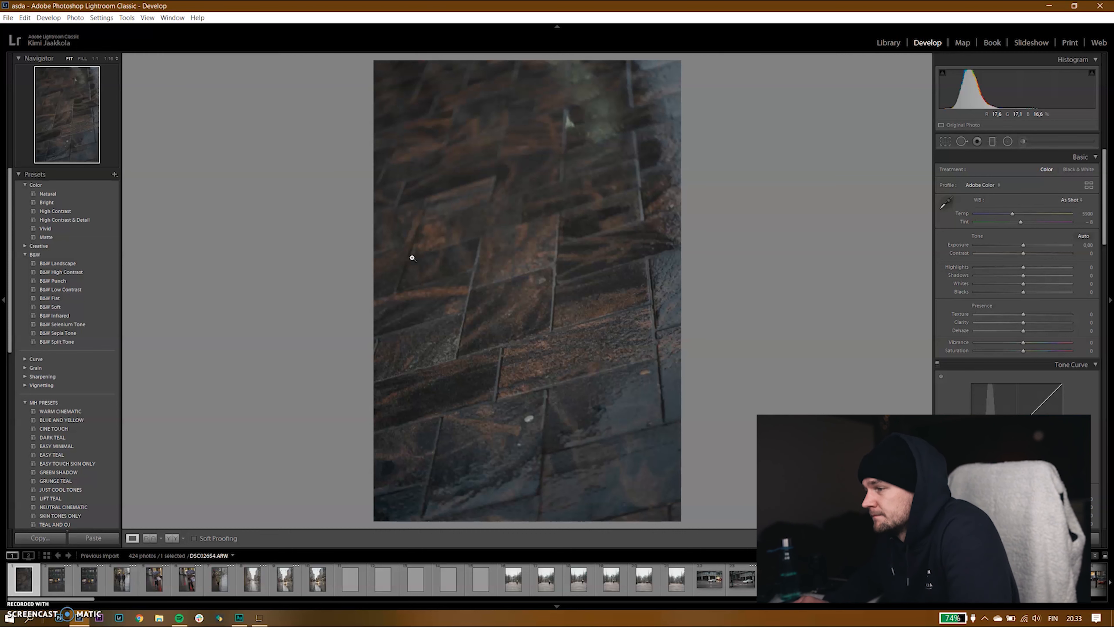
Look through the imported photos one after another to judge which ones are worth editing
{"action": "key", "text": "Right"}
{"action": "key", "text": "Right"}
{"action": "key", "text": "Right"}
{"action": "key", "text": "Right"}
{"action": "key", "text": "Right"}
{"action": "key", "text": "Right"}
{"action": "key", "text": "Right"}
{"action": "key", "text": "Right"}
{"action": "key", "text": "Right"}
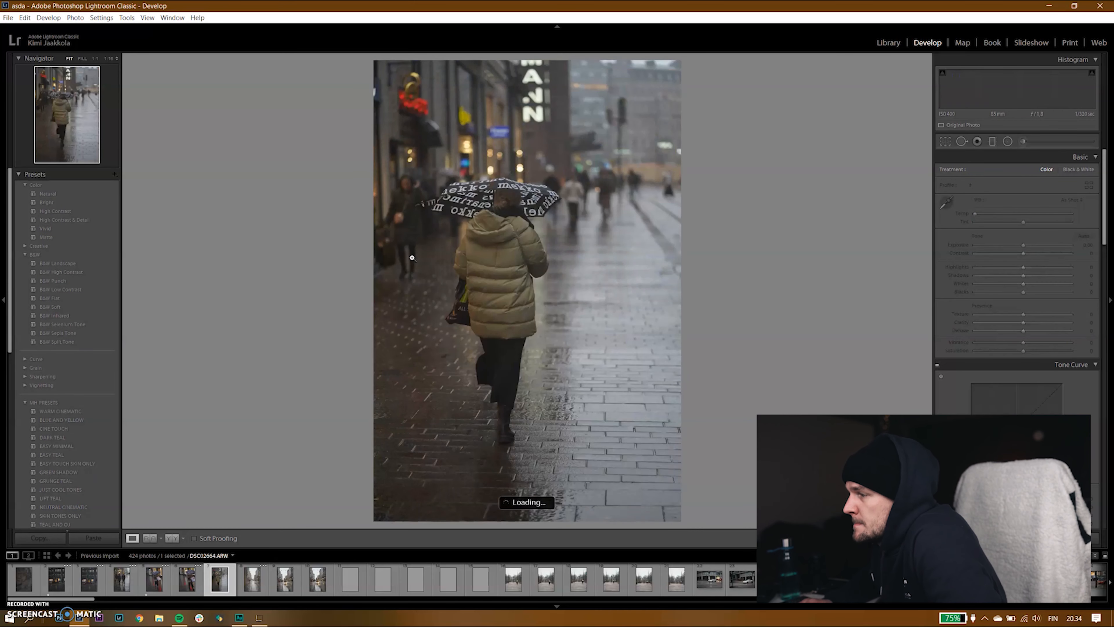
{"action": "key", "text": "Right"}
{"action": "key", "text": "Right"}
{"action": "key", "text": "Right"}
{"action": "key", "text": "Right"}
{"action": "key", "text": "Right"}
{"action": "key", "text": "Right"}
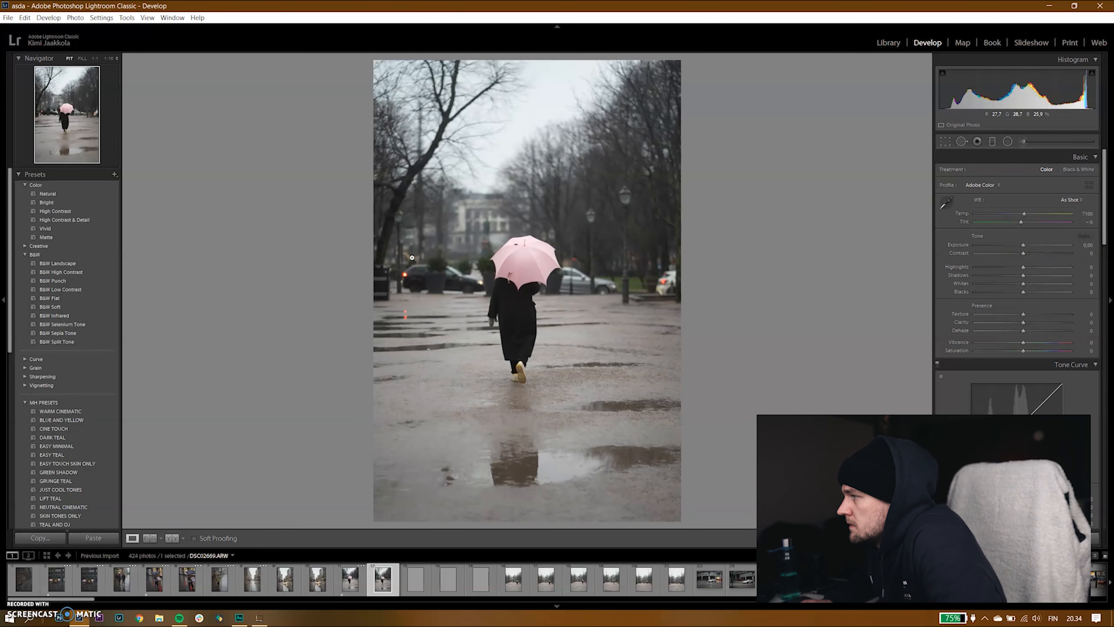
{"action": "key", "text": "Right"}
{"action": "key", "text": "Right"}
{"action": "key", "text": "Right"}
{"action": "key", "text": "Right"}
{"action": "key", "text": "Right"}
{"action": "key", "text": "Right"}
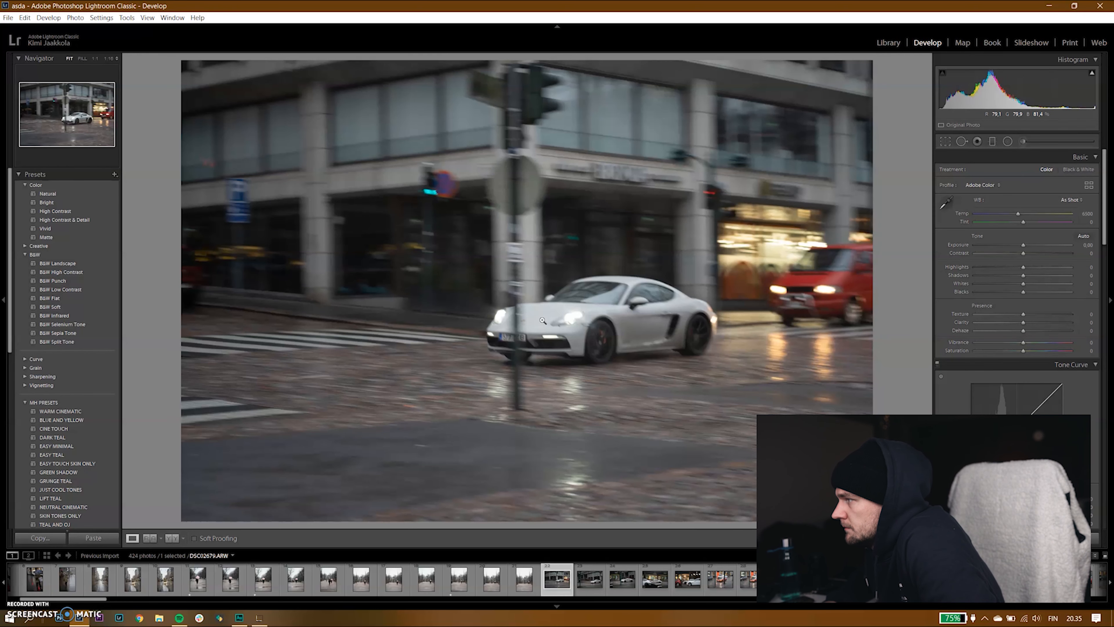
{"action": "key", "text": "alt+Tab"}
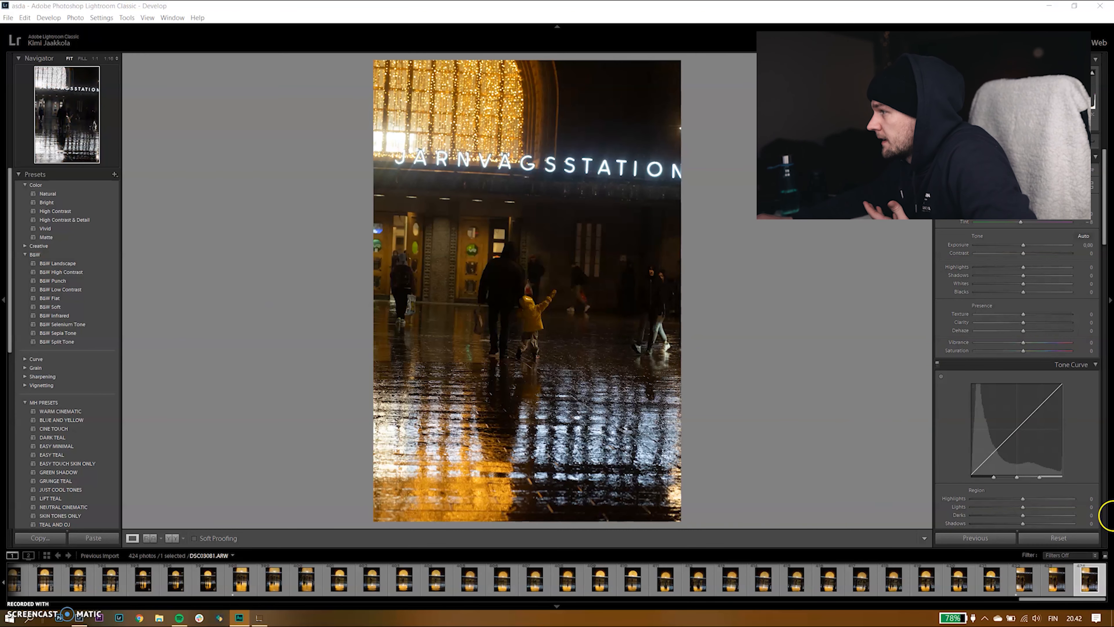
Filter the filmstrip to rated photos and select the blue-toned train photo DSC02848.ARW
{"action": "left_click", "coordinate": [1071, 554]}
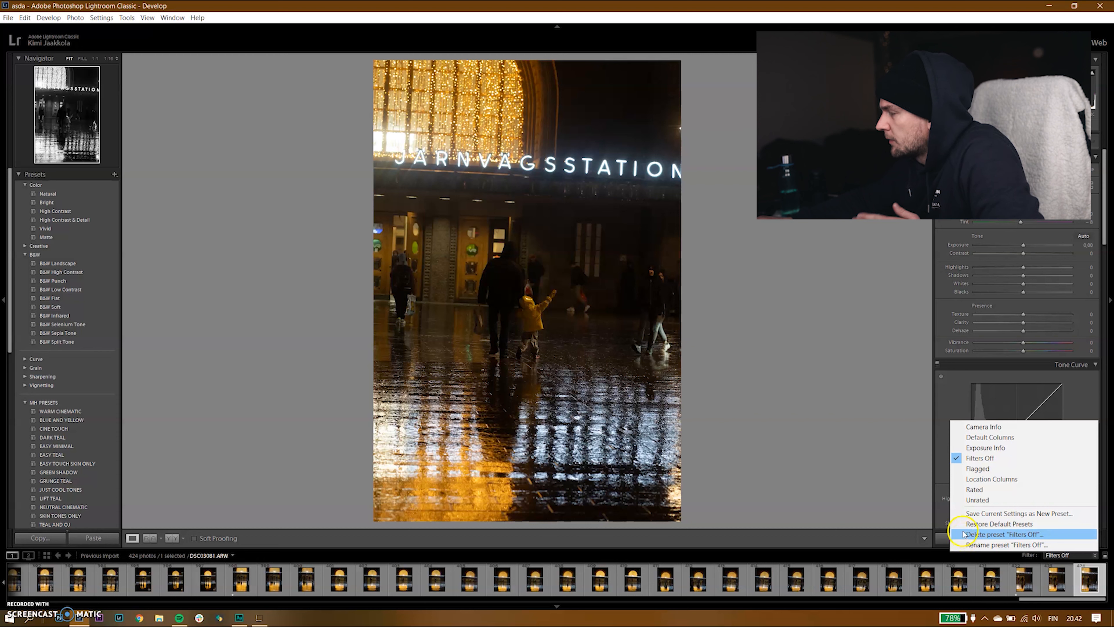
{"action": "left_click", "coordinate": [1003, 489]}
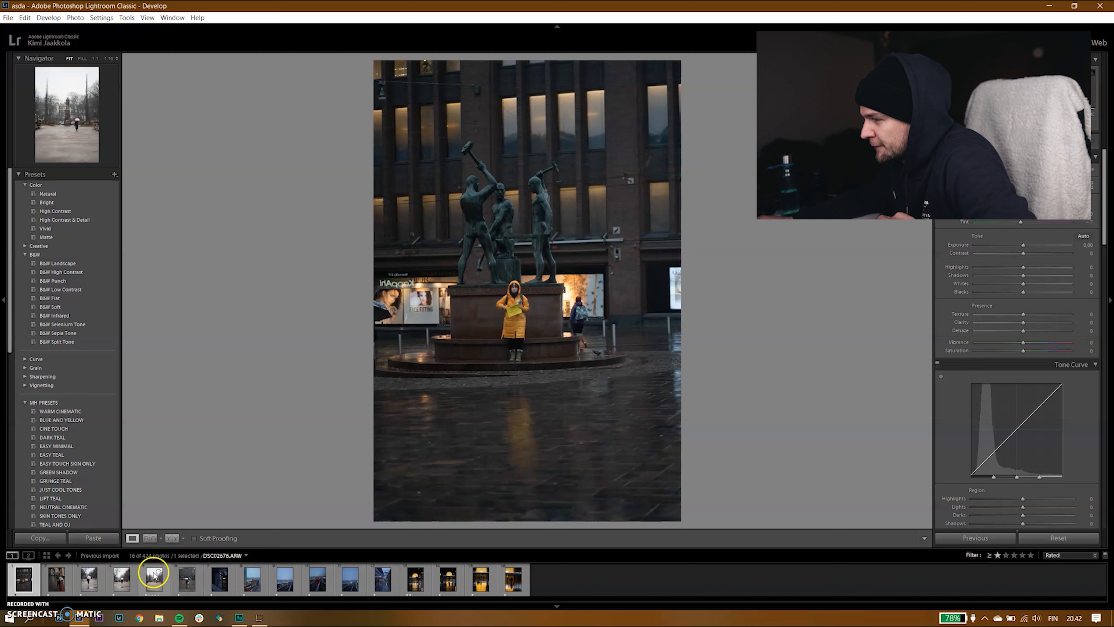
{"action": "left_click", "coordinate": [288, 587]}
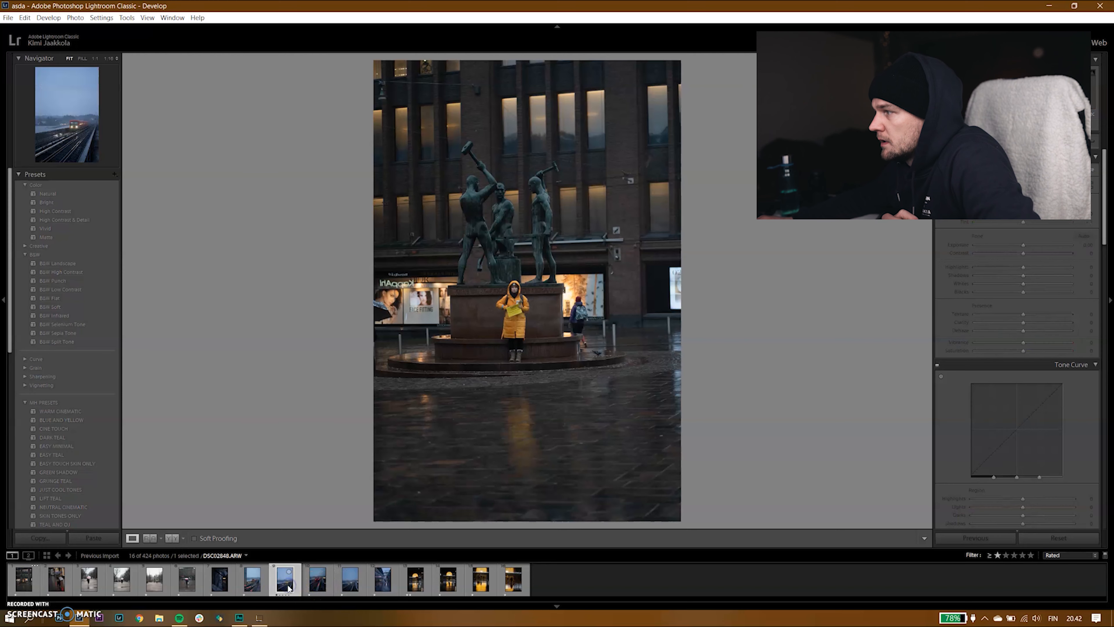
Crop the train photo to the 4 x 5 / 8 x 10 aspect ratio, tightening and repositioning the frame around the train
{"action": "left_click", "coordinate": [941, 144]}
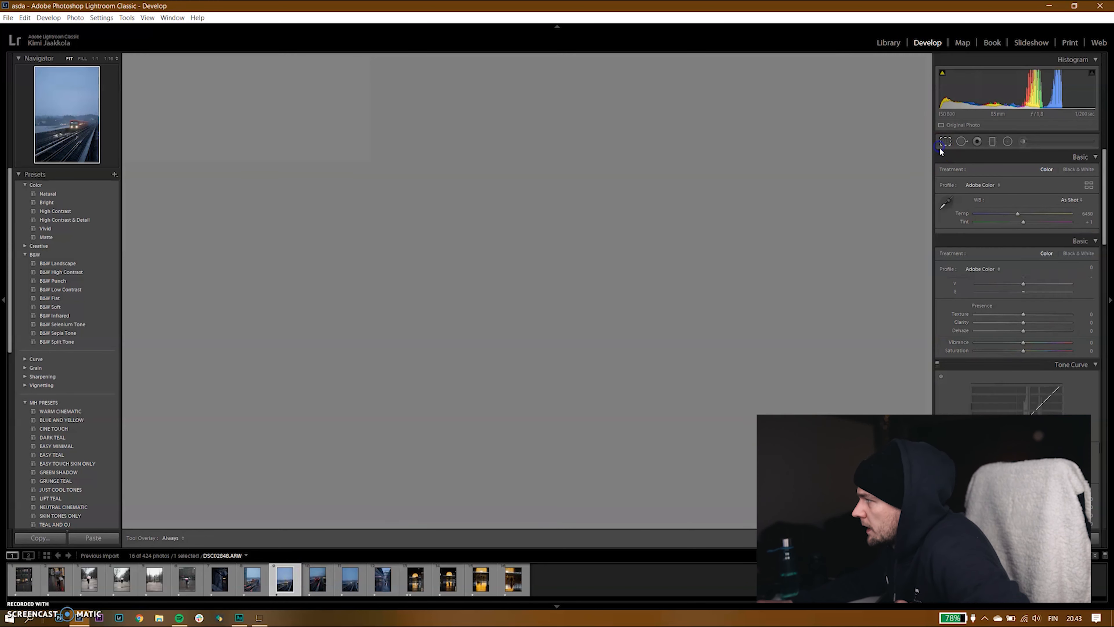
{"action": "left_click", "coordinate": [1069, 171]}
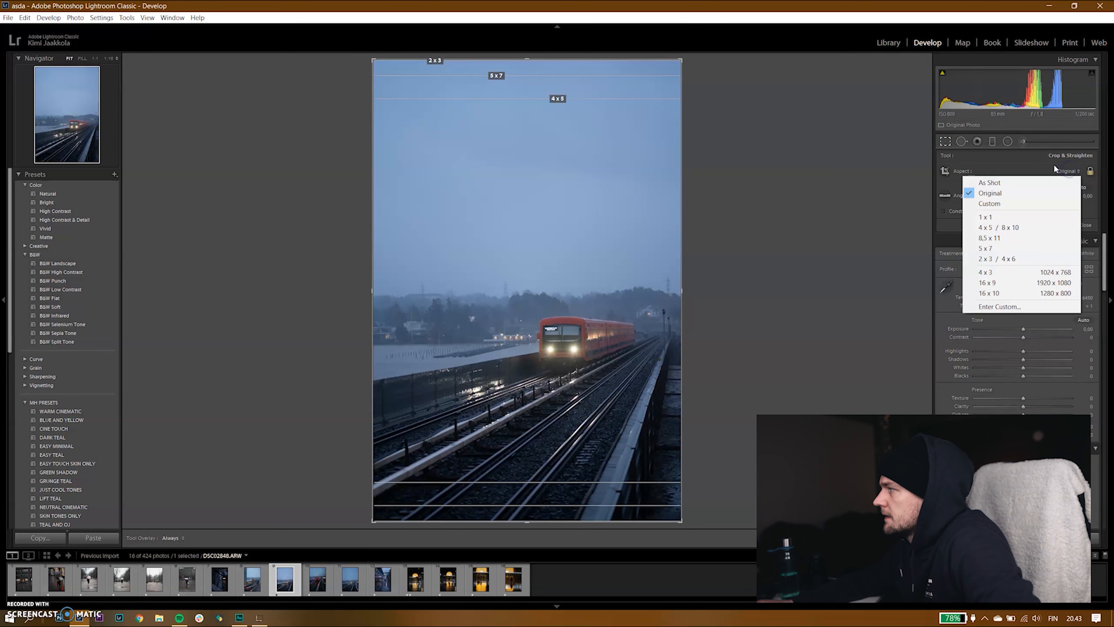
{"action": "left_click", "coordinate": [997, 227]}
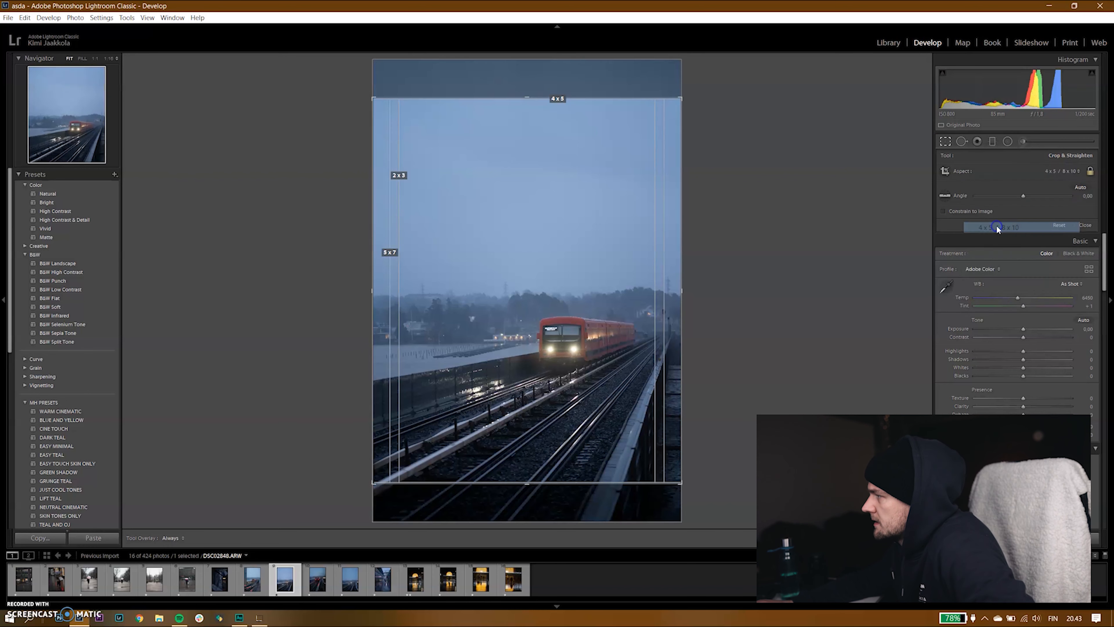
{"action": "left_click_drag", "start_coordinate": [592, 279], "coordinate": [594, 275]}
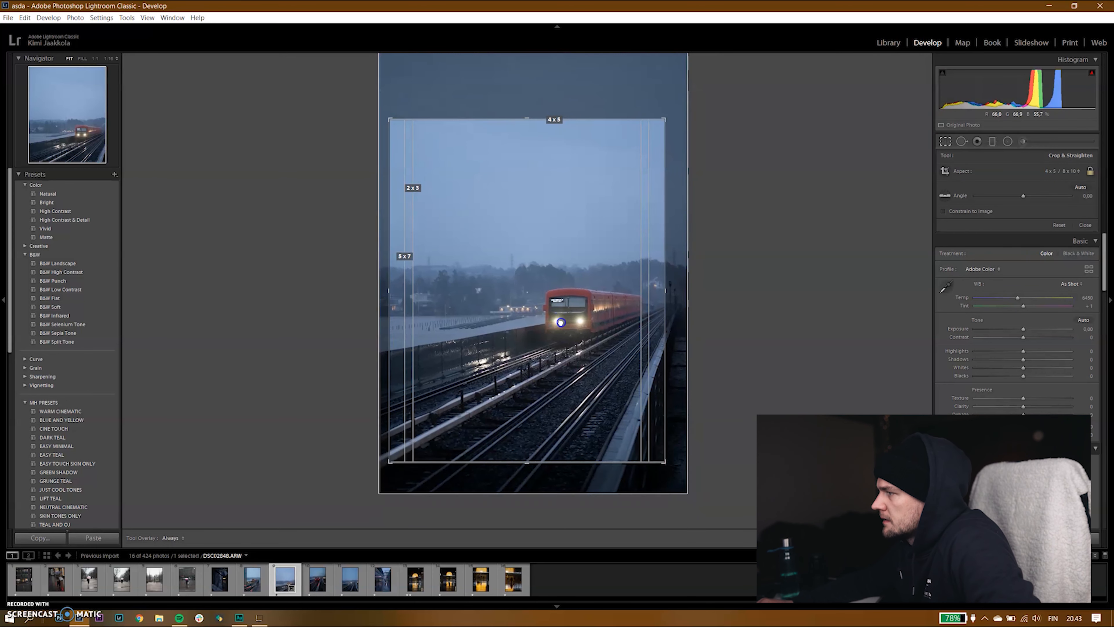
{"action": "left_click_drag", "start_coordinate": [560, 322], "coordinate": [563, 313]}
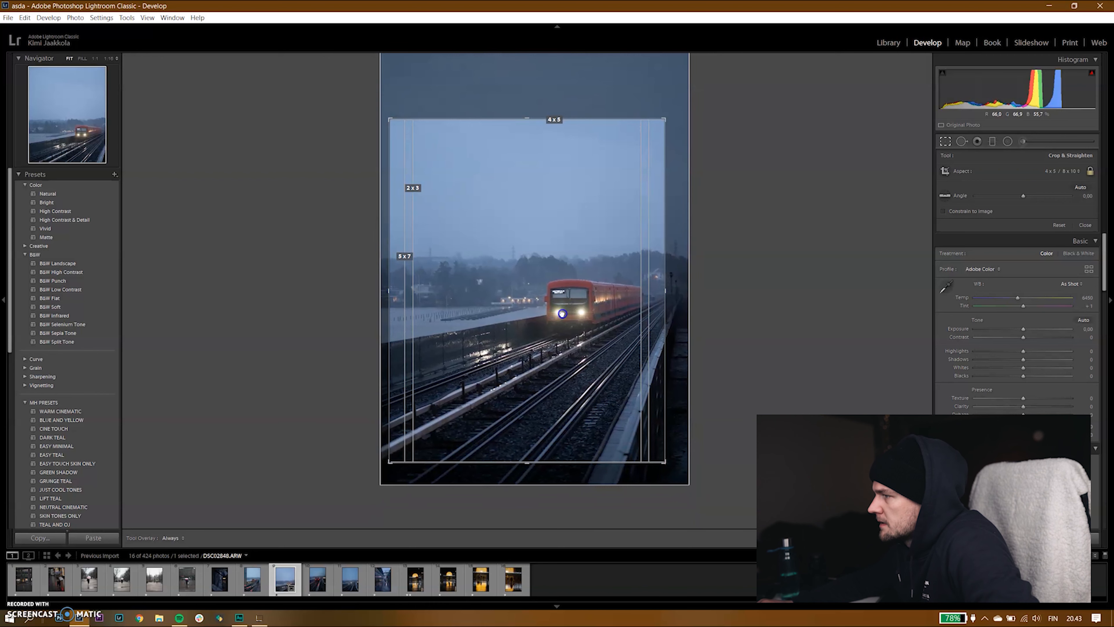
{"action": "left_click_drag", "start_coordinate": [579, 360], "coordinate": [579, 379]}
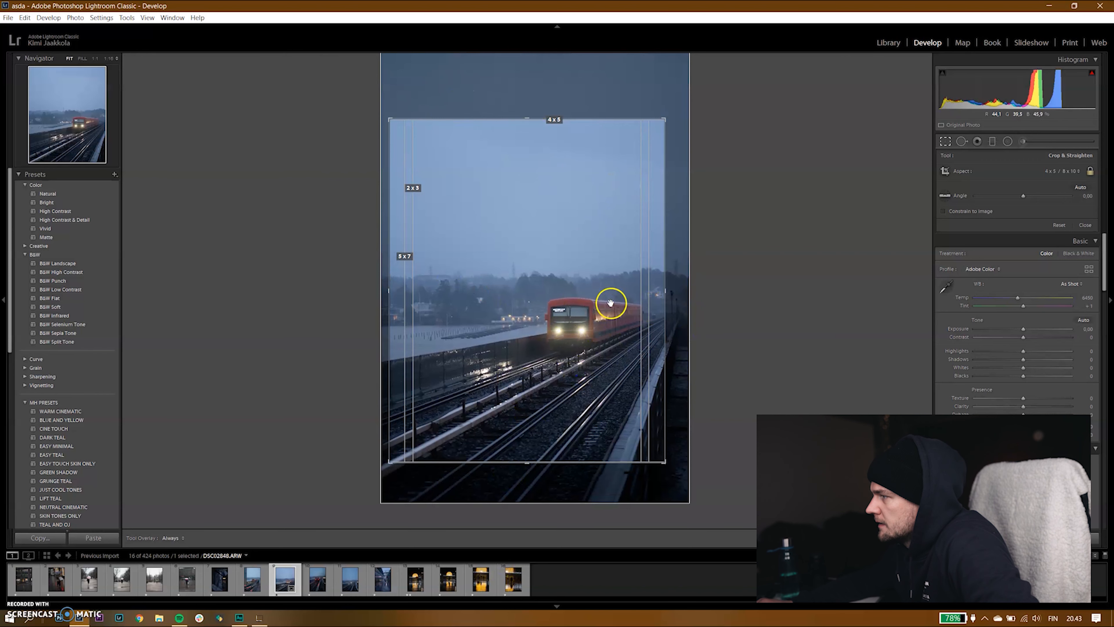
{"action": "left_click_drag", "start_coordinate": [555, 366], "coordinate": [554, 368]}
Try automatic straightening on the crop, undo it and apply the crop
{"action": "left_click", "coordinate": [1077, 187]}
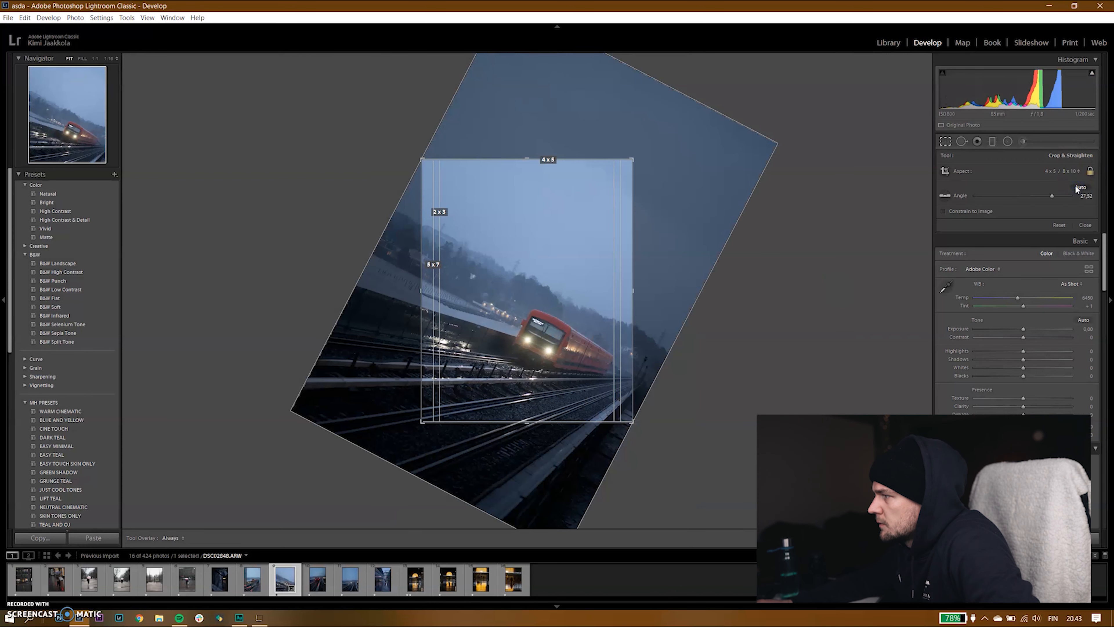
{"action": "key", "text": "ctrl+z"}
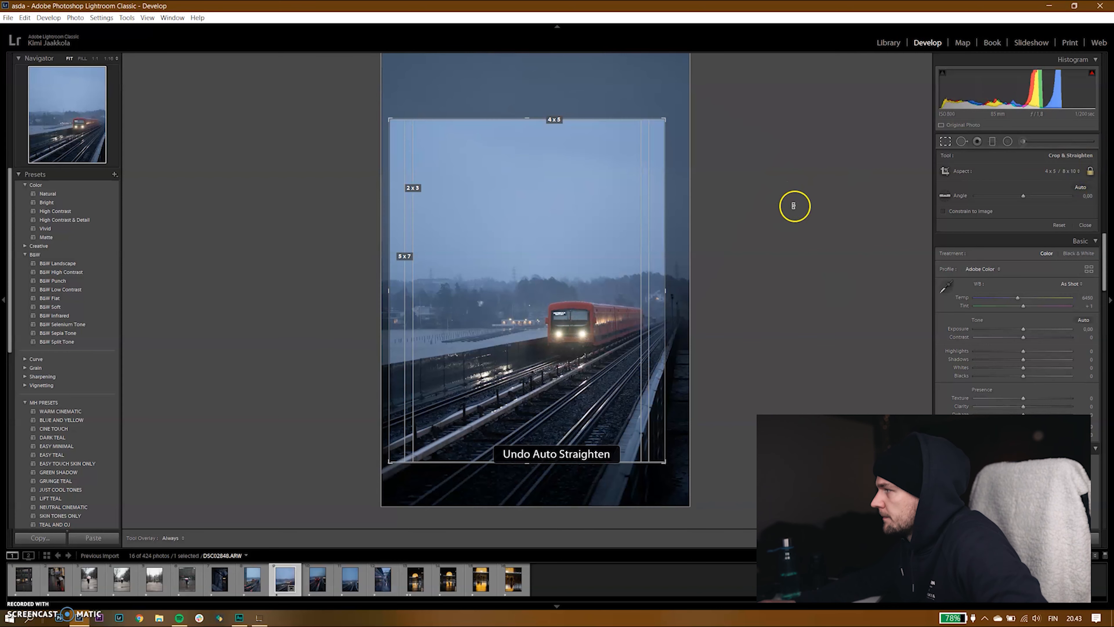
{"action": "left_click", "coordinate": [941, 144]}
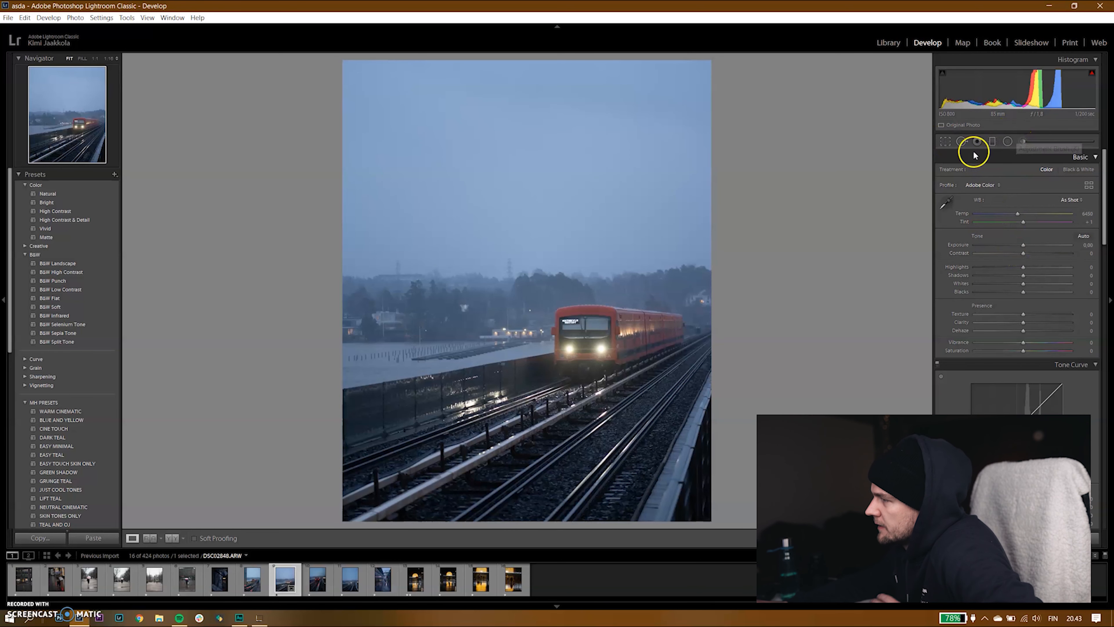
Draw a large oval radial filter centred on the front of the train and invert its mask
{"action": "left_click", "coordinate": [1007, 141]}
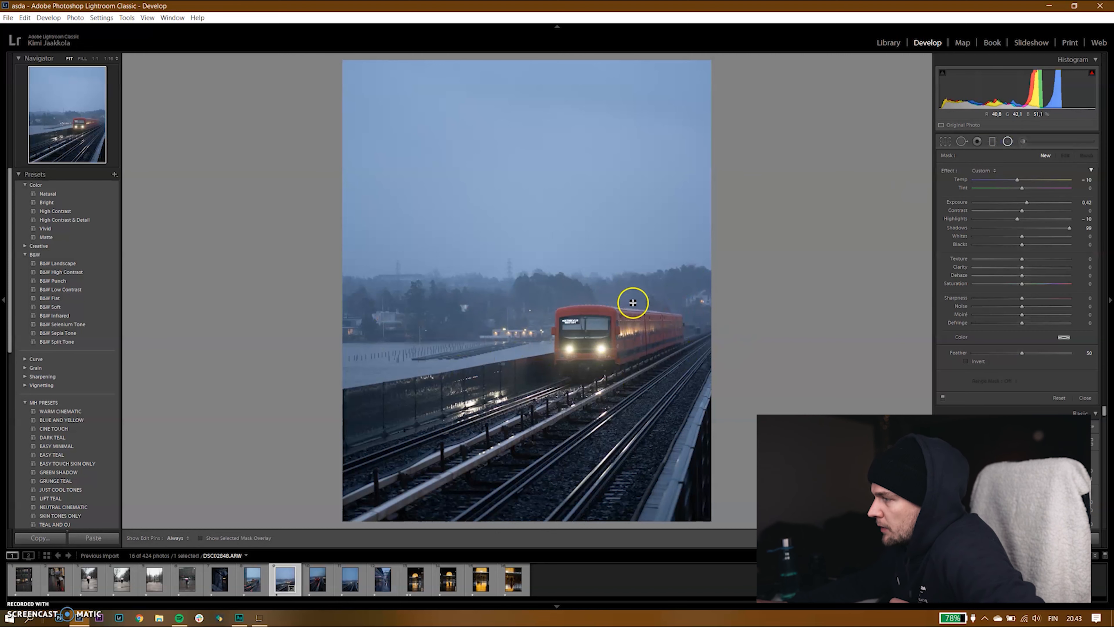
{"action": "left_click_drag", "start_coordinate": [583, 337], "coordinate": [753, 423]}
{"action": "left_click_drag", "start_coordinate": [586, 424], "coordinate": [586, 465]}
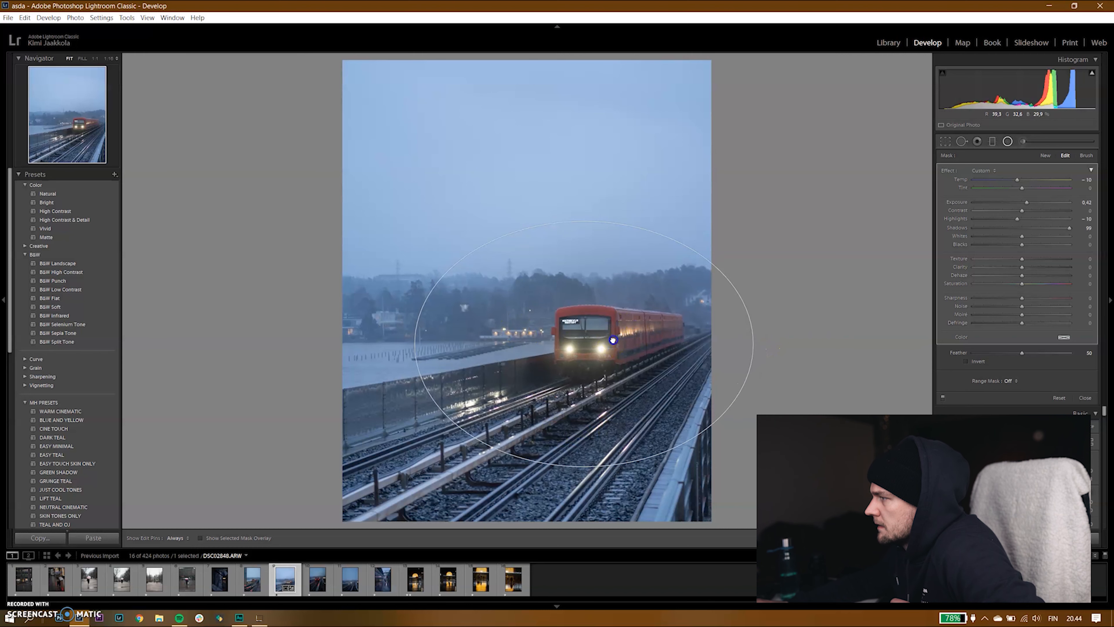
{"action": "left_click_drag", "start_coordinate": [614, 337], "coordinate": [613, 334]}
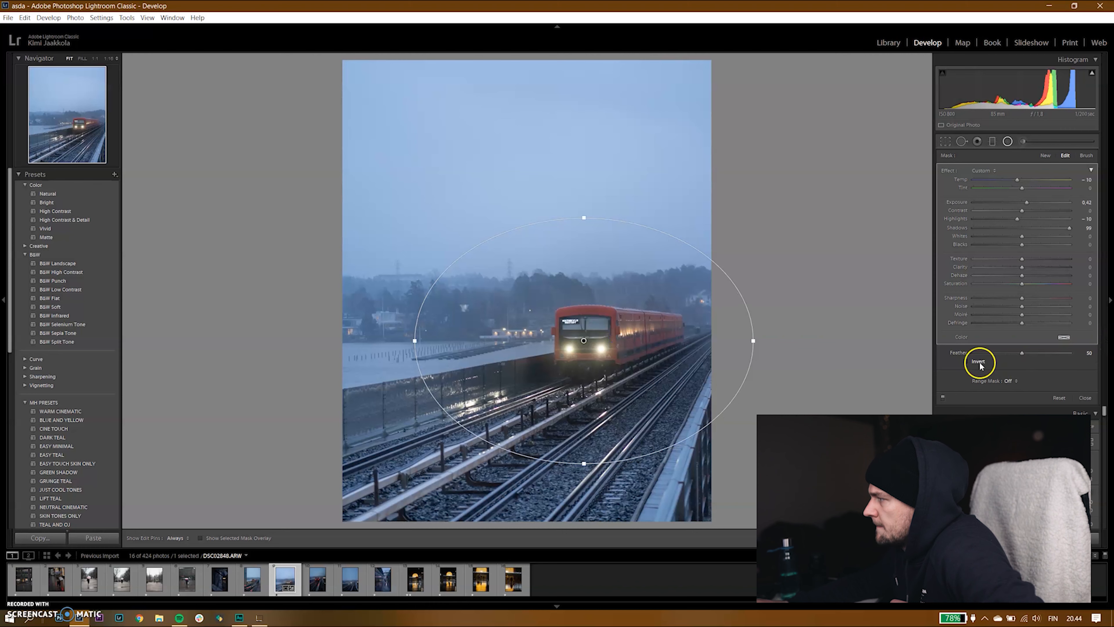
{"action": "left_click", "coordinate": [967, 361]}
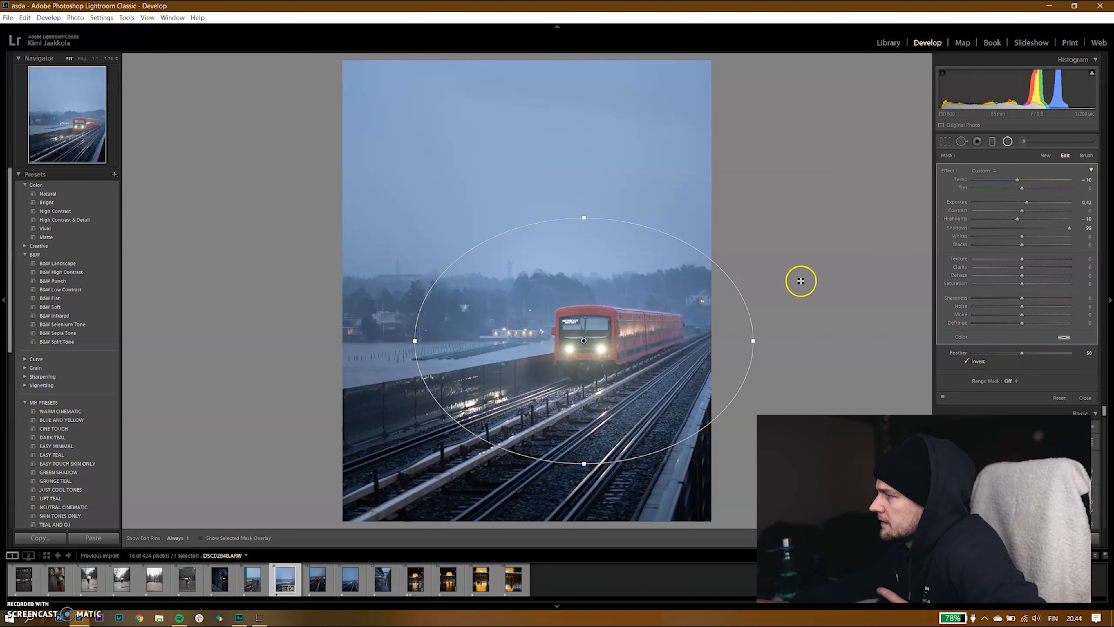
Set the radial filter's Exposure to 0.27 and Shadows to 76
{"action": "left_click_drag", "start_coordinate": [1016, 207], "coordinate": [957, 205]}
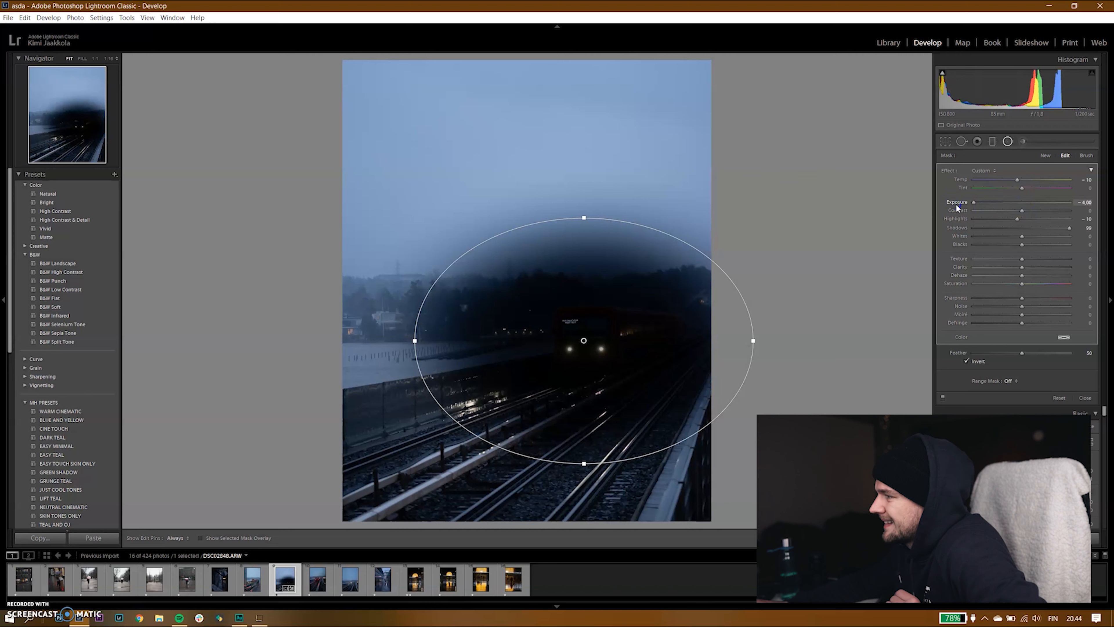
{"action": "left_click_drag", "start_coordinate": [981, 207], "coordinate": [1024, 208]}
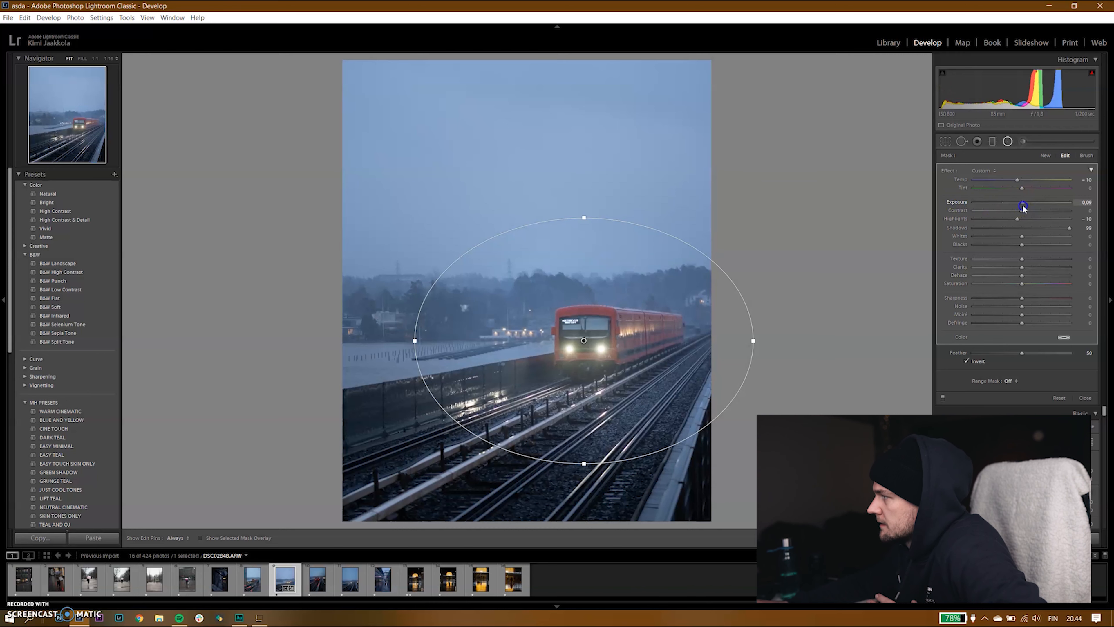
{"action": "left_click", "coordinate": [1070, 229]}
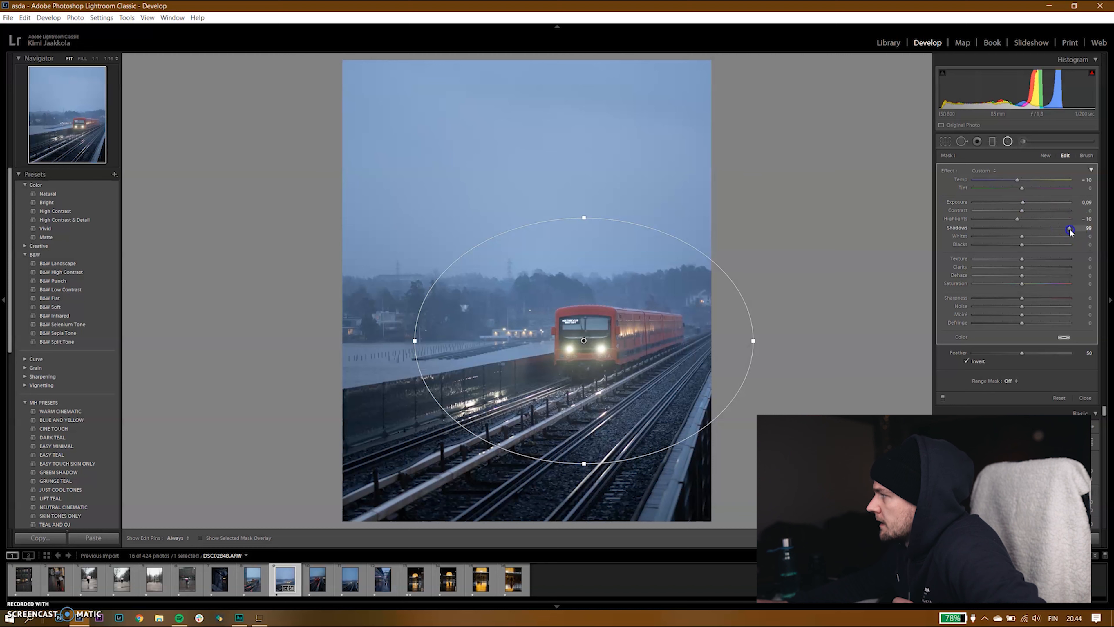
{"action": "left_click_drag", "start_coordinate": [1042, 229], "coordinate": [1073, 230]}
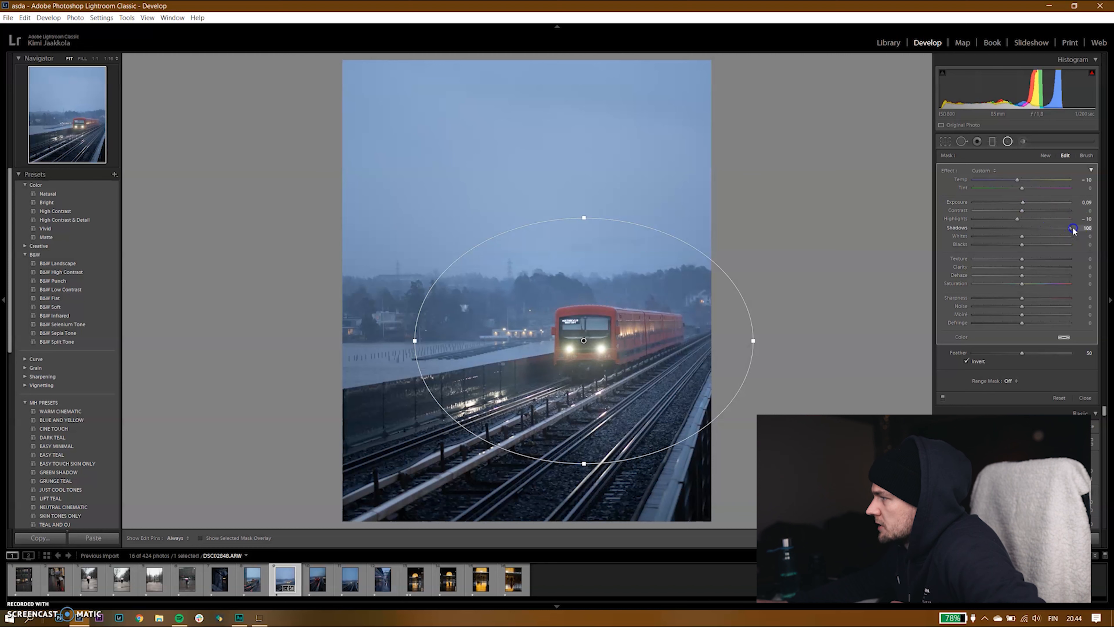
{"action": "left_click", "coordinate": [1025, 205]}
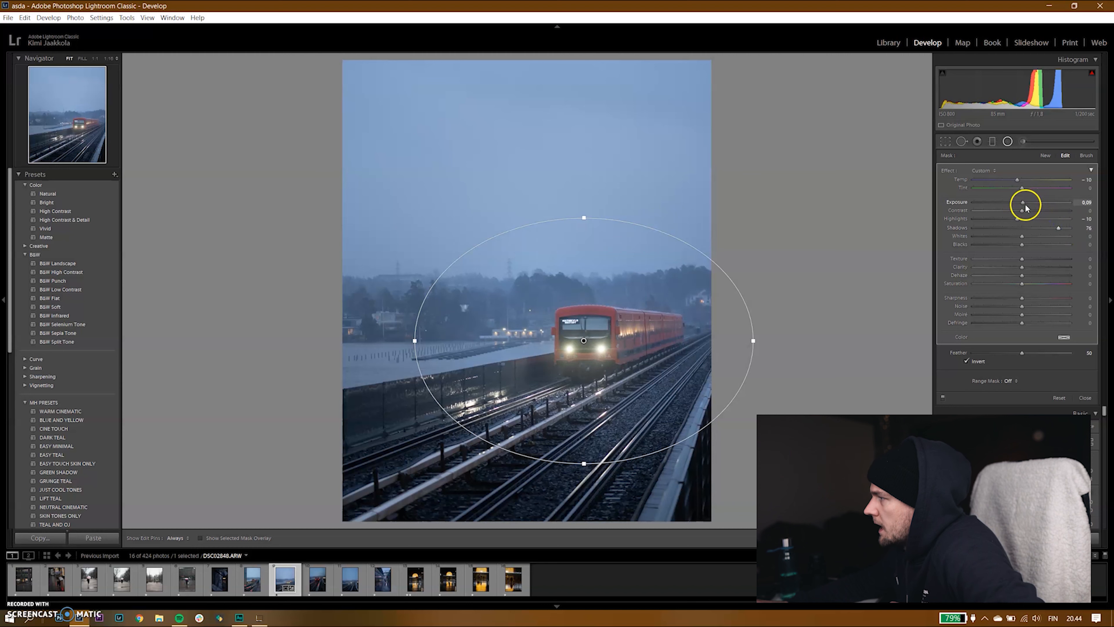
{"action": "left_click_drag", "start_coordinate": [1025, 204], "coordinate": [1026, 207]}
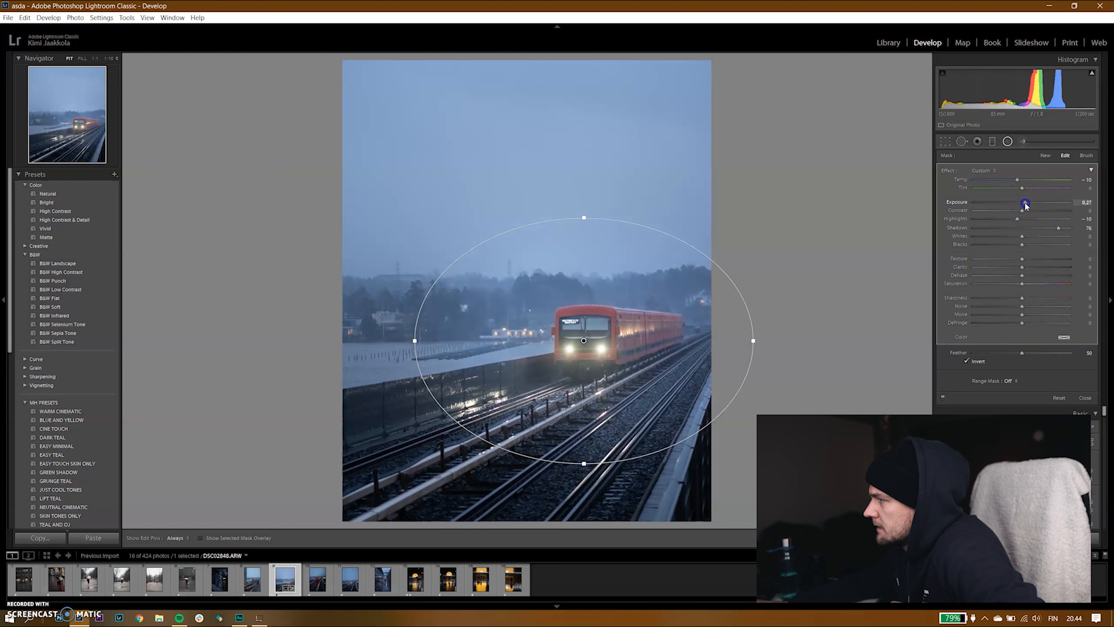
Set the radial filter's Highlights to -27, Whites to 7, Blacks to -4, Clarity to 41 and Dehaze to 2
{"action": "left_click", "coordinate": [1018, 219]}
{"action": "mouse_move", "coordinate": [1027, 222]}
{"action": "left_mouse_down"}
{"action": "mouse_move", "coordinate": [1045, 222]}
{"action": "mouse_move", "coordinate": [1008, 219]}
{"action": "left_mouse_up"}
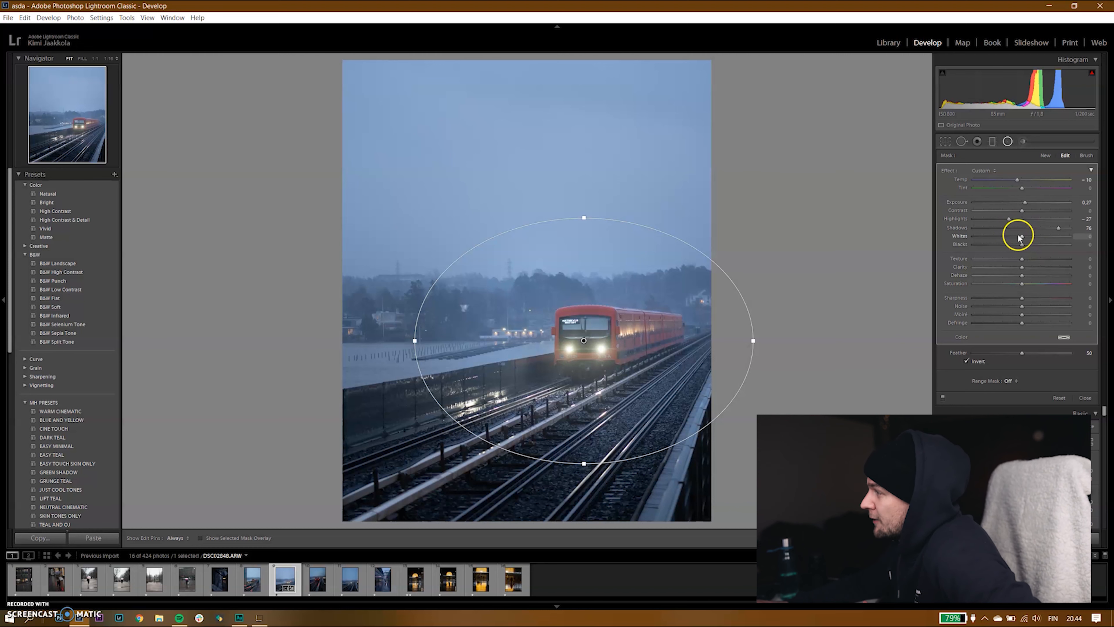
{"action": "left_click_drag", "start_coordinate": [1022, 237], "coordinate": [1043, 269]}
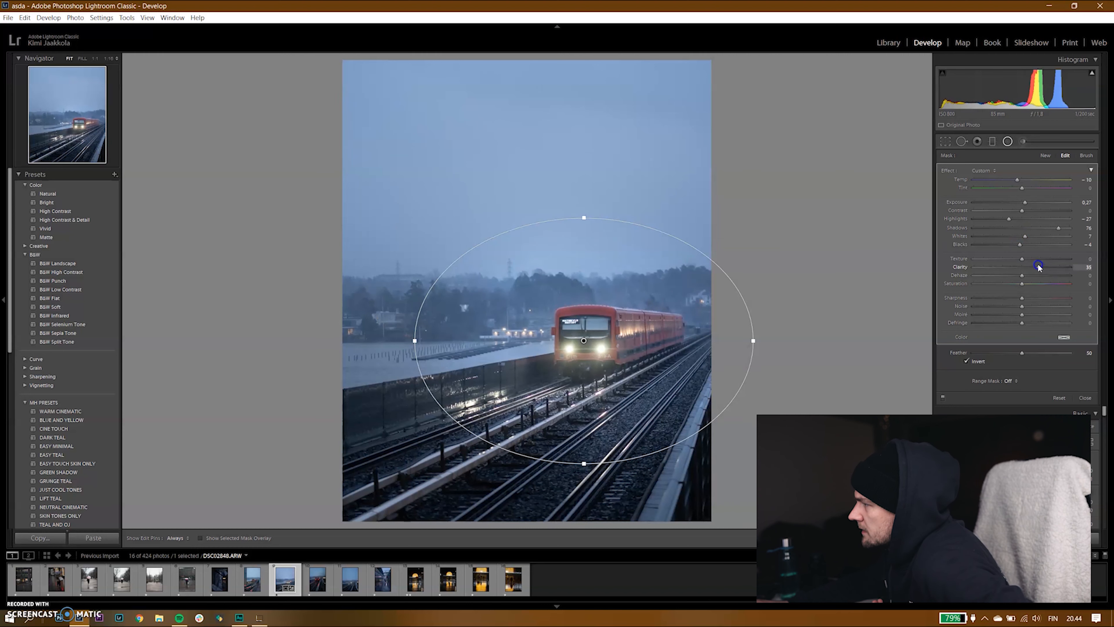
{"action": "left_click_drag", "start_coordinate": [1034, 265], "coordinate": [1035, 266]}
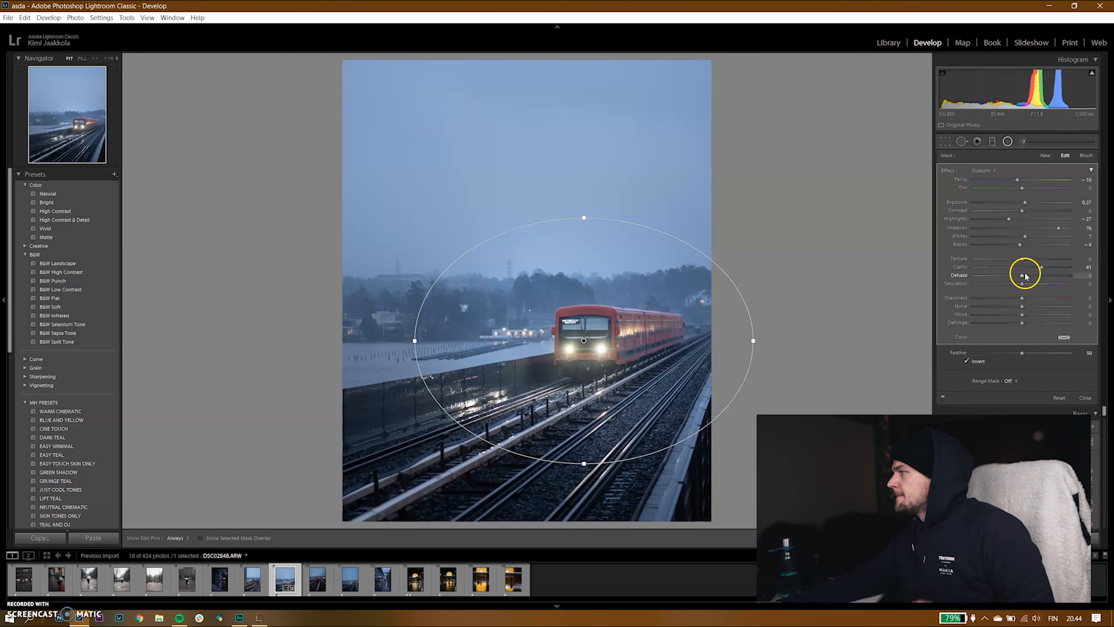
{"action": "left_click_drag", "start_coordinate": [1022, 275], "coordinate": [1022, 277]}
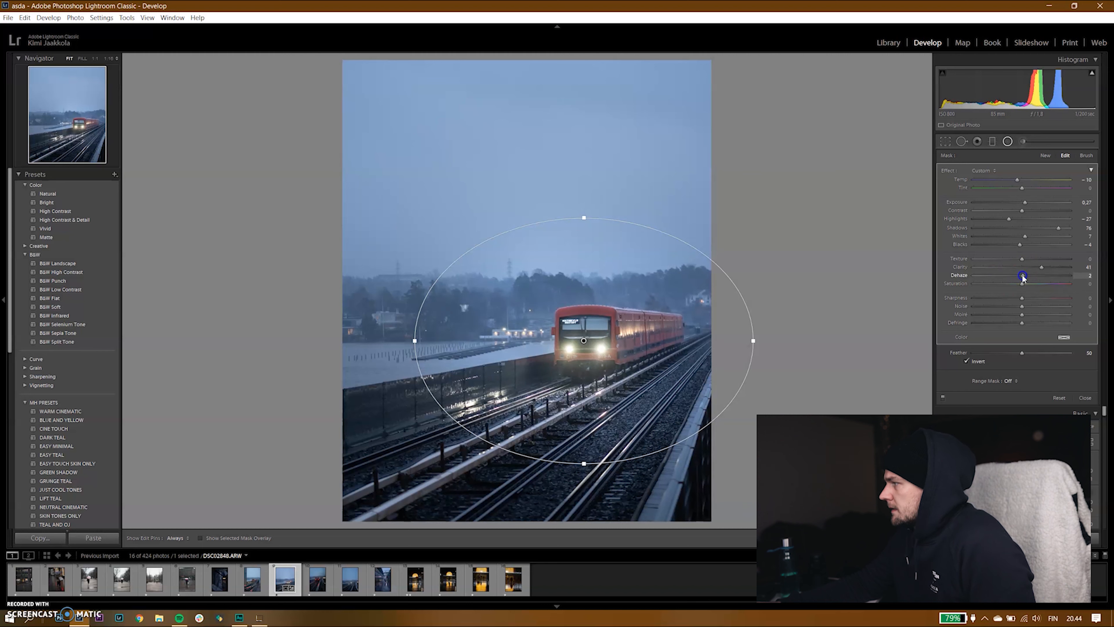
{"action": "left_click_drag", "start_coordinate": [1021, 258], "coordinate": [1042, 268]}
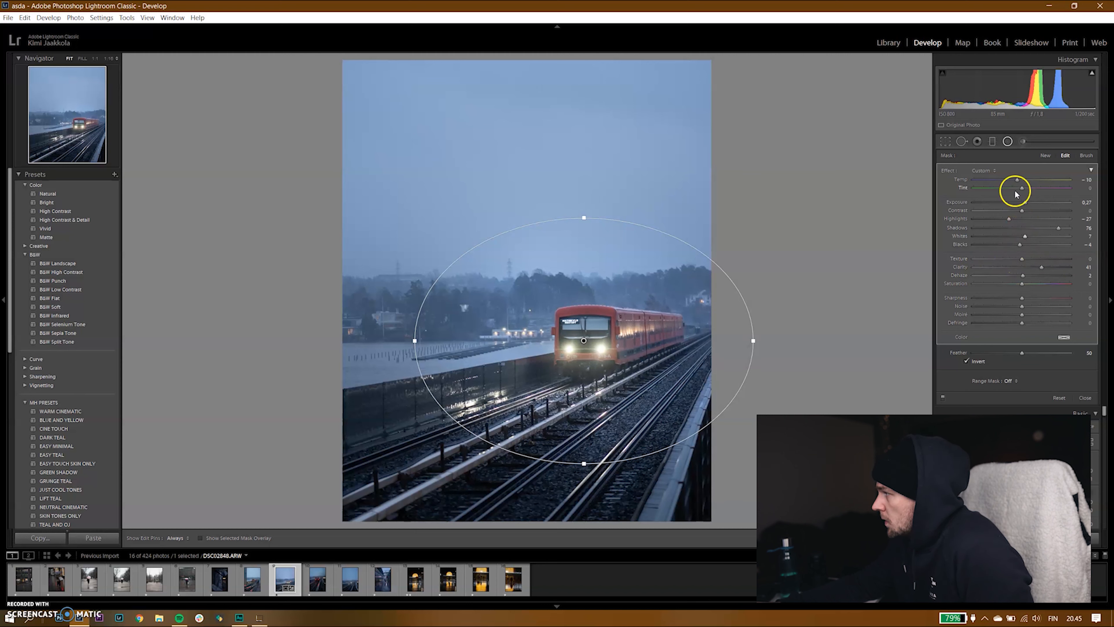
Duplicate the radial filter on the train and turn off Invert for the copy so it affects the surroundings
{"action": "right_click", "coordinate": [584, 341]}
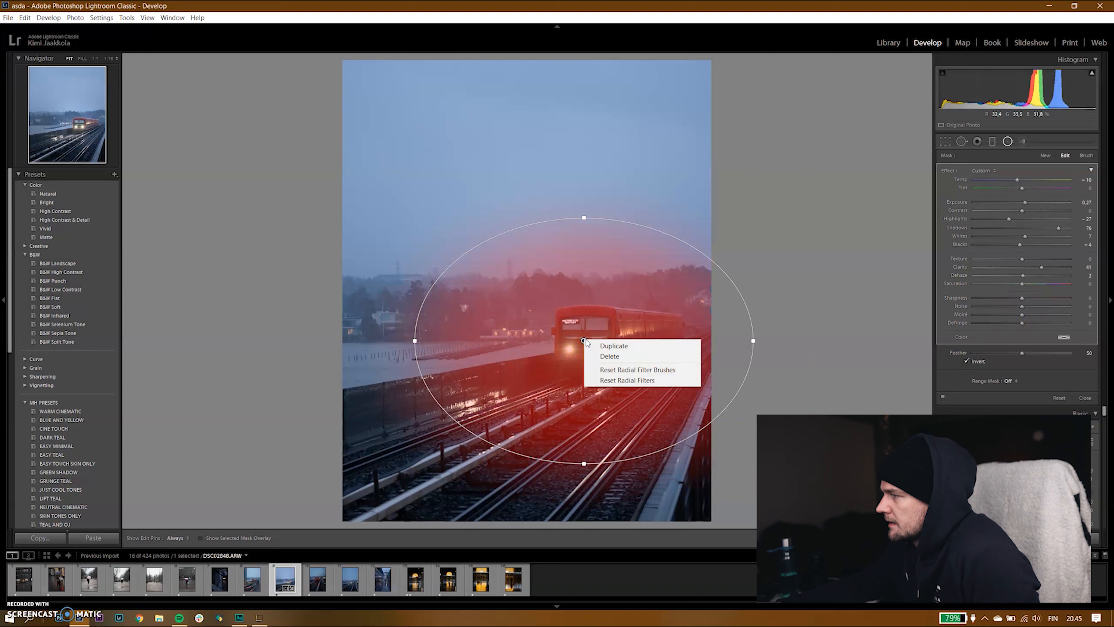
{"action": "left_click", "coordinate": [592, 344]}
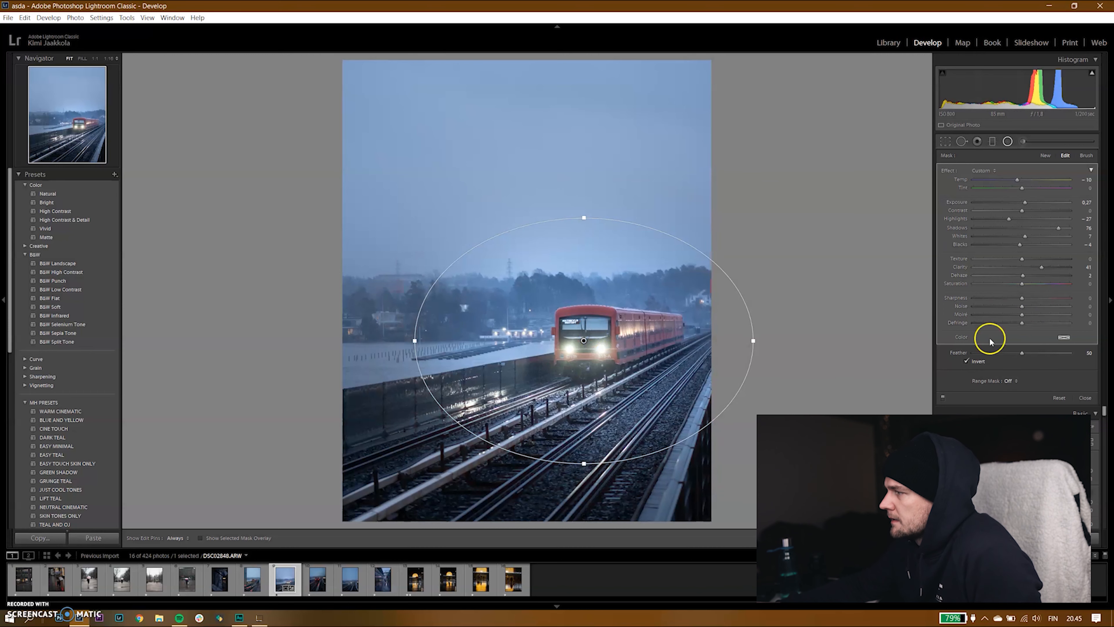
{"action": "left_click", "coordinate": [968, 362]}
Set the duplicated filter's Exposure to -0.09, Highlights to -7, Shadows to 25, Whites to 9, Clarity to 52 and Dehaze to 13
{"action": "left_click_drag", "start_coordinate": [1024, 202], "coordinate": [953, 203]}
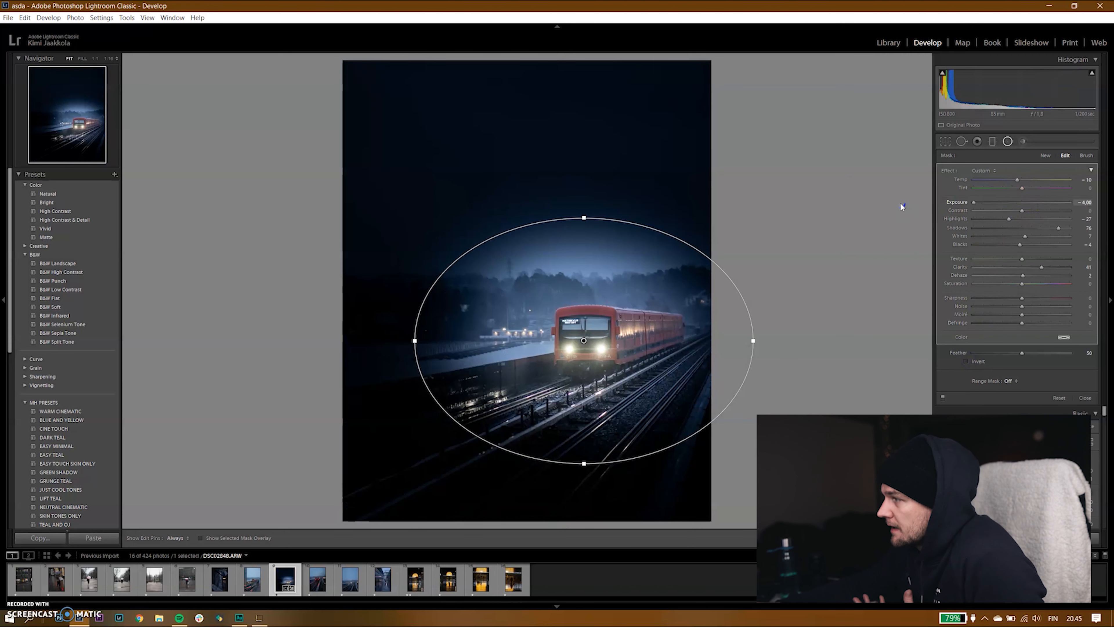
{"action": "left_click_drag", "start_coordinate": [900, 204], "coordinate": [1034, 227]}
{"action": "double_click", "coordinate": [1020, 204]}
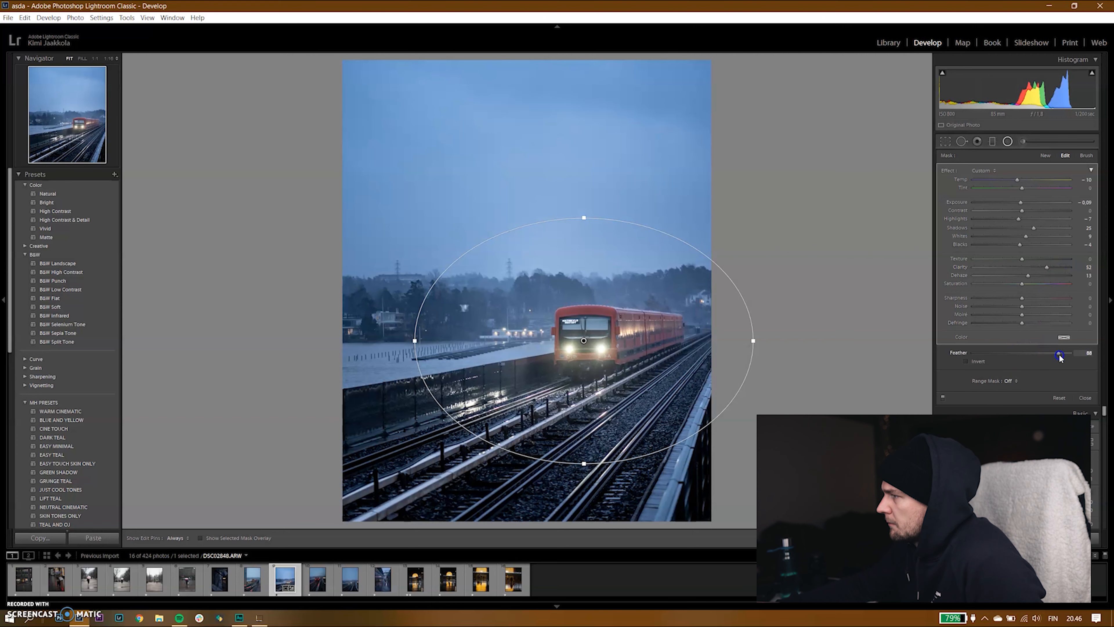
Darken the duplicated filter's Exposure to -2.98 to judge the falloff, set Feather to 81, and raise the Exposure back to slightly below zero
{"action": "left_click_drag", "start_coordinate": [1020, 202], "coordinate": [986, 202]}
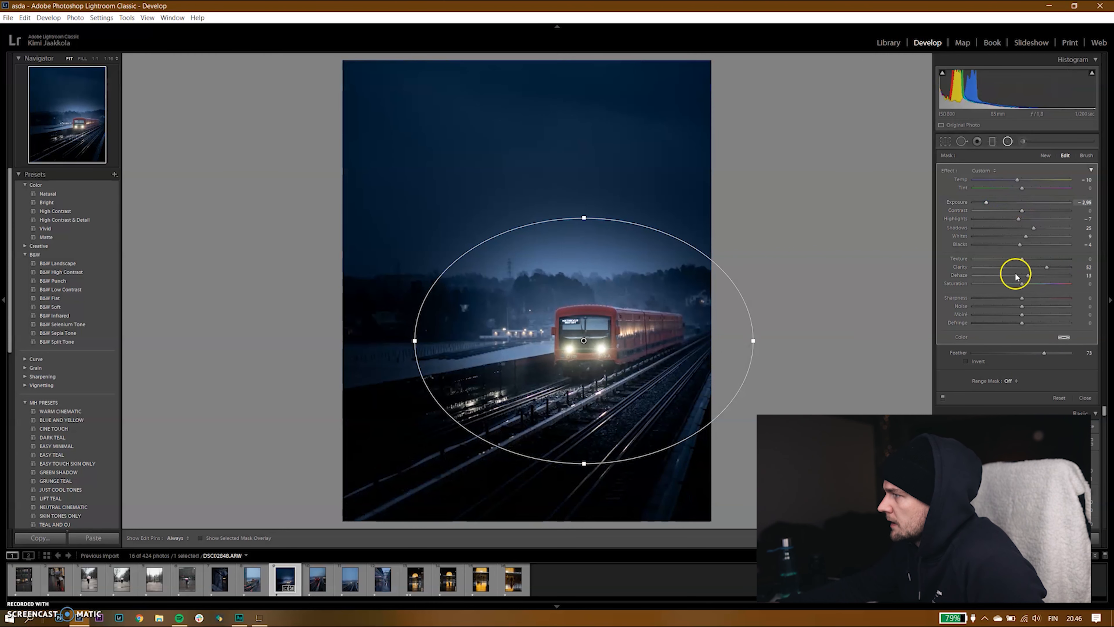
{"action": "left_click_drag", "start_coordinate": [1044, 354], "coordinate": [923, 358]}
{"action": "left_click_drag", "start_coordinate": [1112, 347], "coordinate": [1052, 353]}
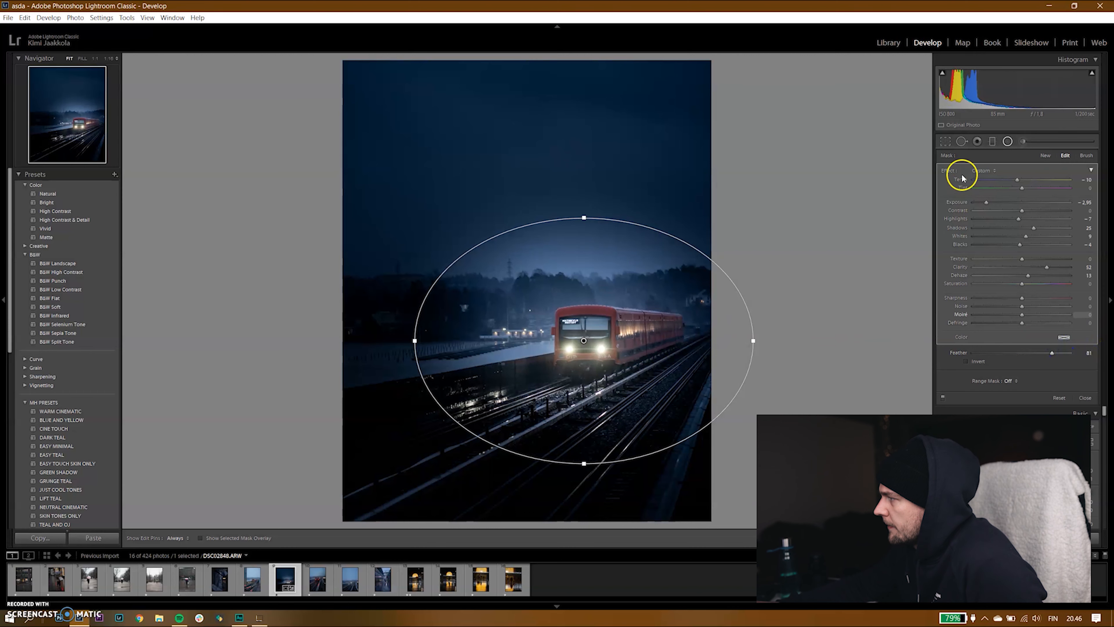
{"action": "left_click_drag", "start_coordinate": [986, 202], "coordinate": [1016, 205]}
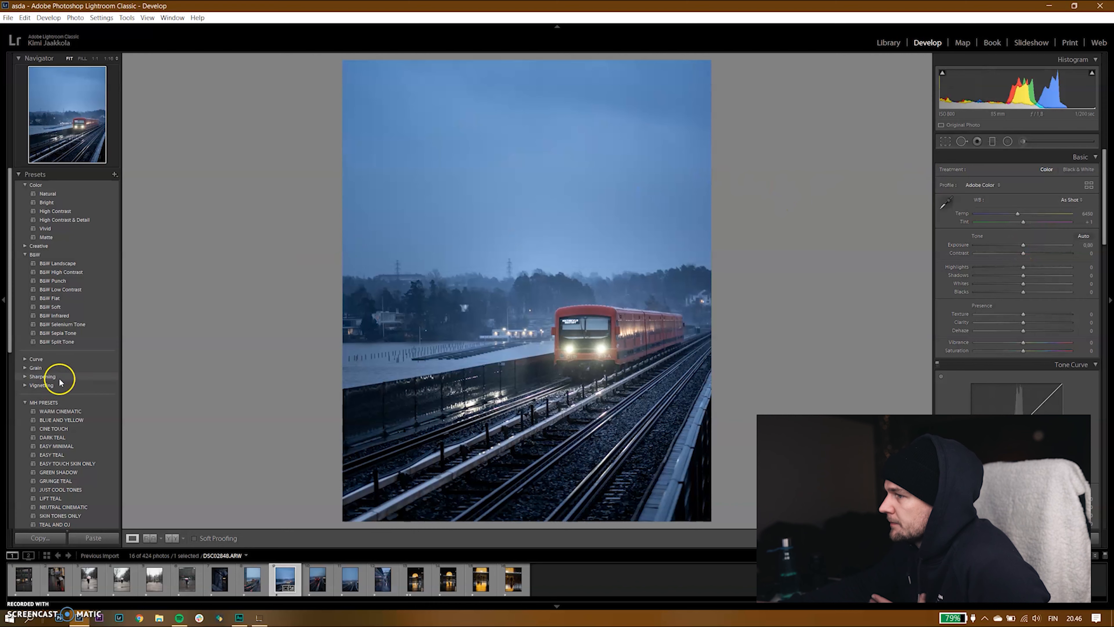
Apply the NEUTRAL CINEMATIC preset from the MH PRESETS group to the train photo
{"action": "scroll", "coordinate": [53, 389], "scroll_direction": "down", "scroll_amount": 3}
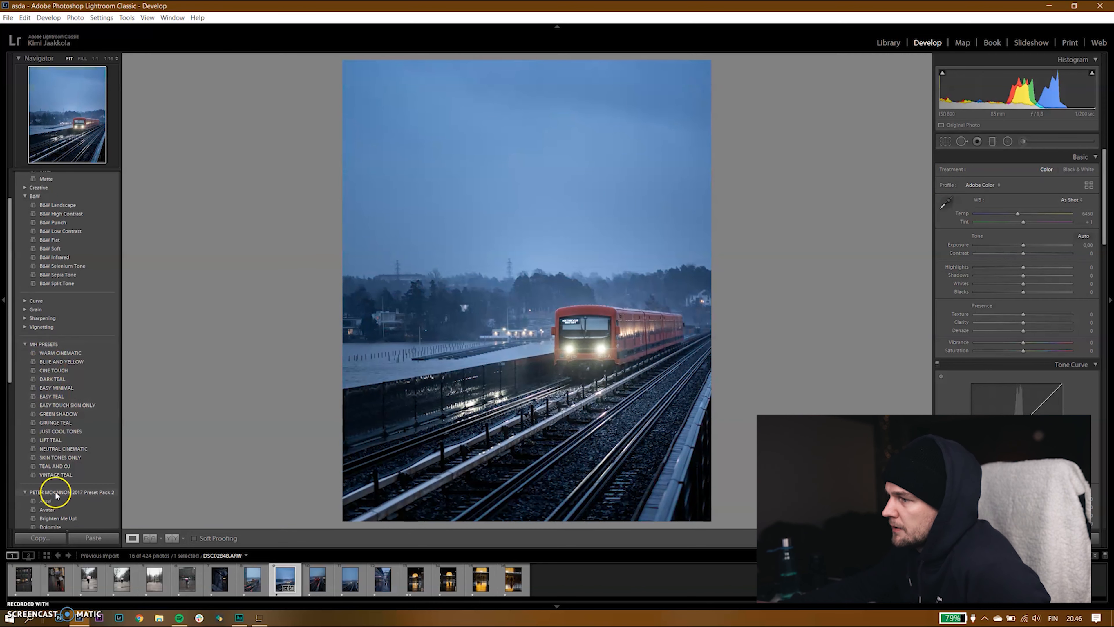
{"action": "scroll", "coordinate": [54, 482], "scroll_direction": "down", "scroll_amount": 3}
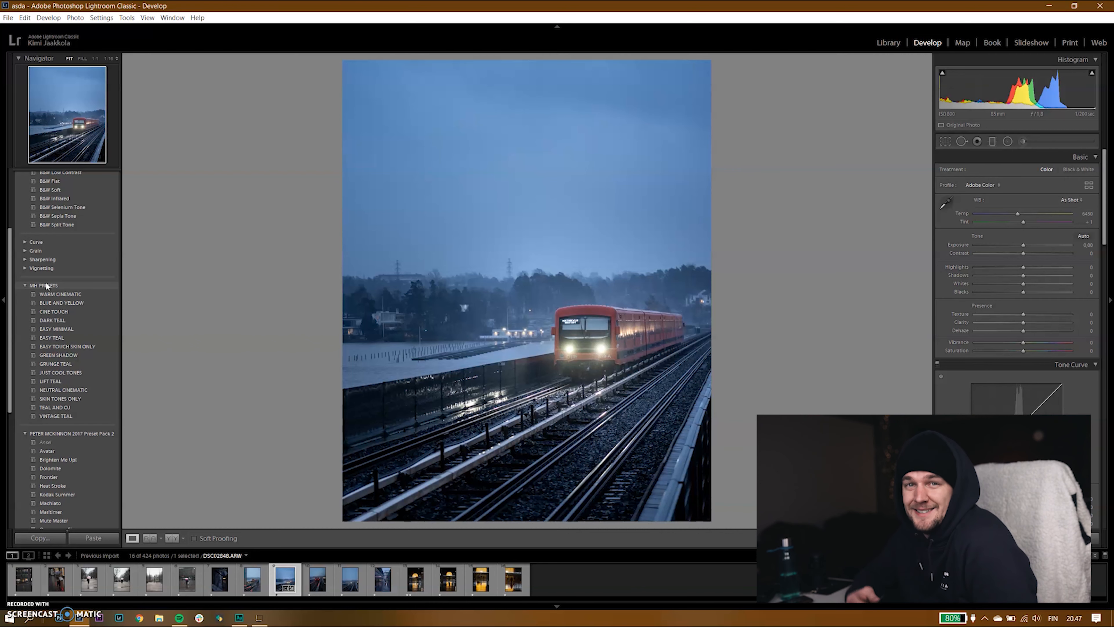
{"action": "left_click", "coordinate": [55, 295]}
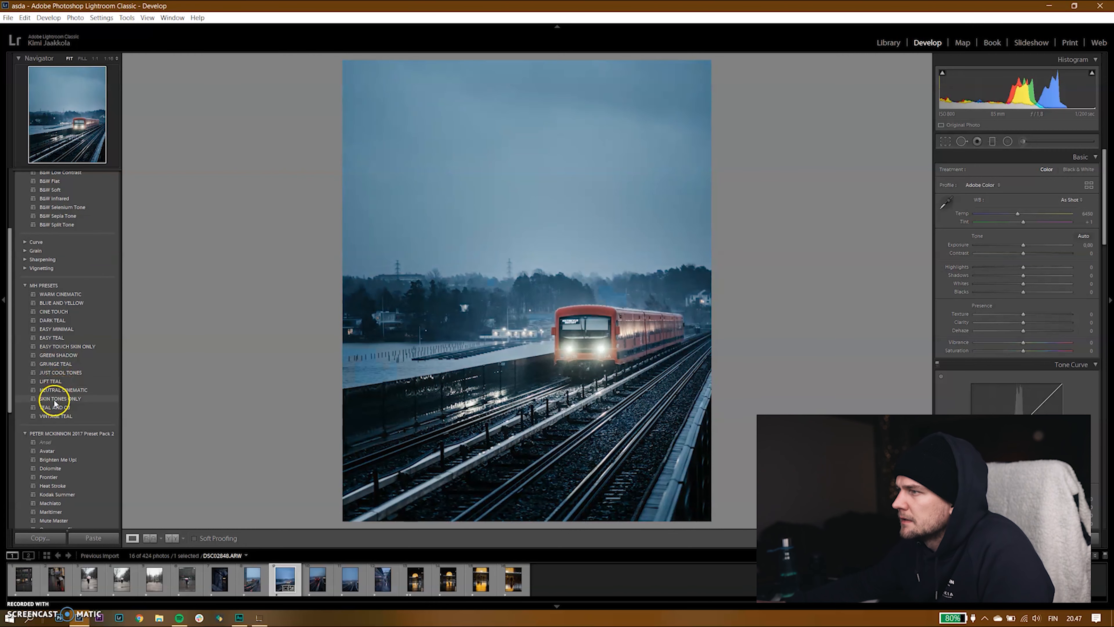
{"action": "scroll", "coordinate": [55, 393], "scroll_direction": "down", "scroll_amount": 2}
{"action": "left_click", "coordinate": [94, 340]}
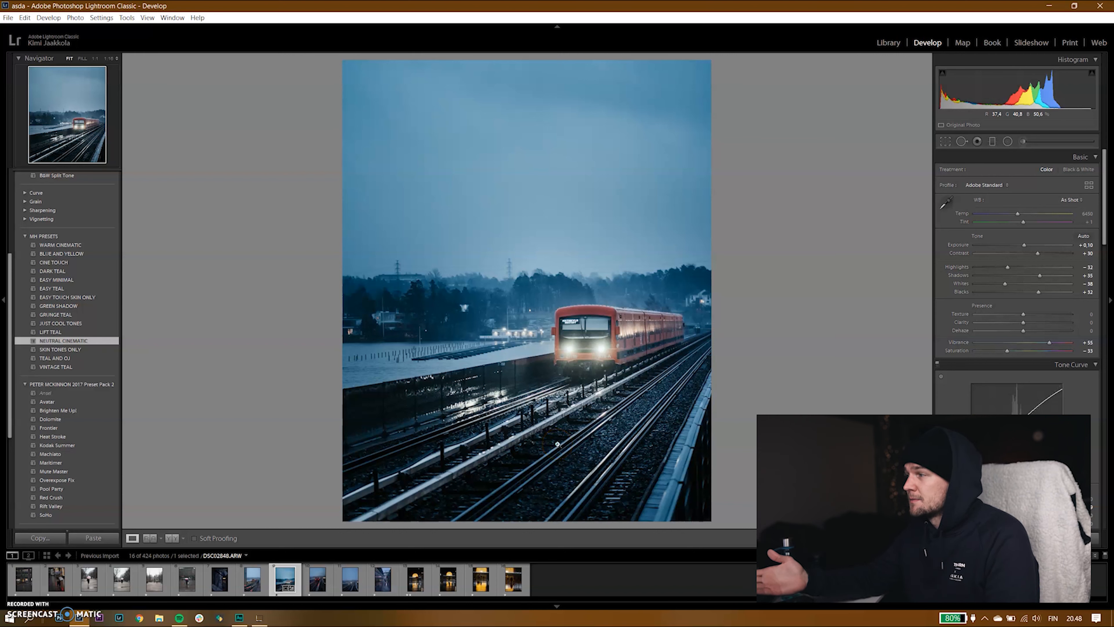
Set the orange Saturation to +54, nudge the red Hue up slightly, and set the red Saturation to +7 and Luminance to -7
{"action": "scroll", "coordinate": [1020, 393], "scroll_direction": "down", "scroll_amount": 10}
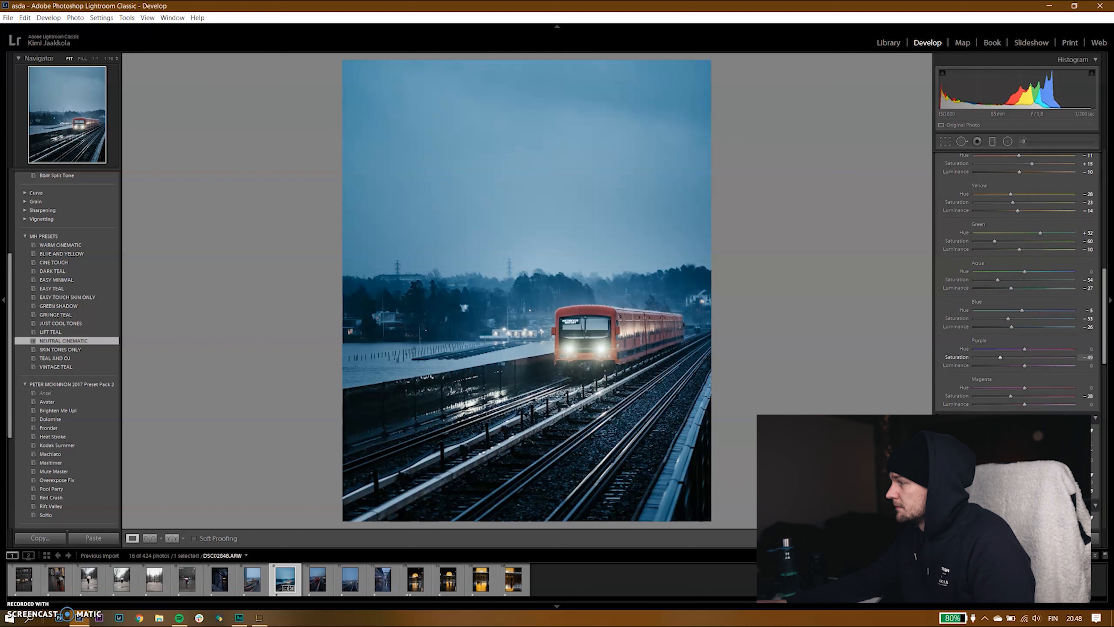
{"action": "scroll", "coordinate": [1018, 281], "scroll_direction": "up", "scroll_amount": 4}
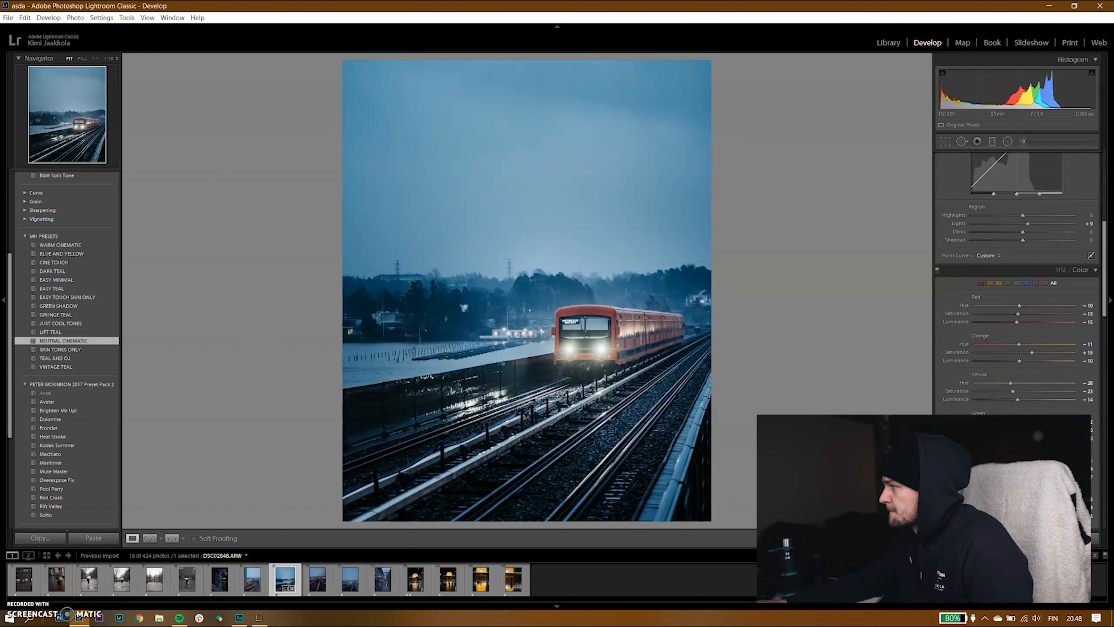
{"action": "left_click_drag", "start_coordinate": [1032, 352], "coordinate": [1051, 354]}
{"action": "left_click_drag", "start_coordinate": [1019, 305], "coordinate": [1020, 306]}
{"action": "left_click_drag", "start_coordinate": [1018, 314], "coordinate": [1028, 314]}
{"action": "left_click_drag", "start_coordinate": [1016, 322], "coordinate": [1021, 322]}
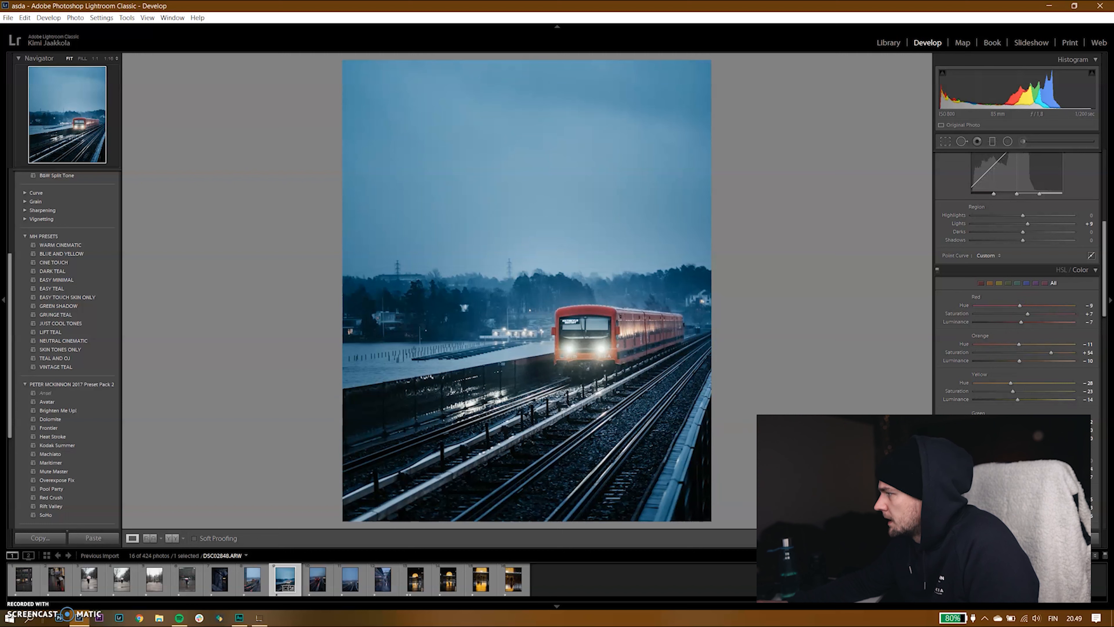
{"action": "scroll", "coordinate": [1018, 285], "scroll_direction": "down", "scroll_amount": 2}
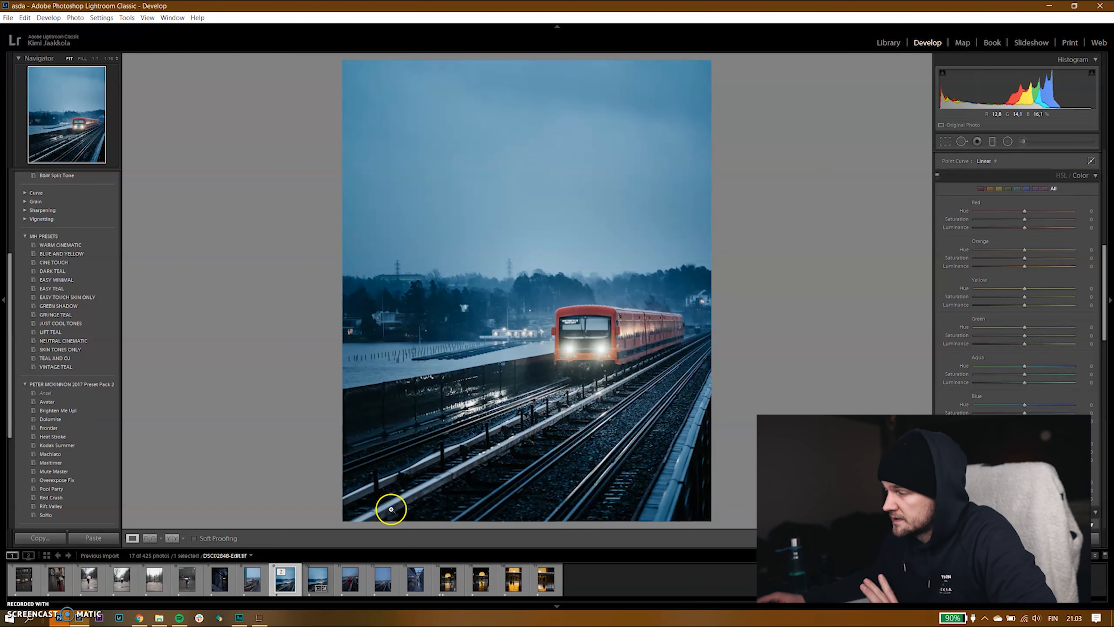
Send the train photo to Adobe Photoshop 2020 as a copy with Lightroom adjustments
{"action": "right_click", "coordinate": [291, 582]}
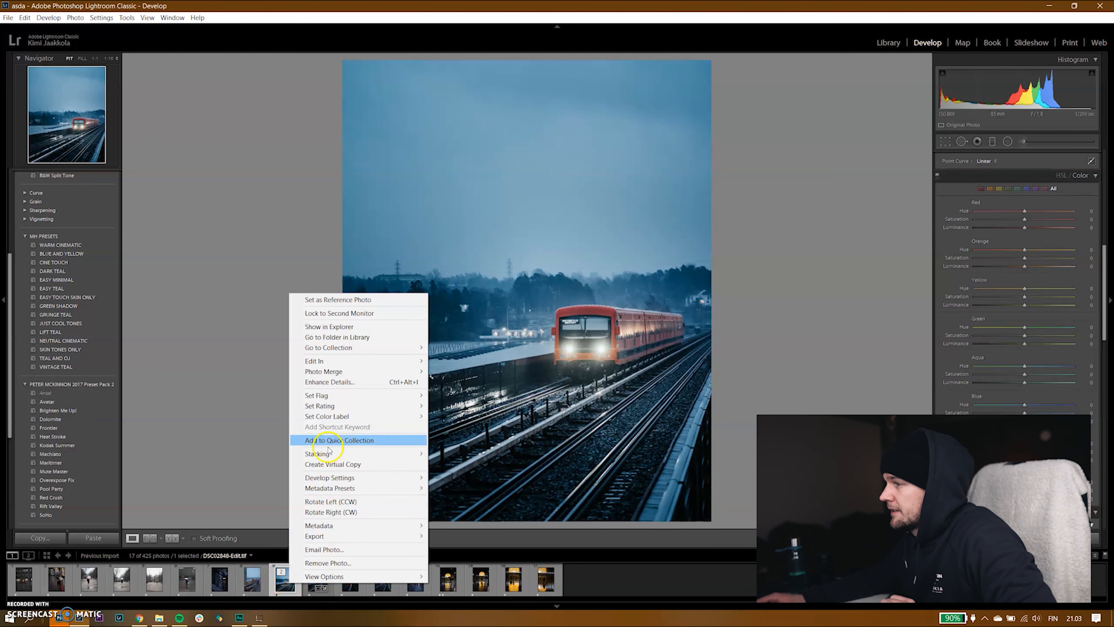
{"action": "mouse_move", "coordinate": [352, 364]}
{"action": "left_click", "coordinate": [483, 360]}
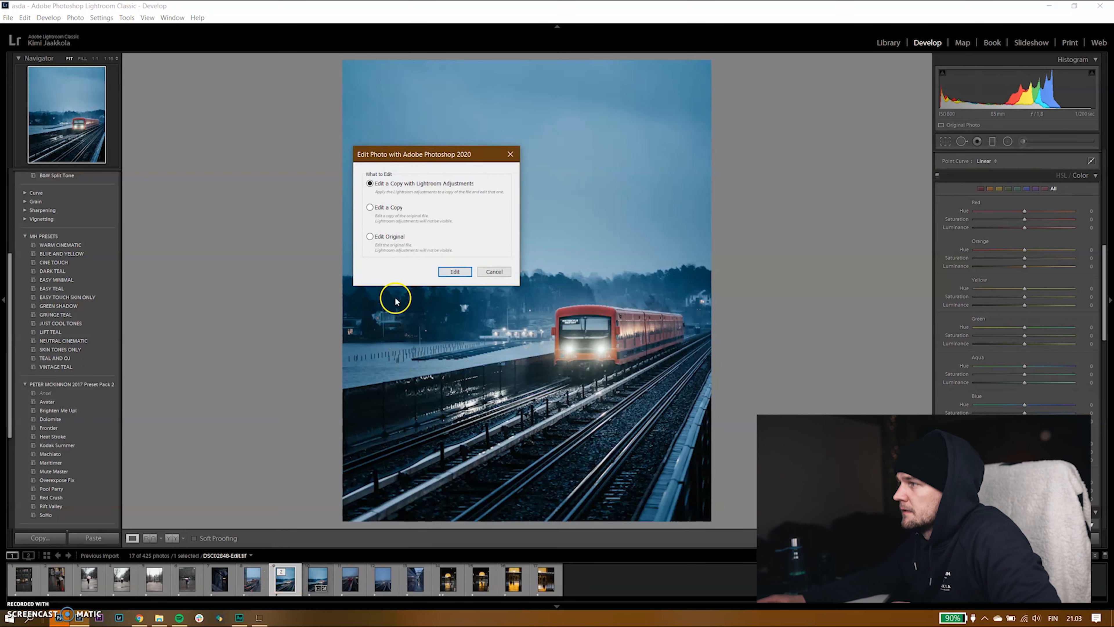
{"action": "left_click", "coordinate": [448, 272]}
Open rain.jpg from the Desktop as a second document
{"action": "left_click", "coordinate": [41, 6]}
{"action": "left_click", "coordinate": [16, 18]}
{"action": "left_click", "coordinate": [23, 6]}
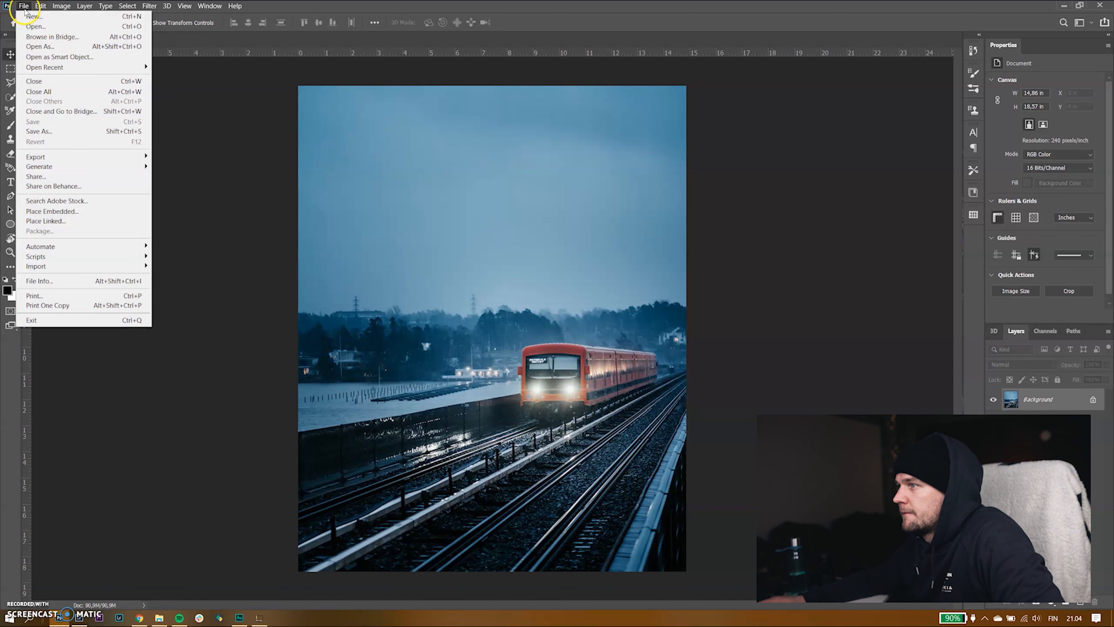
{"action": "left_click", "coordinate": [33, 27]}
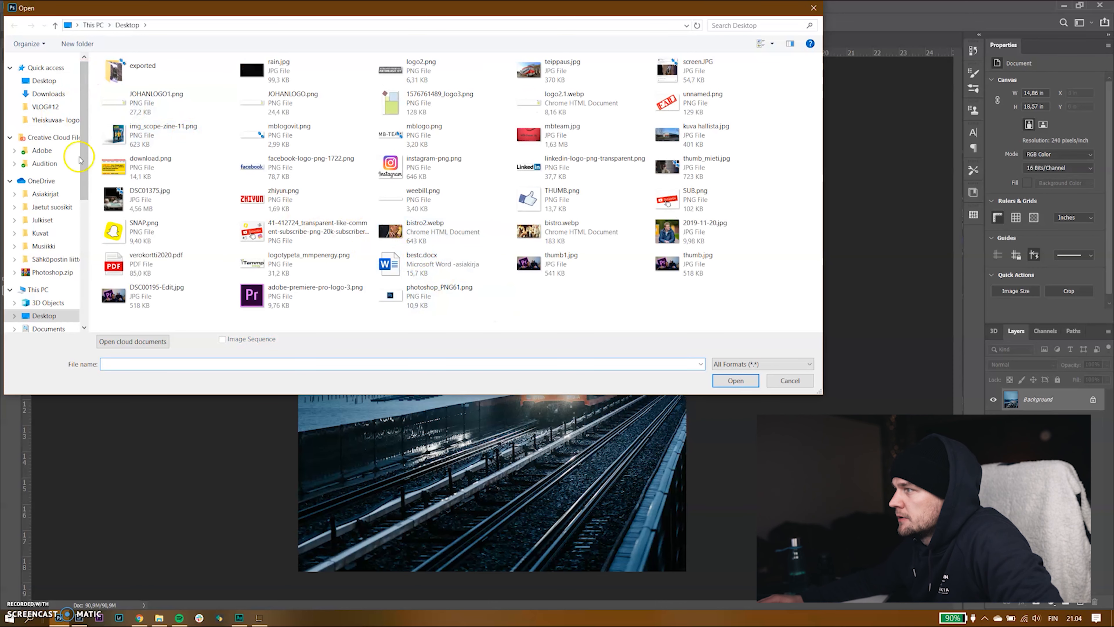
{"action": "double_click", "coordinate": [291, 77]}
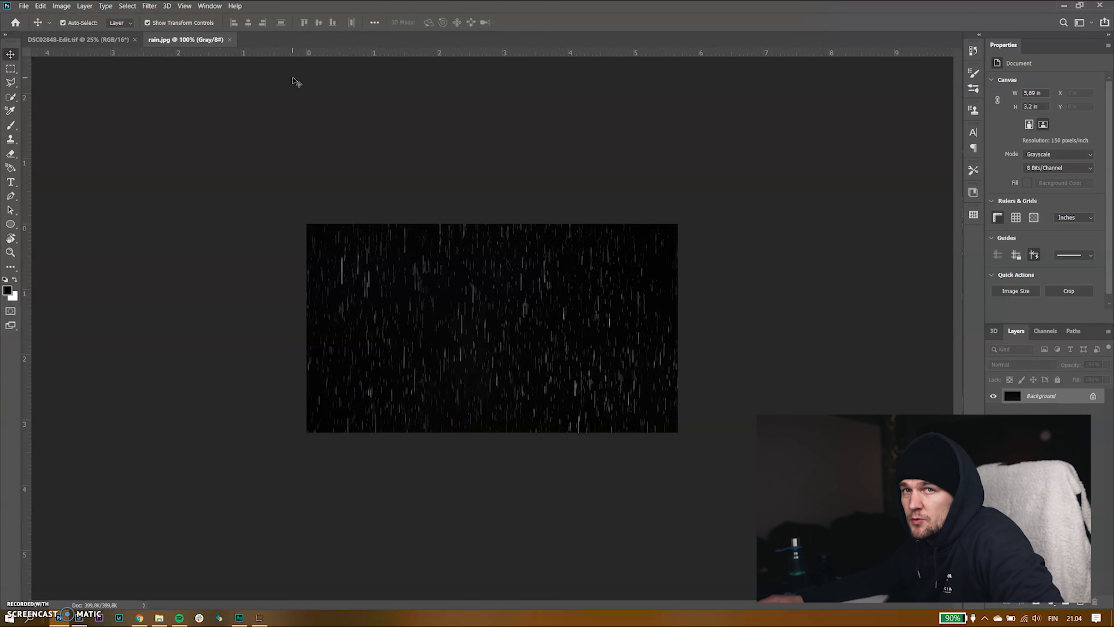
Select the whole rain.jpg image, copy it and paste it into the train document as a new layer
{"action": "key", "text": "ctrl+Tab"}
{"action": "left_click", "coordinate": [559, 336]}
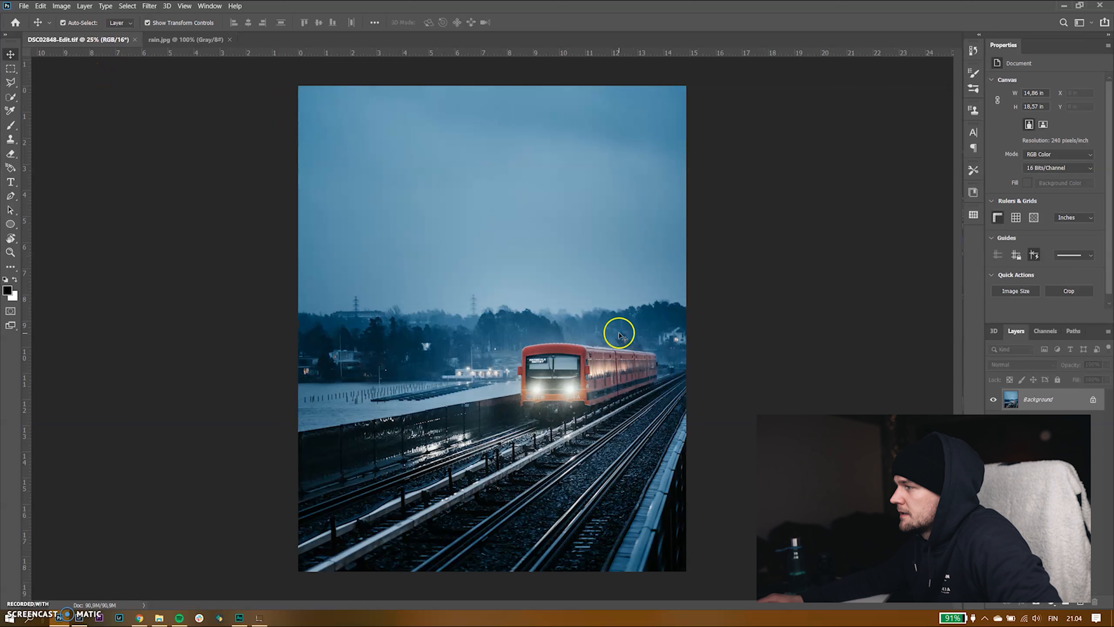
{"action": "left_click", "coordinate": [206, 39]}
{"action": "left_click", "coordinate": [11, 69]}
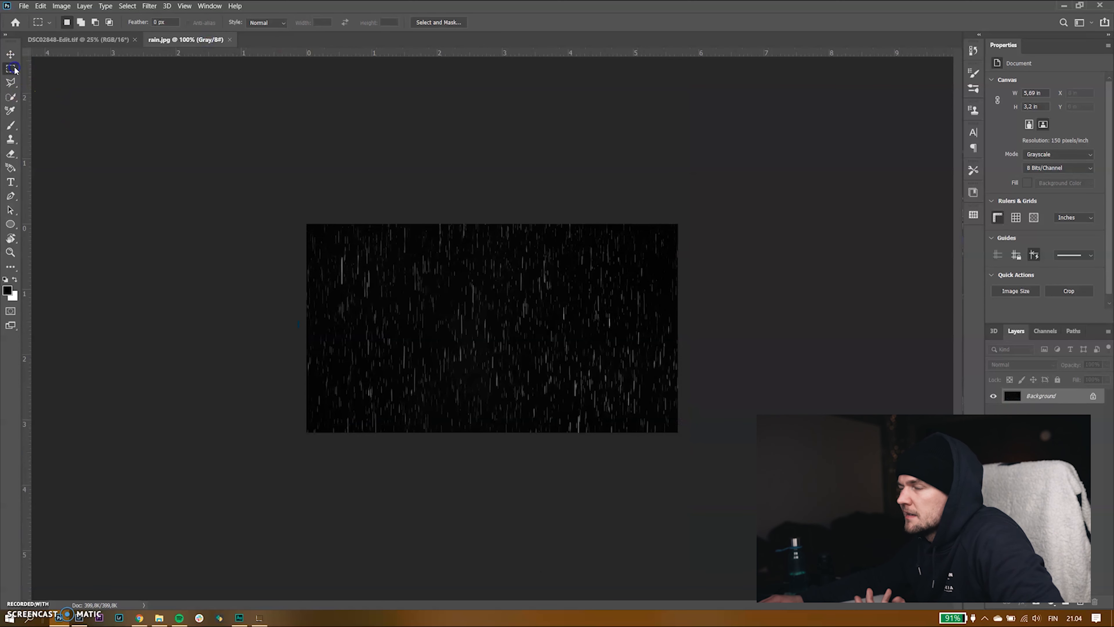
{"action": "left_click_drag", "start_coordinate": [286, 219], "coordinate": [691, 440]}
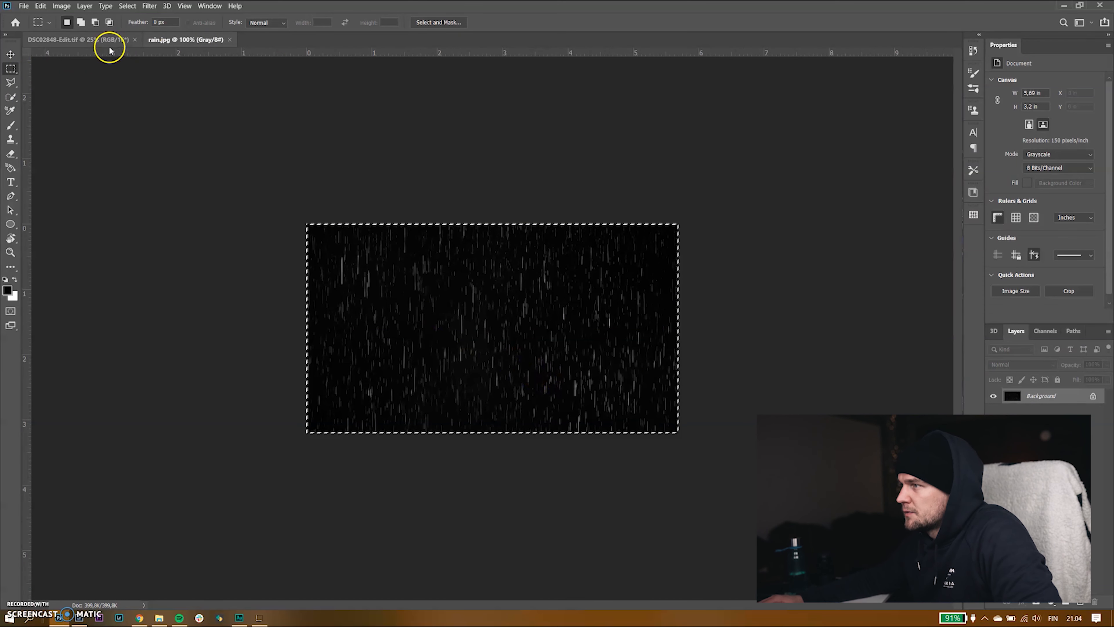
{"action": "left_click", "coordinate": [109, 41]}
{"action": "key", "text": "ctrl+v"}
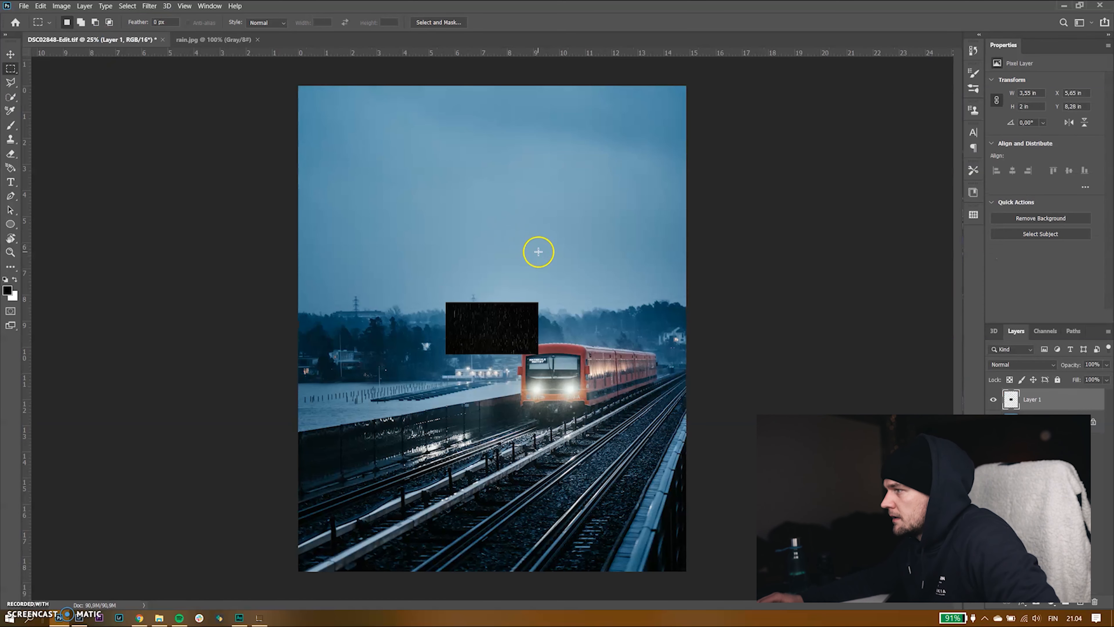
Free-transform the pasted rain layer, enlarging it to about 1017% and moving it until it covers the whole train photo
{"action": "key", "text": "ctrl+t"}
{"action": "left_click_drag", "start_coordinate": [538, 302], "coordinate": [948, 72]}
{"action": "left_click_drag", "start_coordinate": [614, 245], "coordinate": [345, 340]}
{"action": "left_click_drag", "start_coordinate": [679, 167], "coordinate": [836, 75]}
{"action": "left_click_drag", "start_coordinate": [583, 251], "coordinate": [475, 355]}
{"action": "left_click_drag", "start_coordinate": [726, 179], "coordinate": [965, 74]}
{"action": "left_click_drag", "start_coordinate": [915, 120], "coordinate": [717, 180]}
{"action": "left_click_drag", "start_coordinate": [767, 137], "coordinate": [872, 78]}
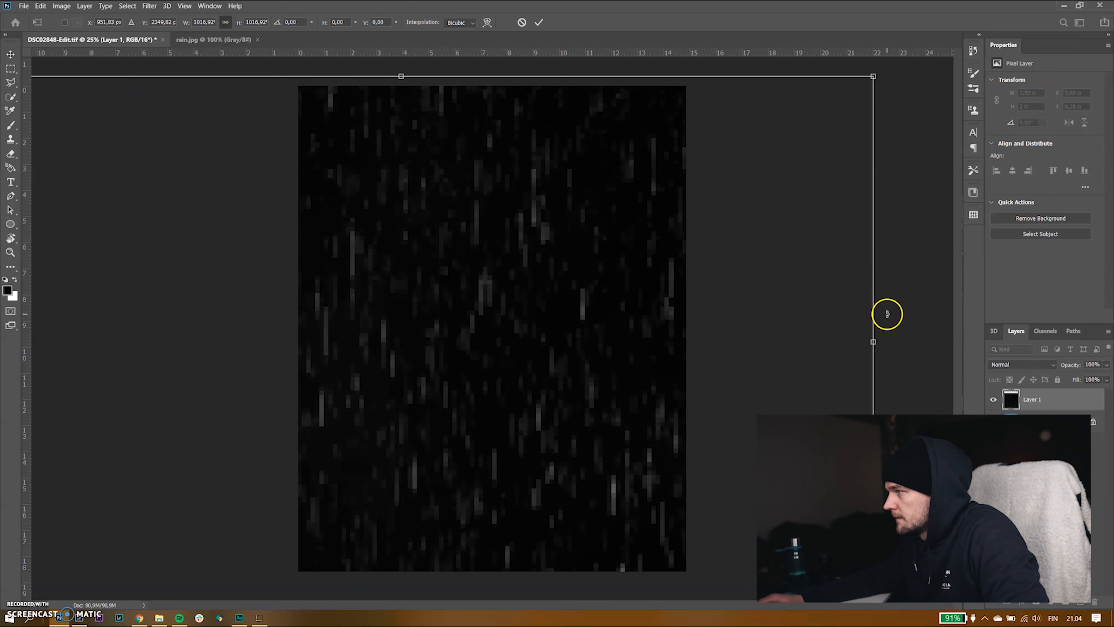
Rotate the rain layer about 17.6°, enlarge it to about 1160%, reposition it over the whole photo and apply the transform
{"action": "left_click_drag", "start_coordinate": [883, 336], "coordinate": [876, 485]}
{"action": "left_click_drag", "start_coordinate": [577, 349], "coordinate": [662, 292]}
{"action": "left_click_drag", "start_coordinate": [407, 536], "coordinate": [385, 589]}
{"action": "left_click", "coordinate": [416, 470]}
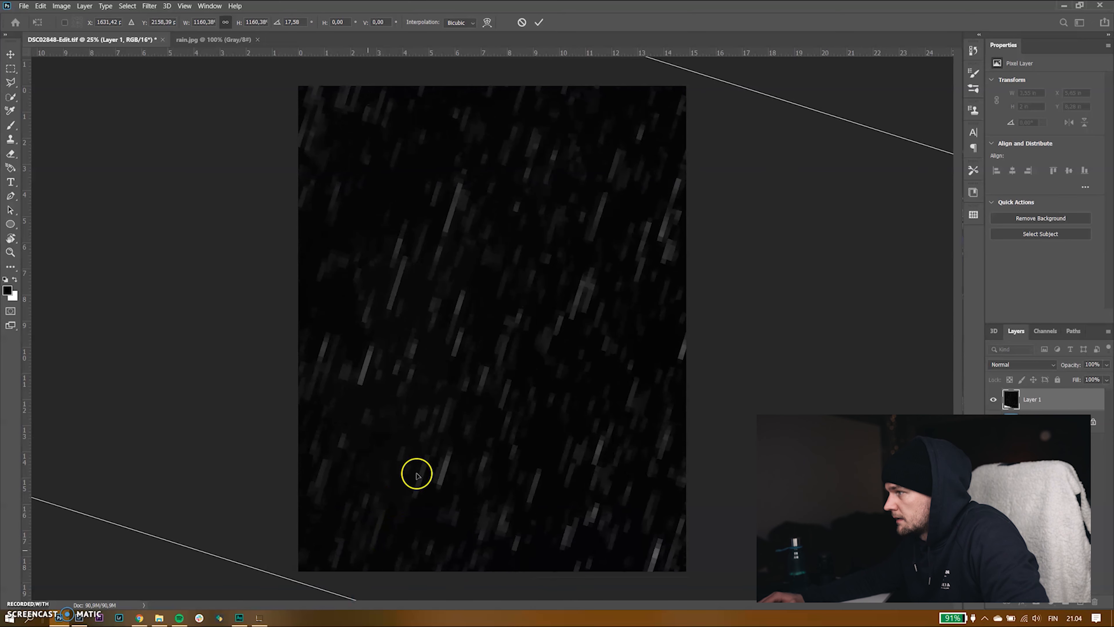
{"action": "scroll", "coordinate": [429, 443], "scroll_direction": "down", "scroll_amount": 4}
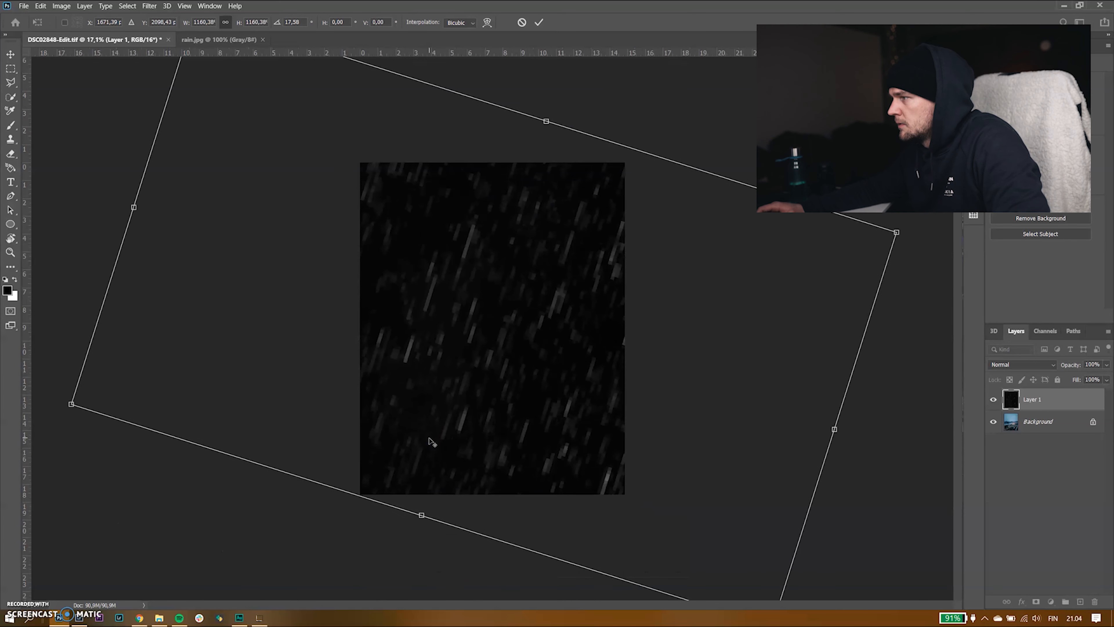
{"action": "key", "text": "alt+space"}
{"action": "key", "text": "Escape"}
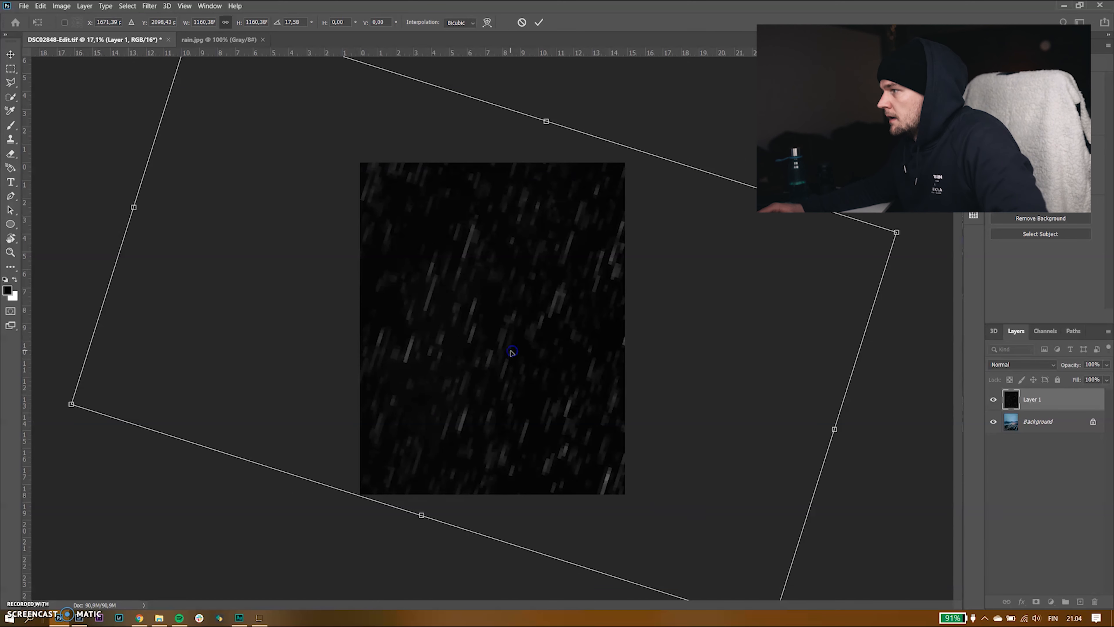
{"action": "key", "text": "Return"}
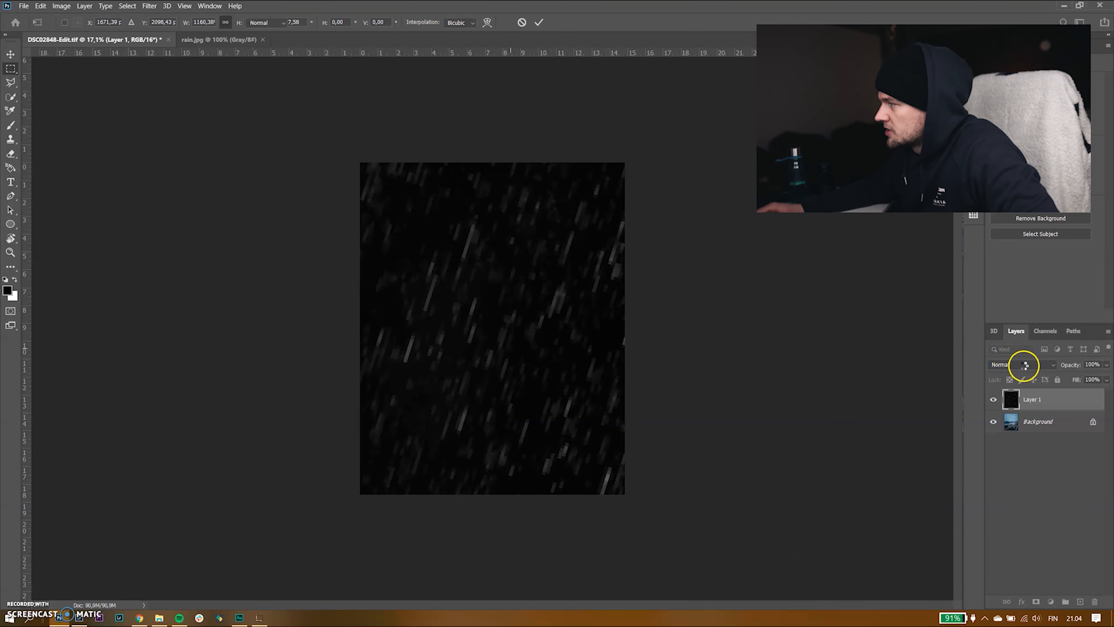
Set the rain layer's blend mode to Screen and lower its opacity to 29%
{"action": "left_click", "coordinate": [1026, 365]}
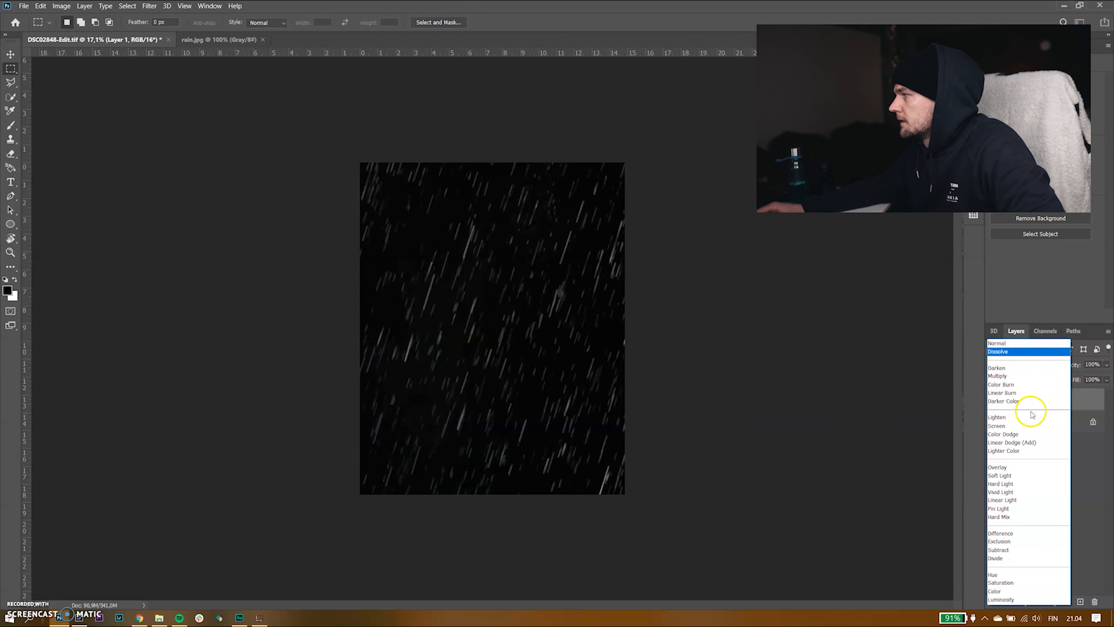
{"action": "left_click", "coordinate": [1022, 427]}
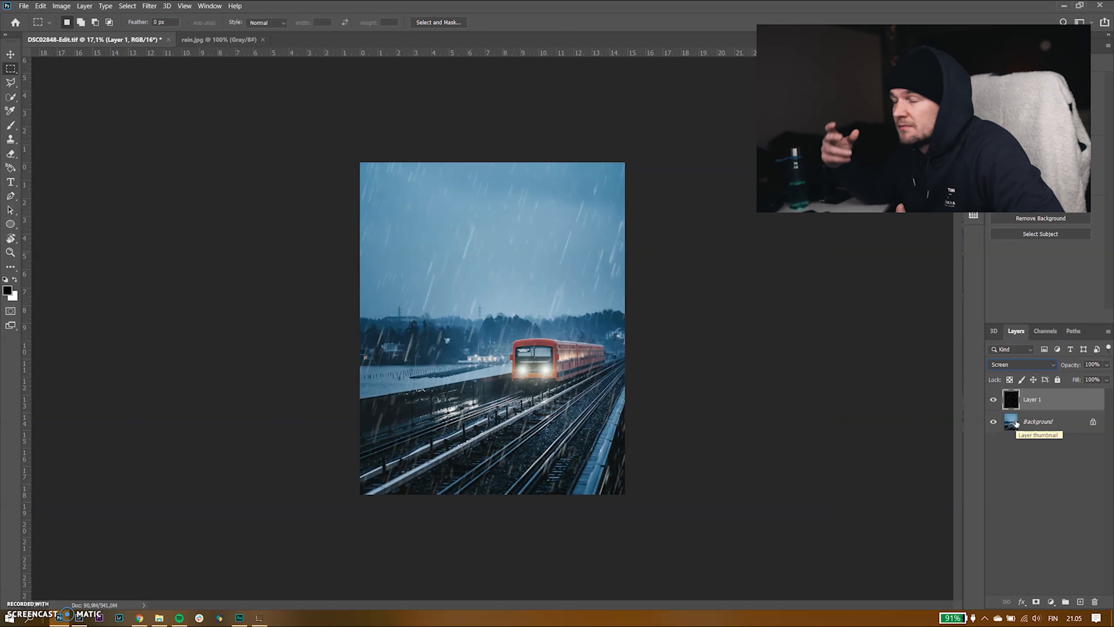
{"action": "left_click", "coordinate": [1105, 365]}
{"action": "left_click_drag", "start_coordinate": [1084, 377], "coordinate": [1073, 376]}
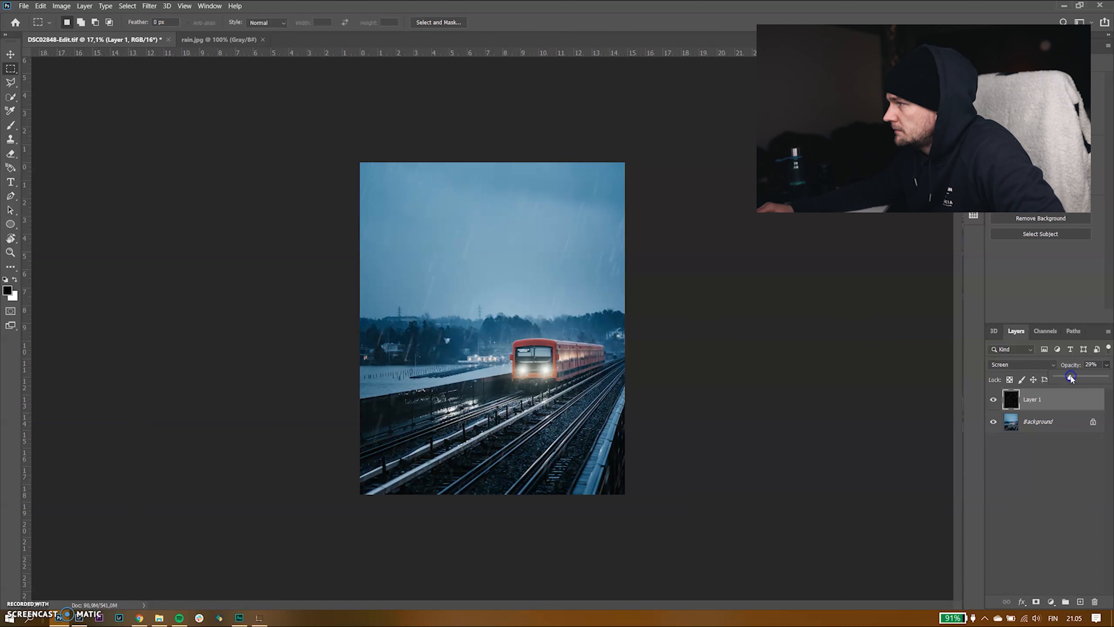
{"action": "left_click", "coordinate": [583, 360]}
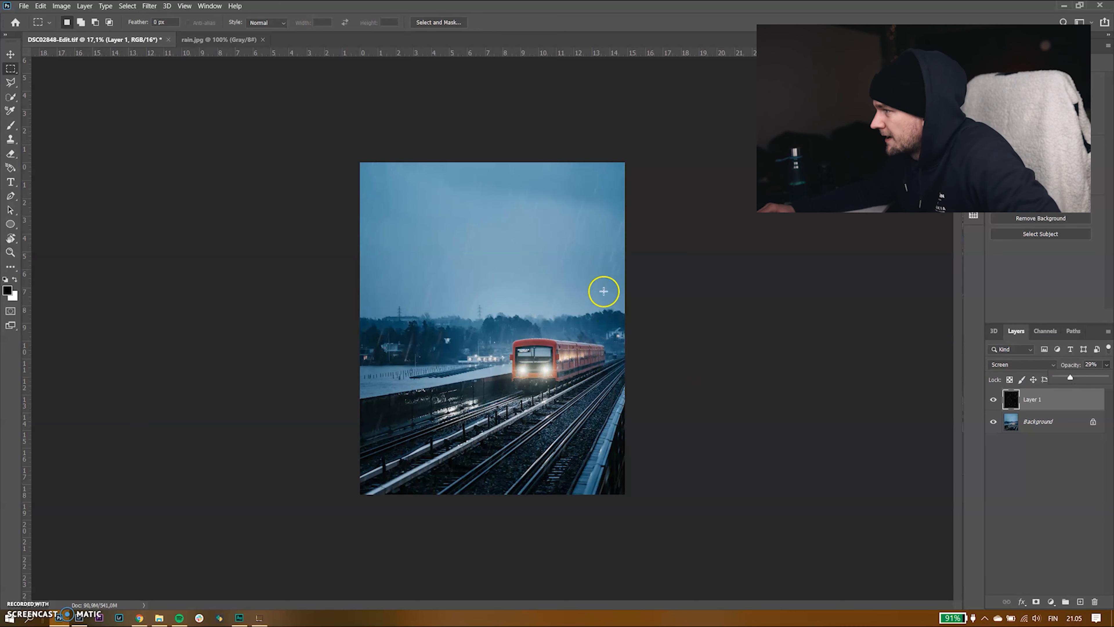
{"action": "left_click", "coordinate": [1038, 406]}
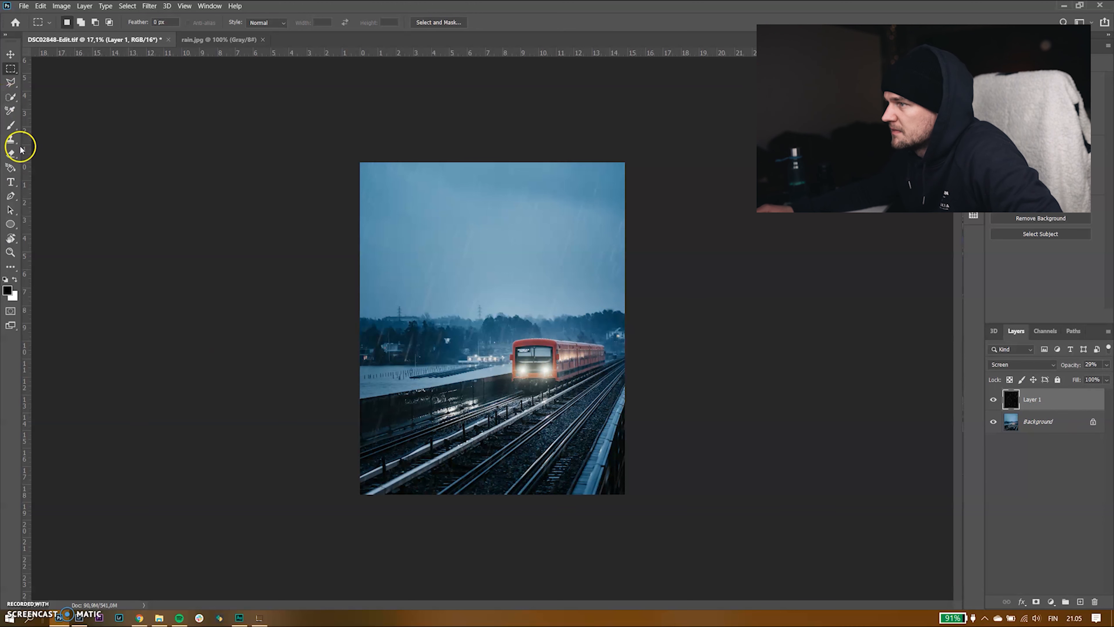
Set up the Eraser with 34% opacity and an 1811 px hard round brush for the rain layer
{"action": "left_click", "coordinate": [10, 154]}
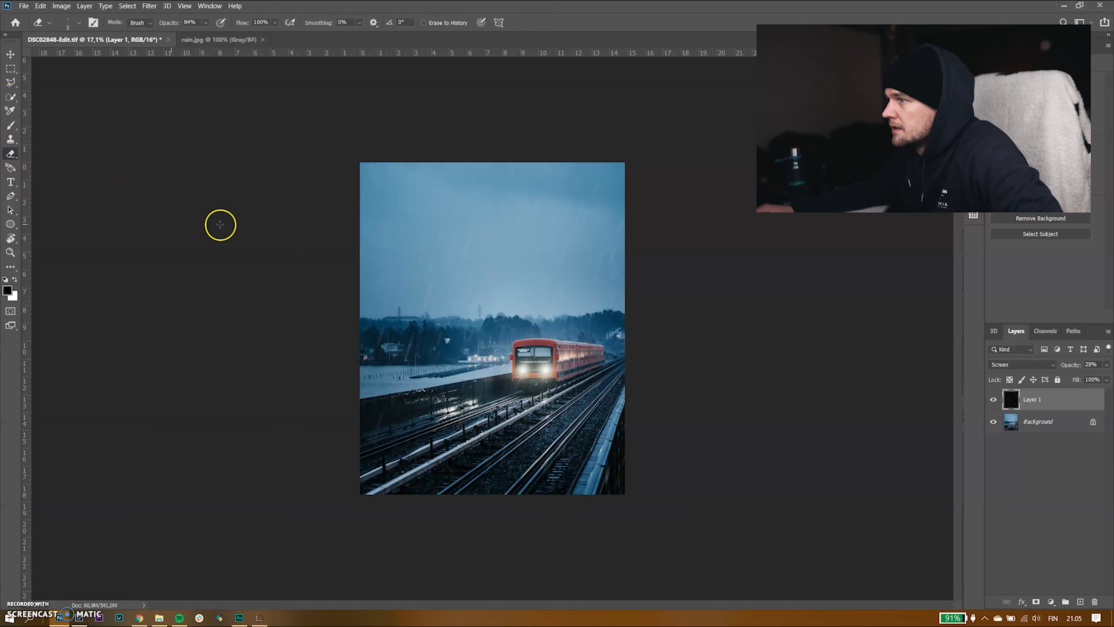
{"action": "right_click", "coordinate": [458, 313]}
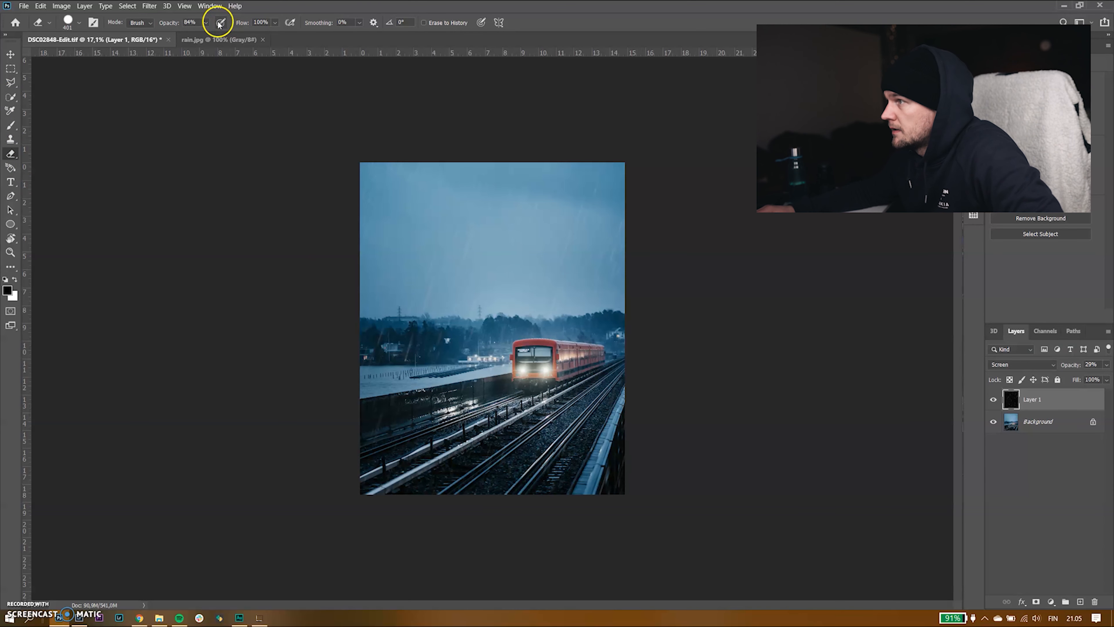
{"action": "left_click", "coordinate": [207, 23]}
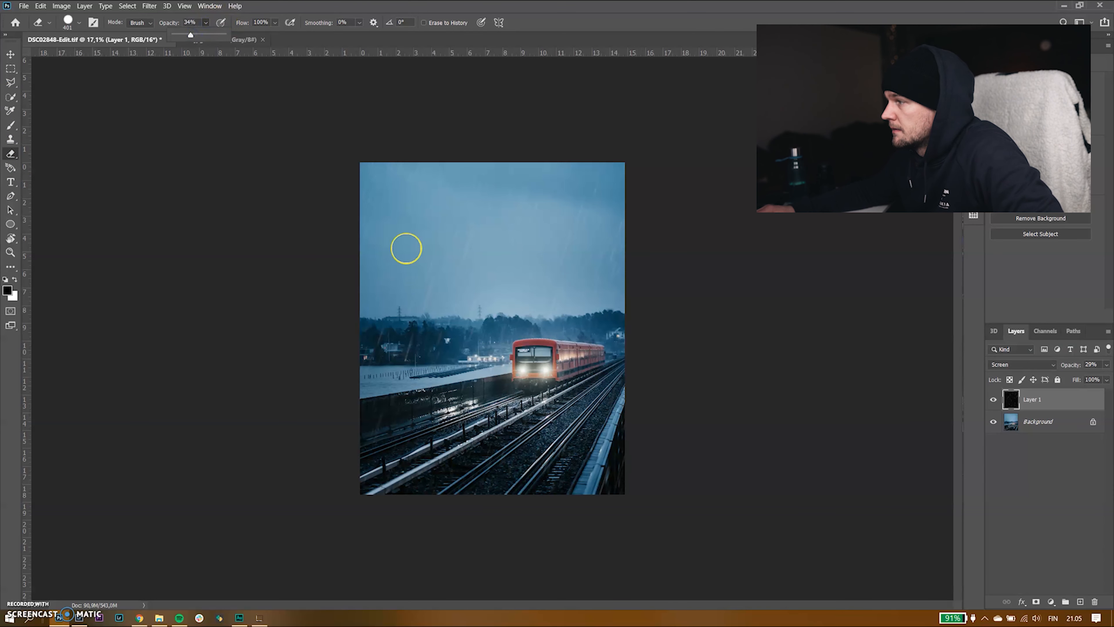
{"action": "right_click", "coordinate": [446, 321]}
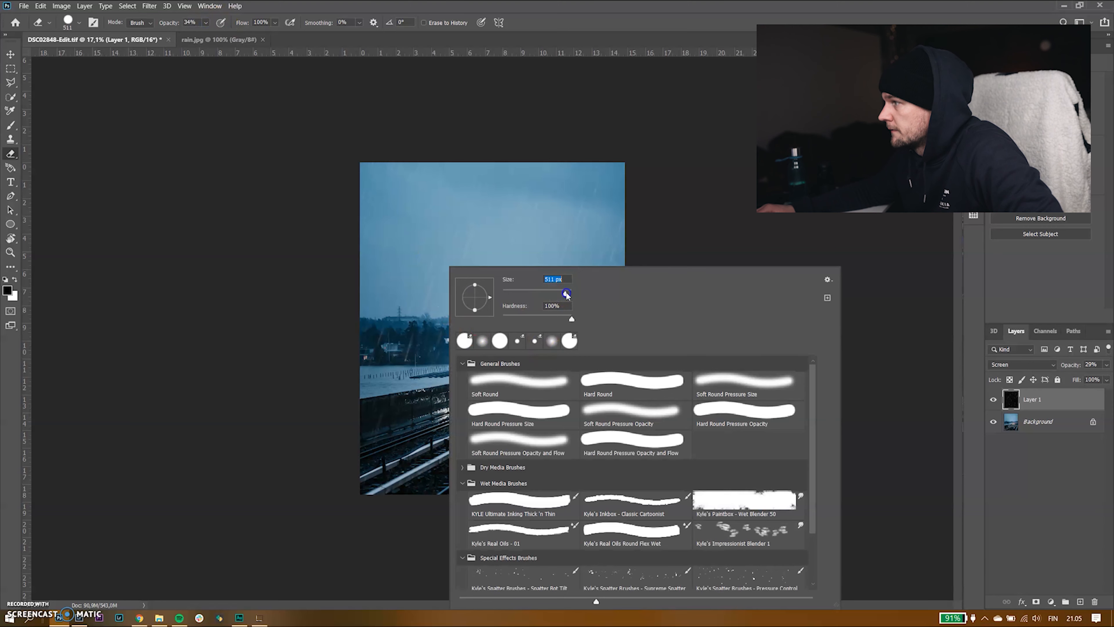
{"action": "left_click", "coordinate": [630, 286]}
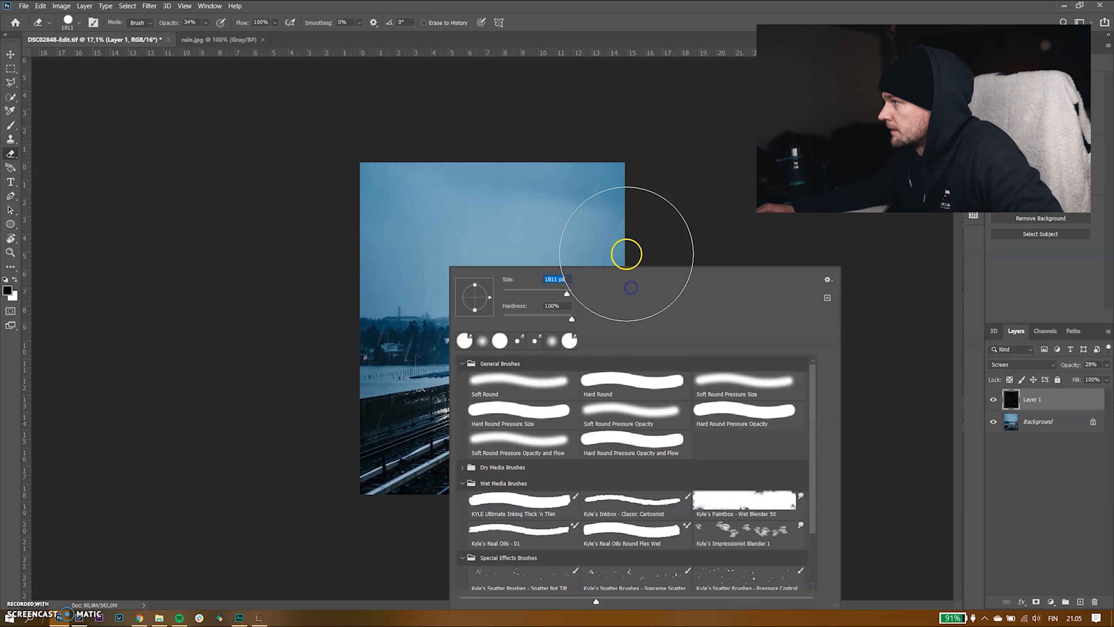
Try erasing rain along the photo's left side and across the train and tracks with the large eraser
{"action": "left_click", "coordinate": [627, 258]}
{"action": "left_click", "coordinate": [604, 297]}
{"action": "left_click", "coordinate": [406, 419]}
{"action": "left_click", "coordinate": [380, 265]}
{"action": "left_click", "coordinate": [382, 466]}
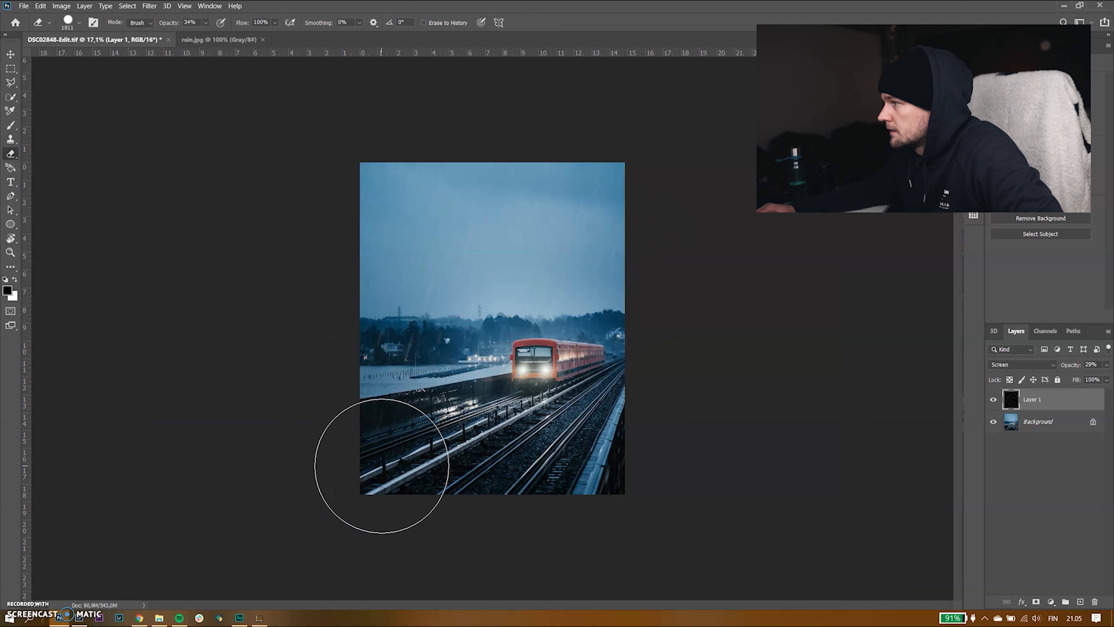
{"action": "left_click", "coordinate": [363, 187]}
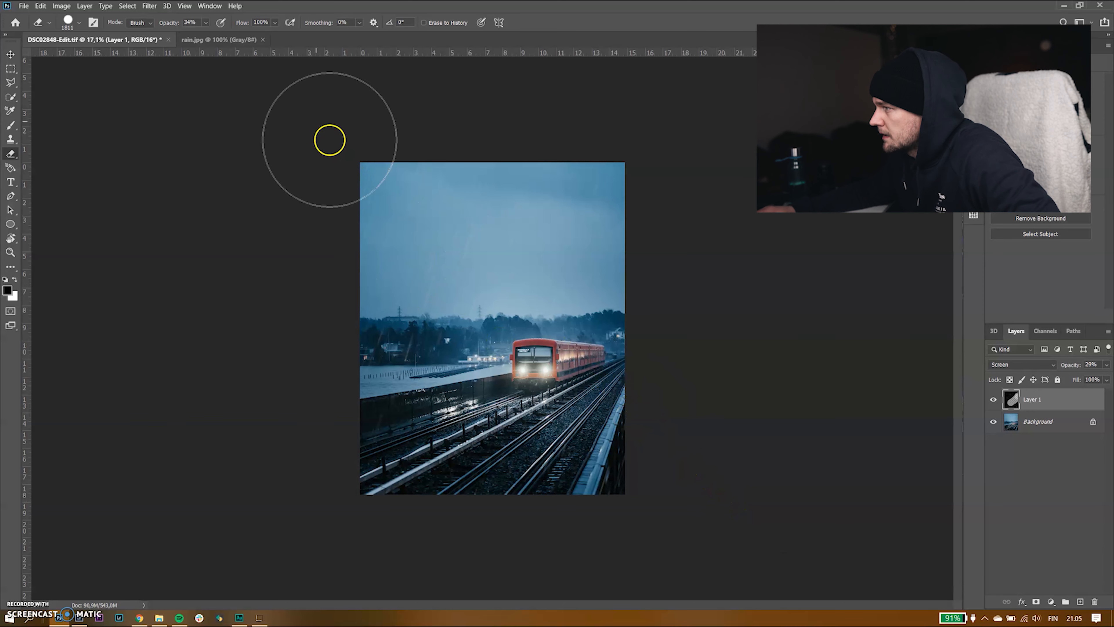
Lower the Eraser opacity to 10% and fade the rain in patches along the left side of the photo
{"action": "left_click", "coordinate": [205, 23]}
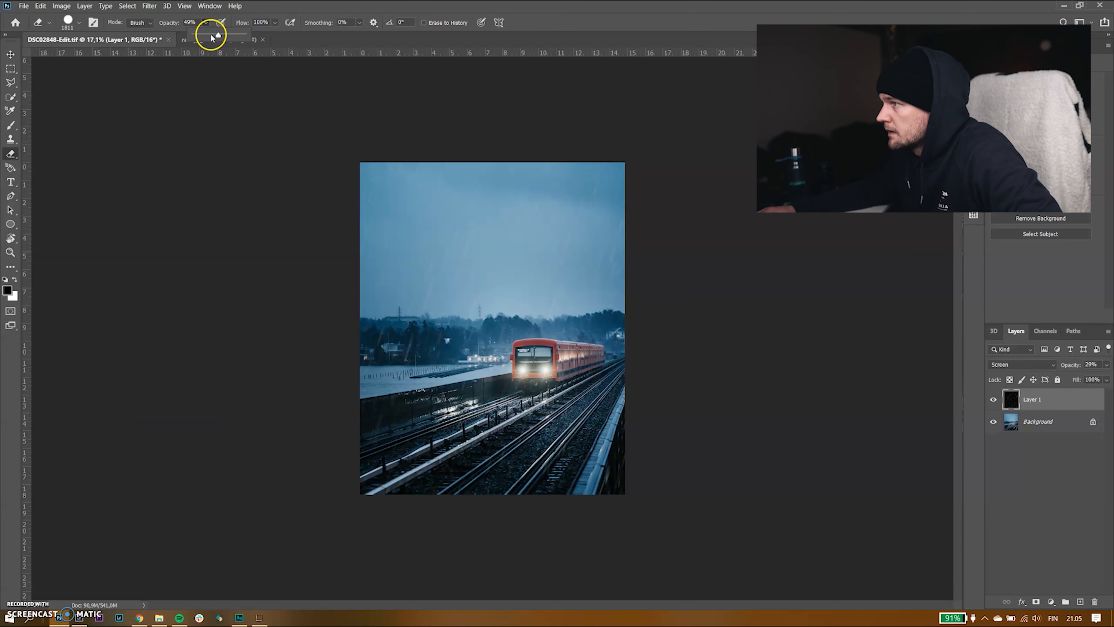
{"action": "left_click", "coordinate": [380, 477]}
{"action": "left_click", "coordinate": [399, 315]}
{"action": "left_click", "coordinate": [378, 190]}
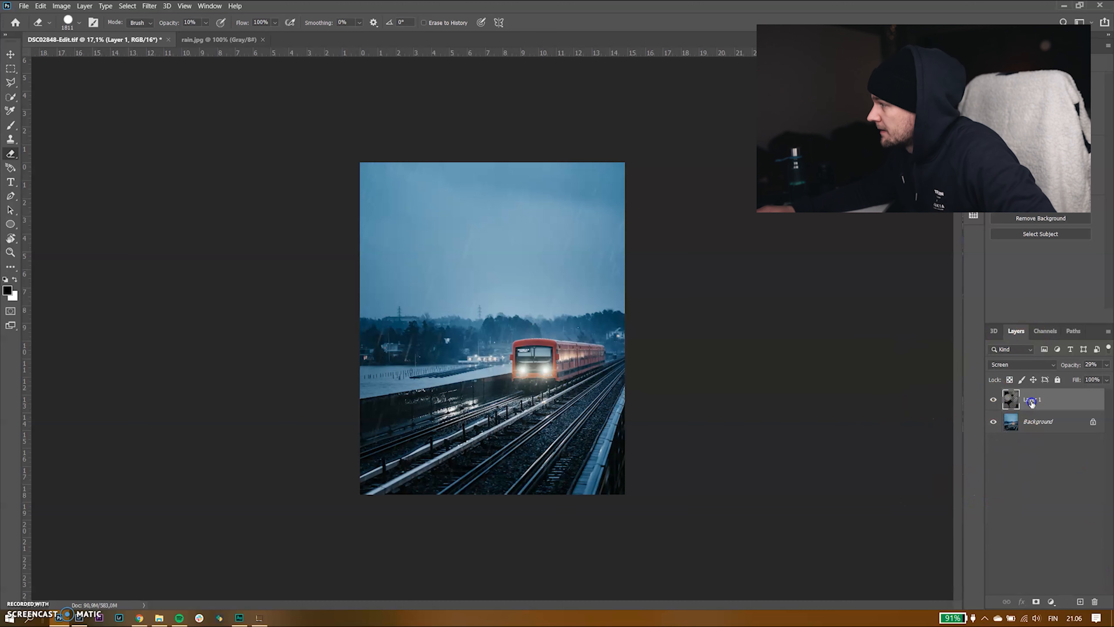
Save the layered train document, then switch to Lightroom and open the edited train photo with the rain
{"action": "key", "text": "ctrl+s"}
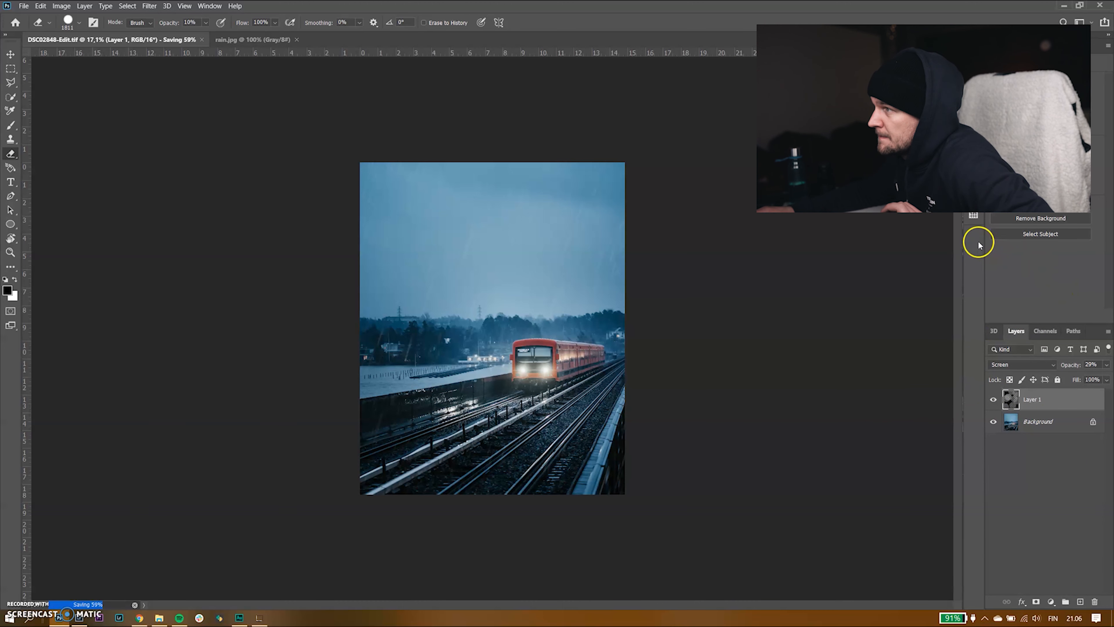
{"action": "key", "text": "alt+bracketleft"}
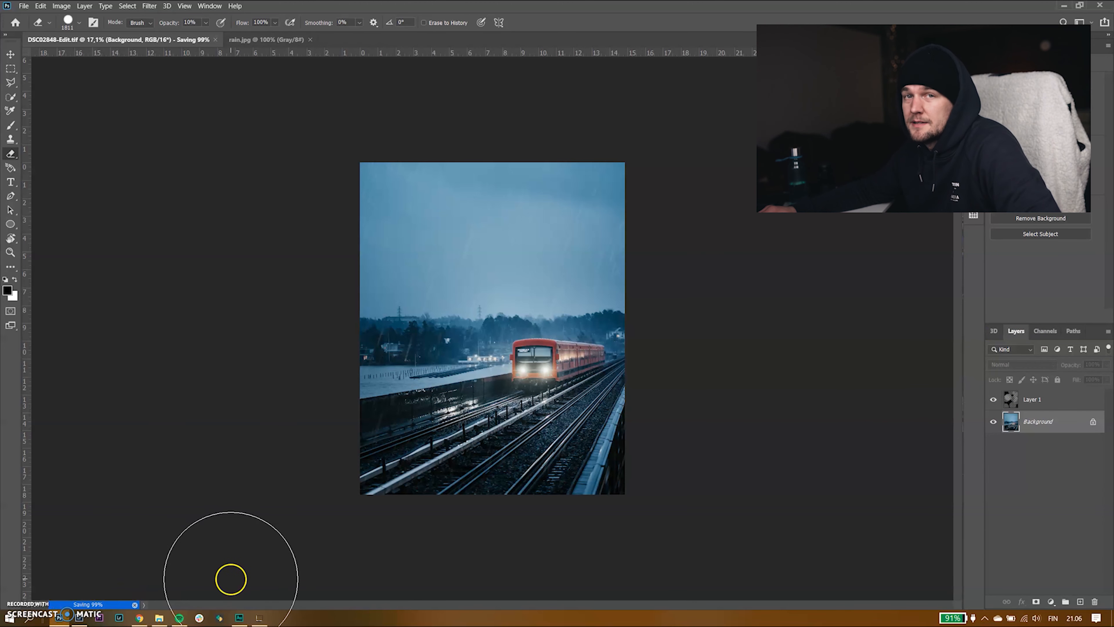
{"action": "left_click", "coordinate": [1085, 398]}
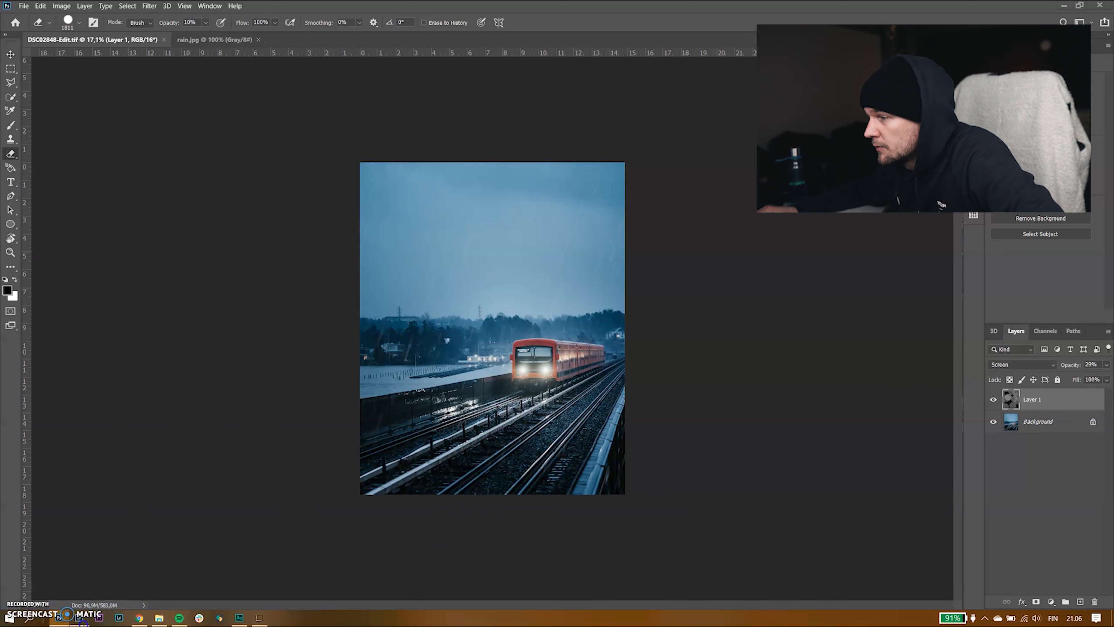
{"action": "left_click", "coordinate": [83, 621]}
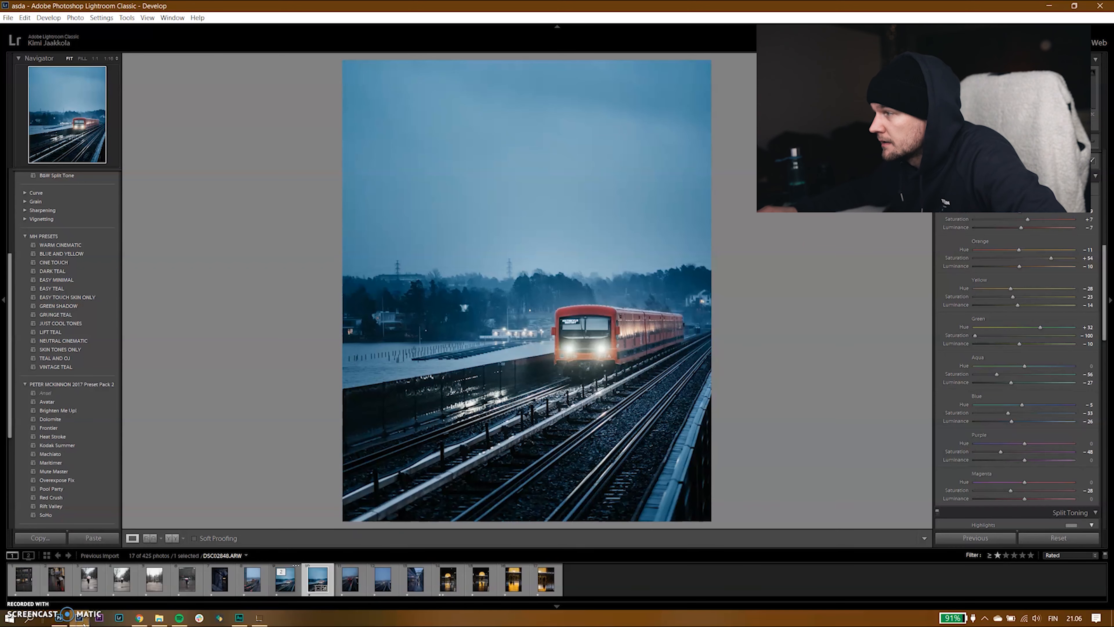
{"action": "left_click", "coordinate": [277, 588]}
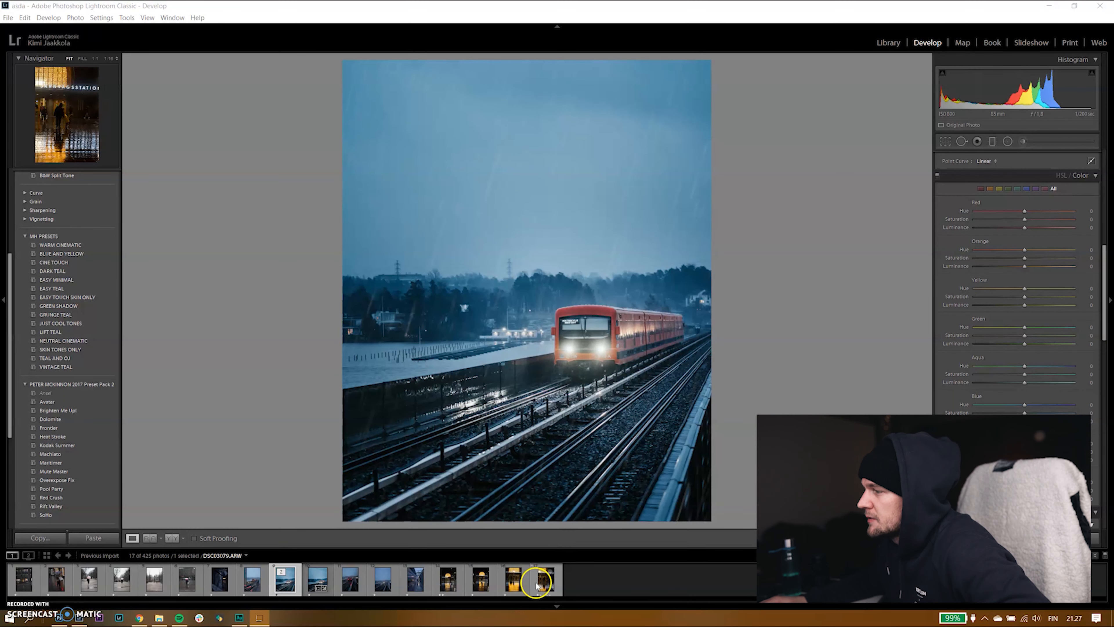
Open the railway station photo DSC03079.ARW, crop it to 4 x 5 / 8 x 10 and straighten it by -1.40°
{"action": "left_click", "coordinate": [544, 580]}
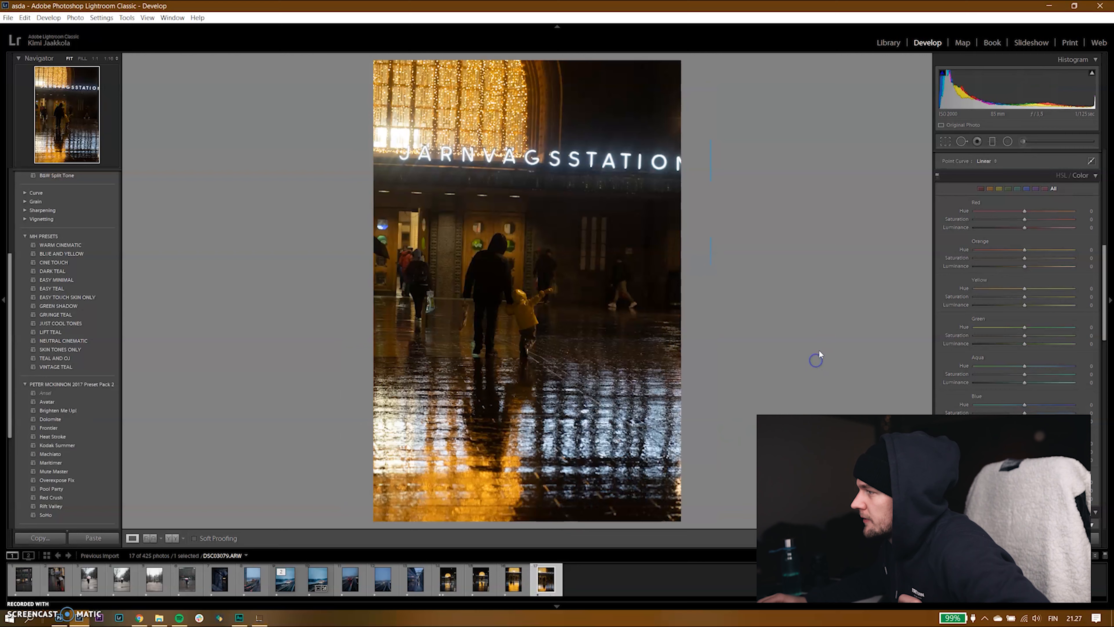
{"action": "left_click", "coordinate": [946, 141]}
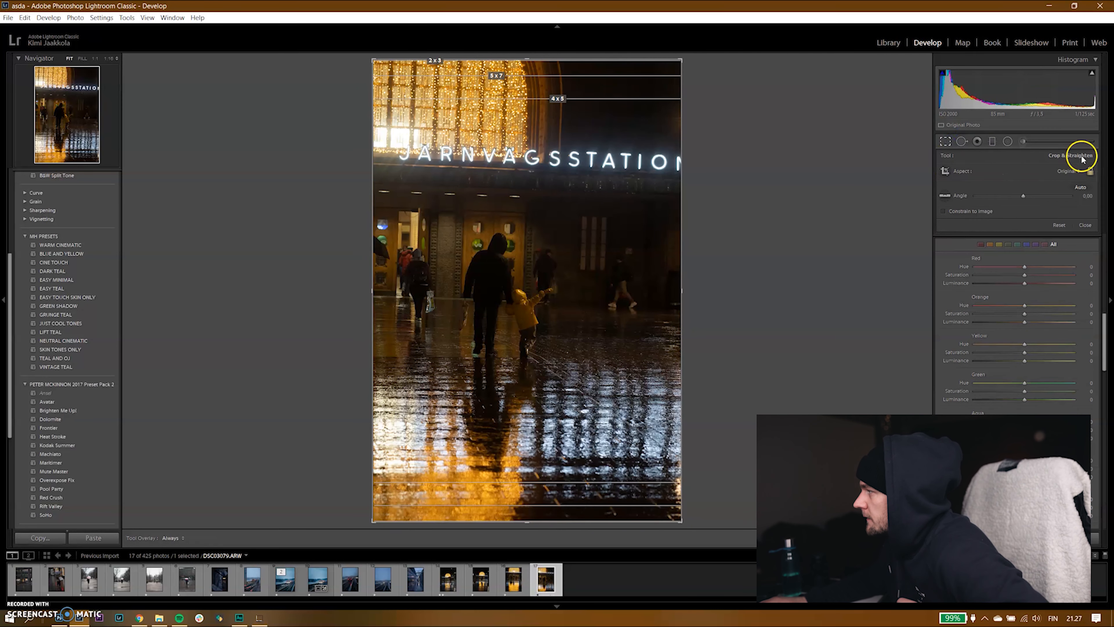
{"action": "left_click", "coordinate": [1068, 170]}
{"action": "left_click", "coordinate": [1014, 228]}
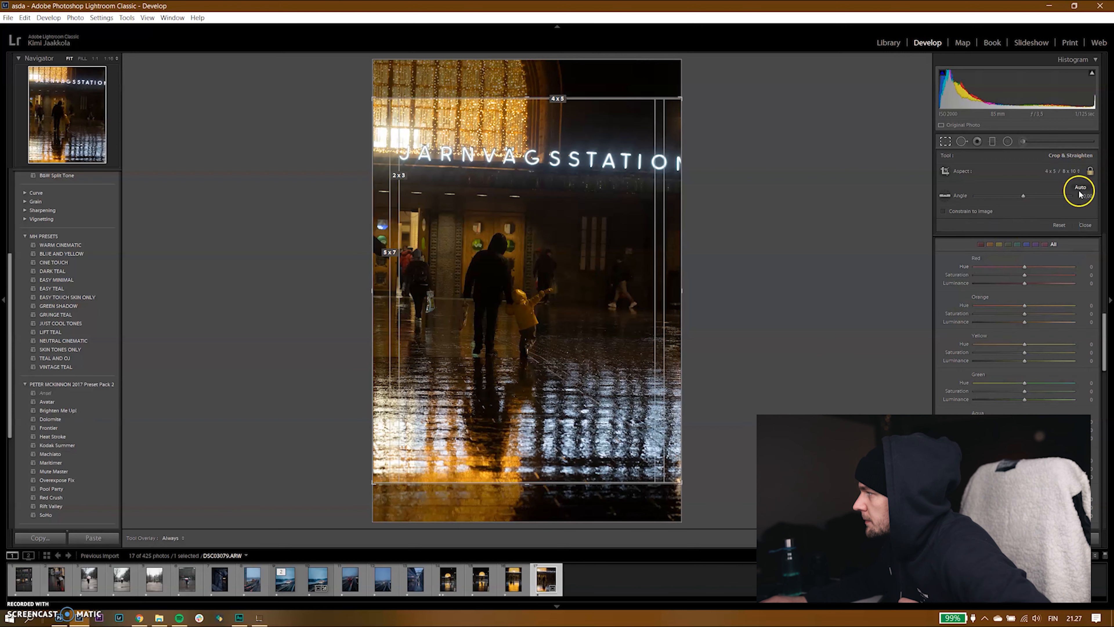
{"action": "left_click", "coordinate": [1070, 188]}
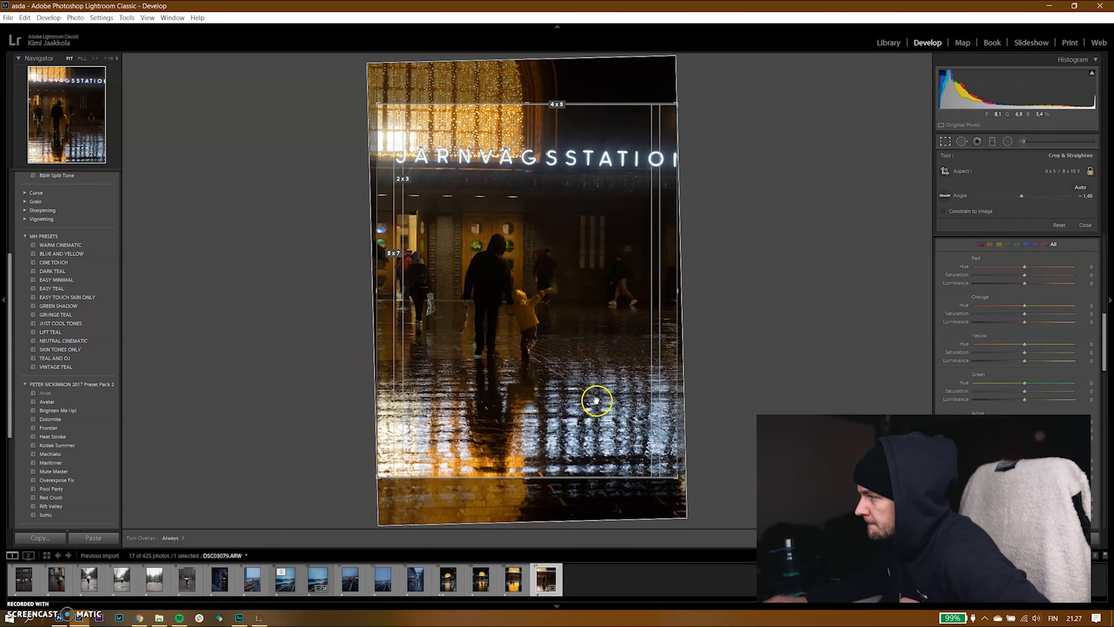
{"action": "left_click_drag", "start_coordinate": [617, 429], "coordinate": [617, 426]}
{"action": "key", "text": "Return"}
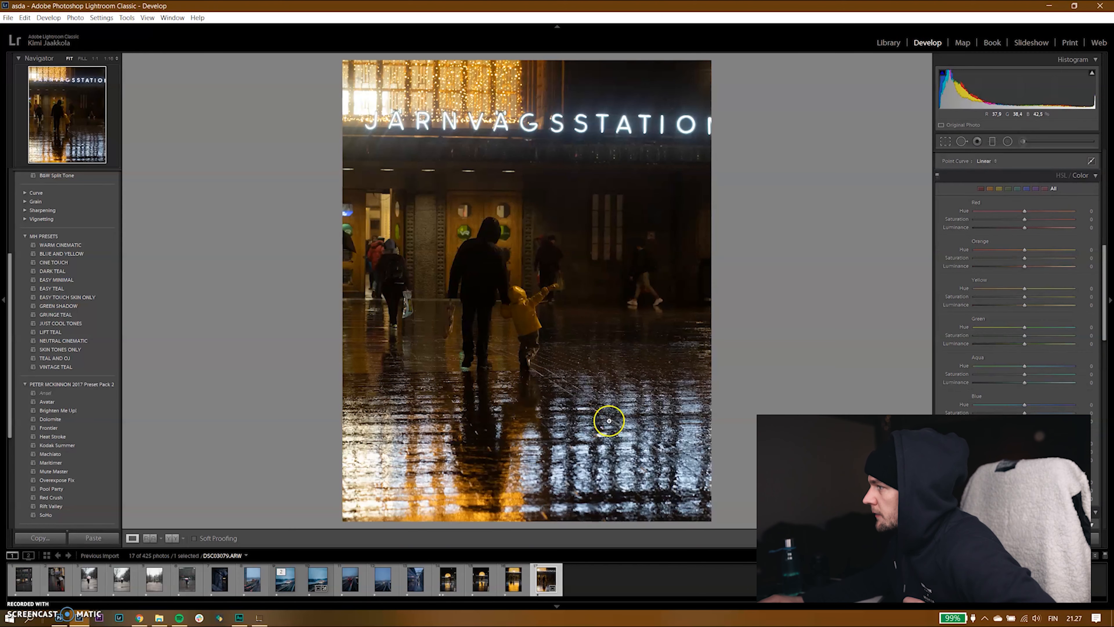
Add a tall inverted radial filter centred on the adult and the child in the yellow coat
{"action": "left_click", "coordinate": [1008, 141]}
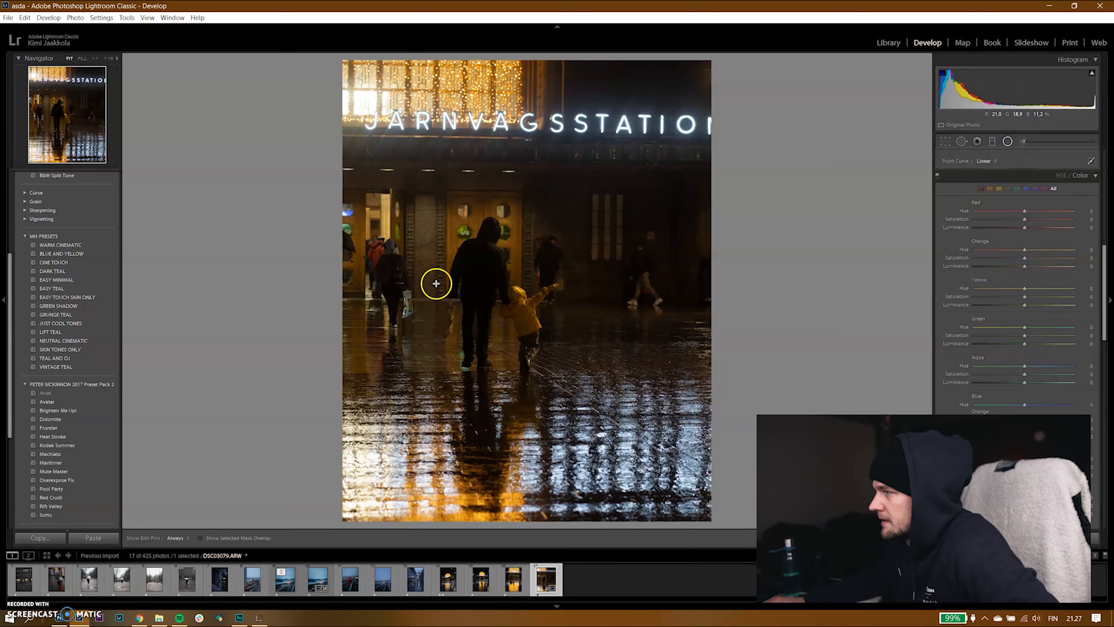
{"action": "left_click_drag", "start_coordinate": [492, 304], "coordinate": [606, 485]}
{"action": "left_click", "coordinate": [966, 360]}
Set the radial filter to exposure about 0.83, highlights 10, shadows 27, clarity 18 and dehaze 10
{"action": "mouse_move", "coordinate": [1069, 228]}
{"action": "left_mouse_down"}
{"action": "mouse_move", "coordinate": [1033, 230]}
{"action": "mouse_move", "coordinate": [1028, 204]}
{"action": "left_mouse_up"}
{"action": "left_click_drag", "start_coordinate": [1022, 267], "coordinate": [1030, 267]}
{"action": "left_click_drag", "start_coordinate": [1022, 275], "coordinate": [1027, 275]}
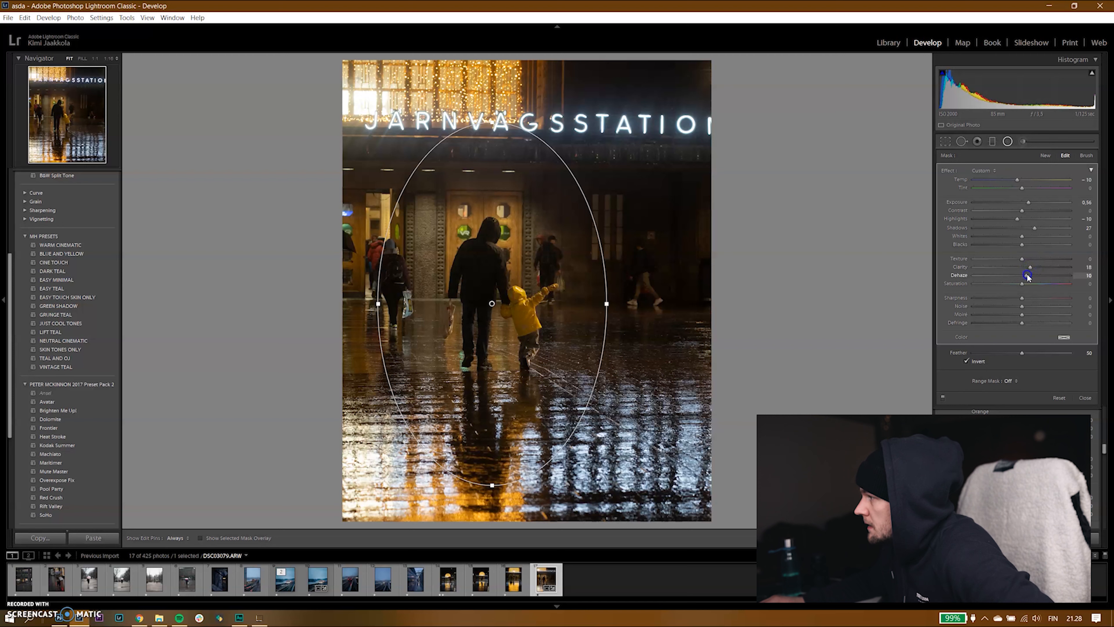
{"action": "left_click_drag", "start_coordinate": [1023, 219], "coordinate": [1025, 221]}
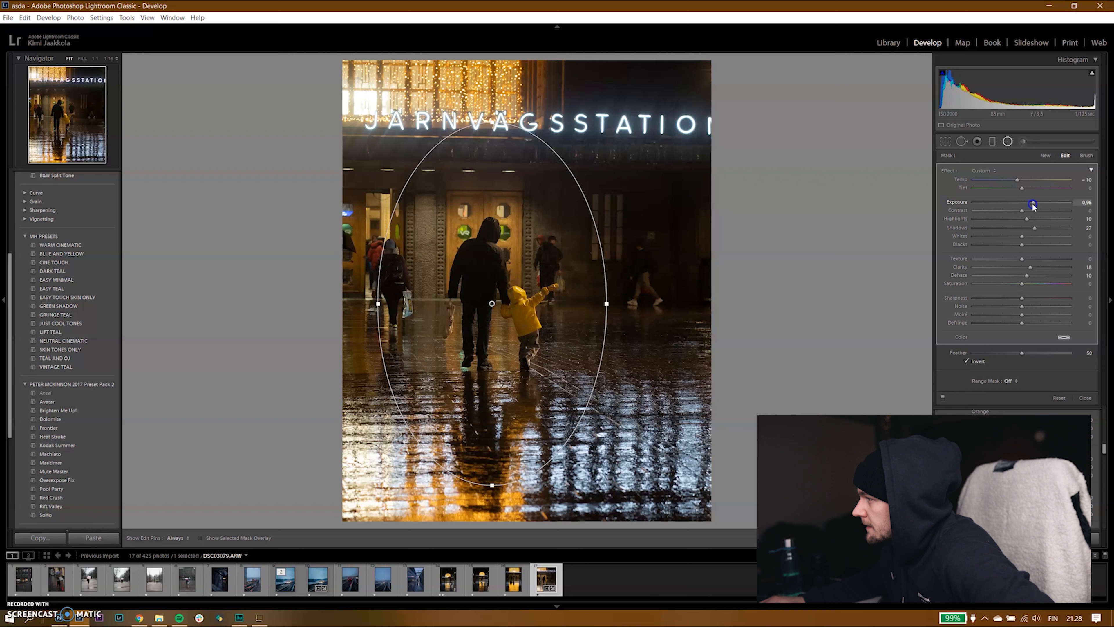
{"action": "left_click_drag", "start_coordinate": [1028, 203], "coordinate": [1031, 206]}
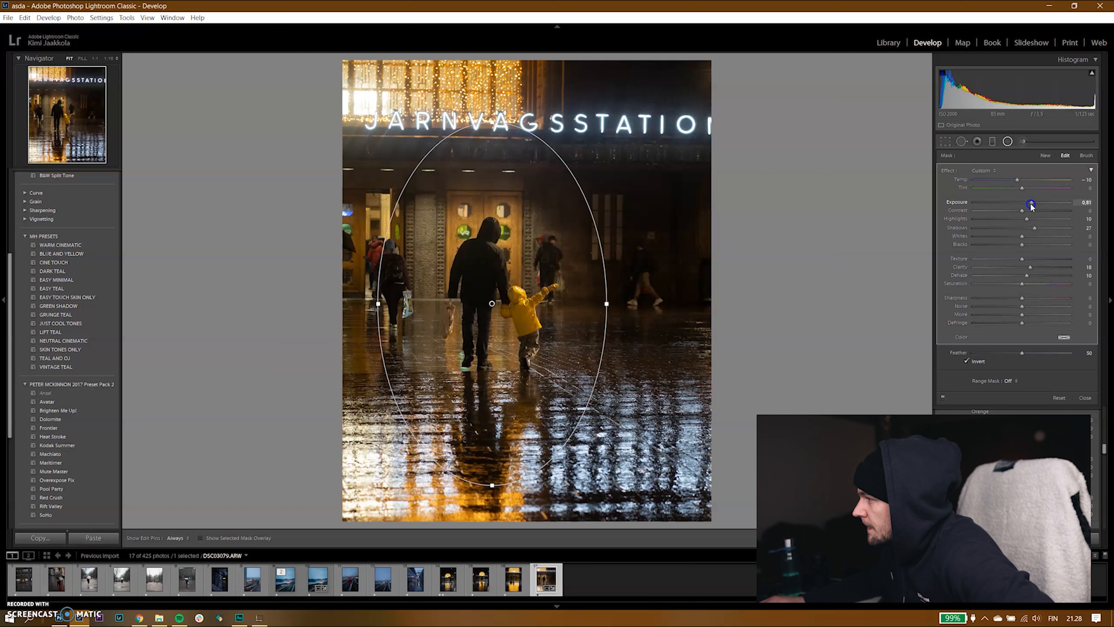
Duplicate the radial filter, turn off Invert on the copy, lower its exposure to about 0.09 and finish filter editing
{"action": "right_click", "coordinate": [492, 303]}
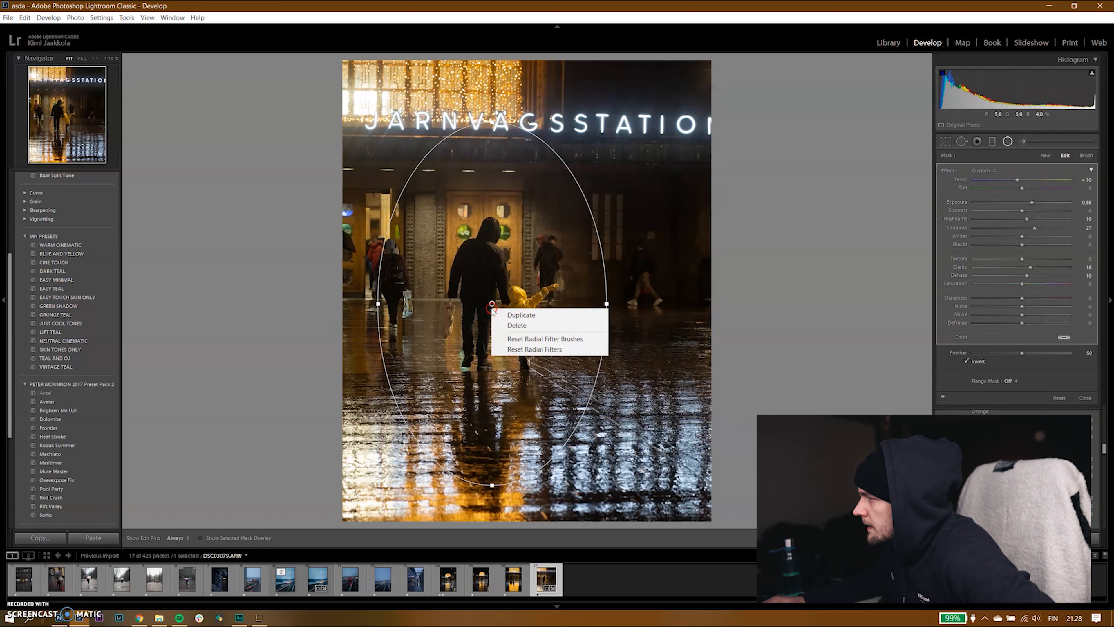
{"action": "left_click", "coordinate": [521, 311]}
{"action": "left_click", "coordinate": [968, 361]}
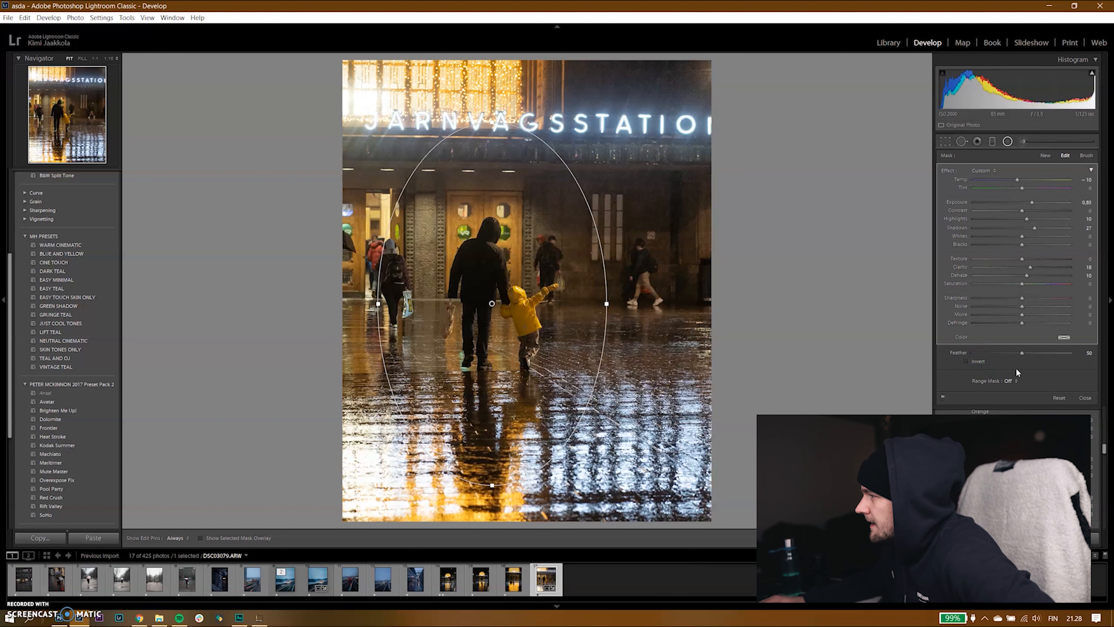
{"action": "left_click_drag", "start_coordinate": [1031, 205], "coordinate": [1023, 206]}
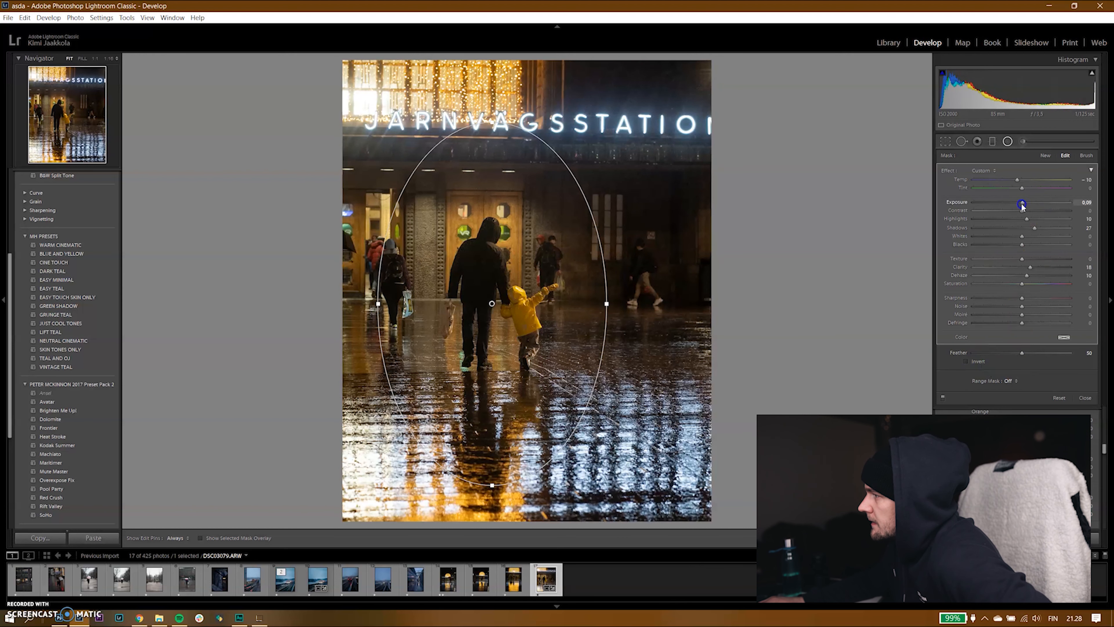
{"action": "left_click", "coordinate": [1085, 397]}
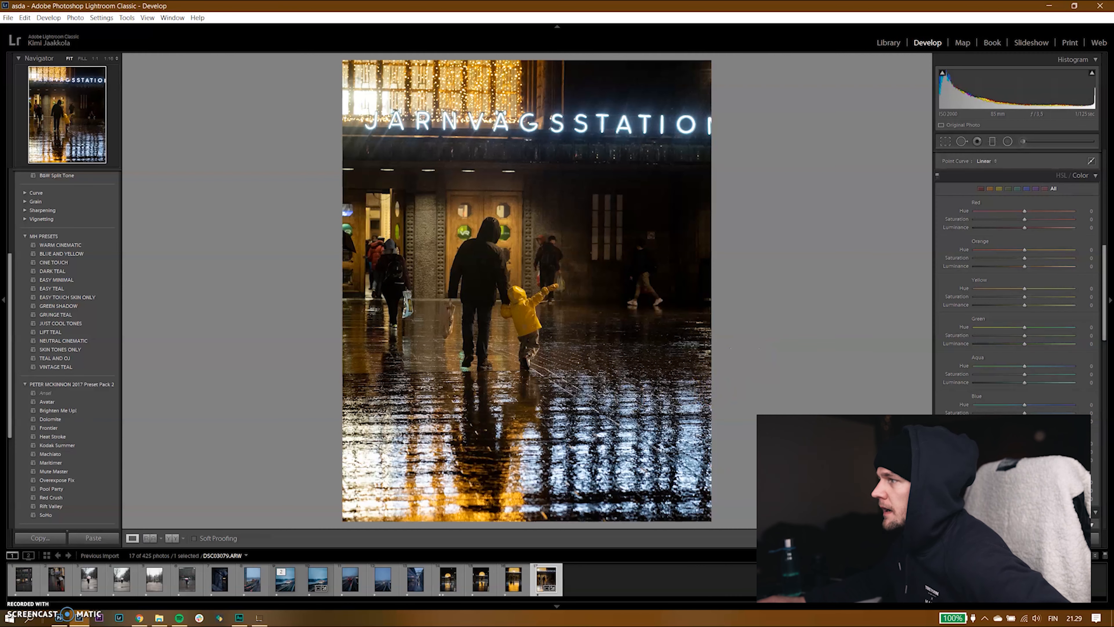
Apply the Red Crush preset from the Peter McKinnon 2017 Preset Pack to the station photo
{"action": "left_click", "coordinate": [58, 245]}
{"action": "scroll", "coordinate": [58, 254], "scroll_direction": "down", "scroll_amount": 3}
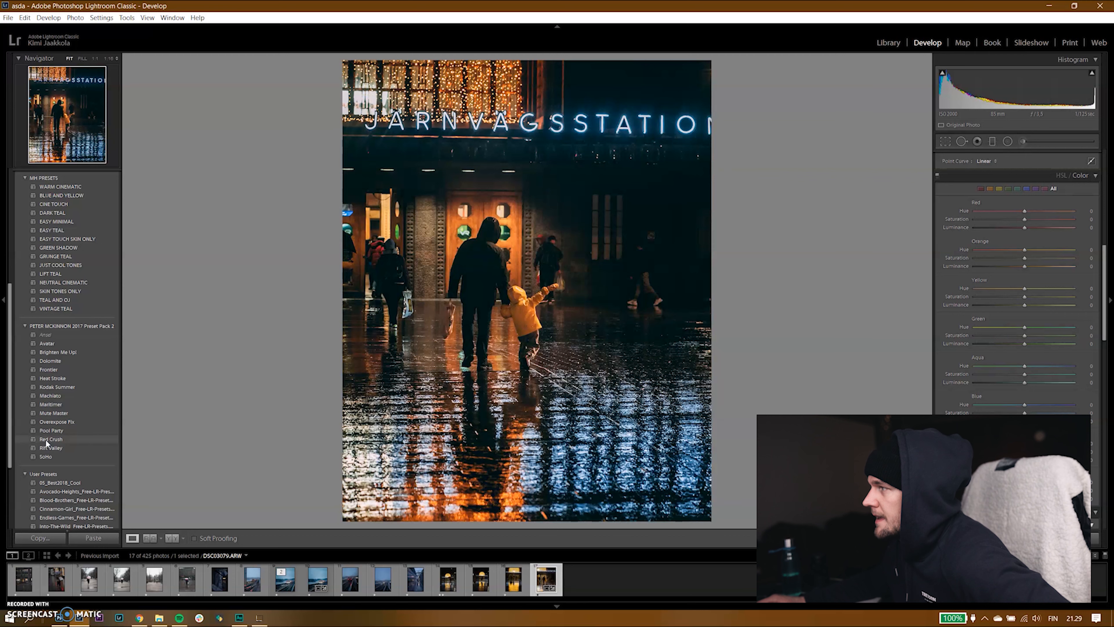
{"action": "left_click", "coordinate": [46, 439]}
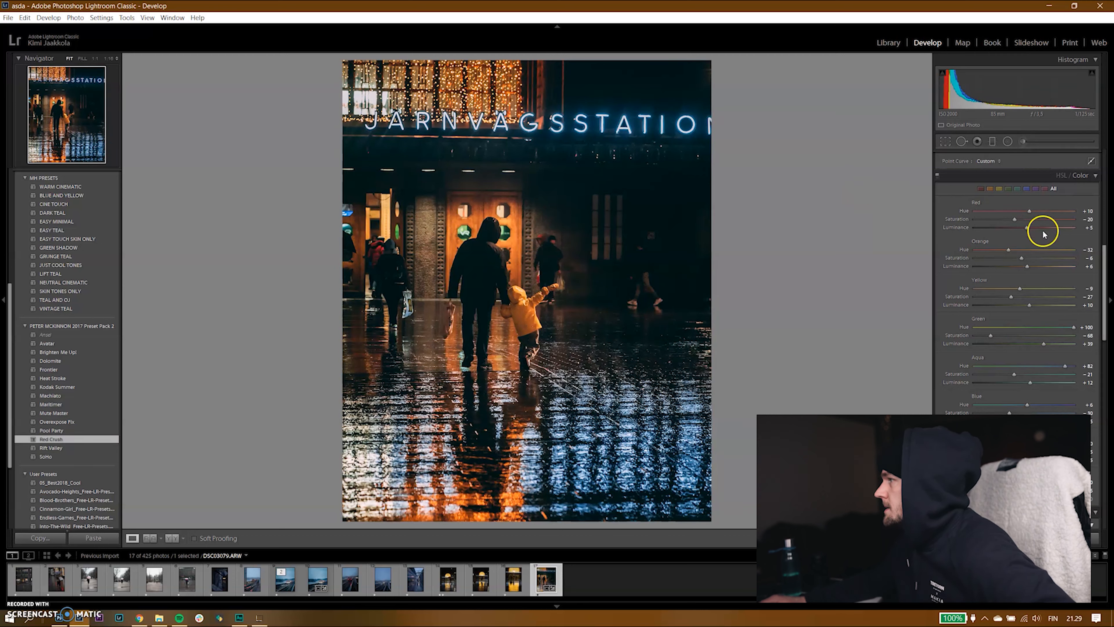
In the HSL colour sliders, raise orange saturation, set orange luminance to 17, red saturation to -25, green to -100, aqua to 43, and raise blue saturation
{"action": "mouse_move", "coordinate": [1022, 260]}
{"action": "left_mouse_down"}
{"action": "mouse_move", "coordinate": [977, 254]}
{"action": "mouse_move", "coordinate": [1033, 271]}
{"action": "left_mouse_up"}
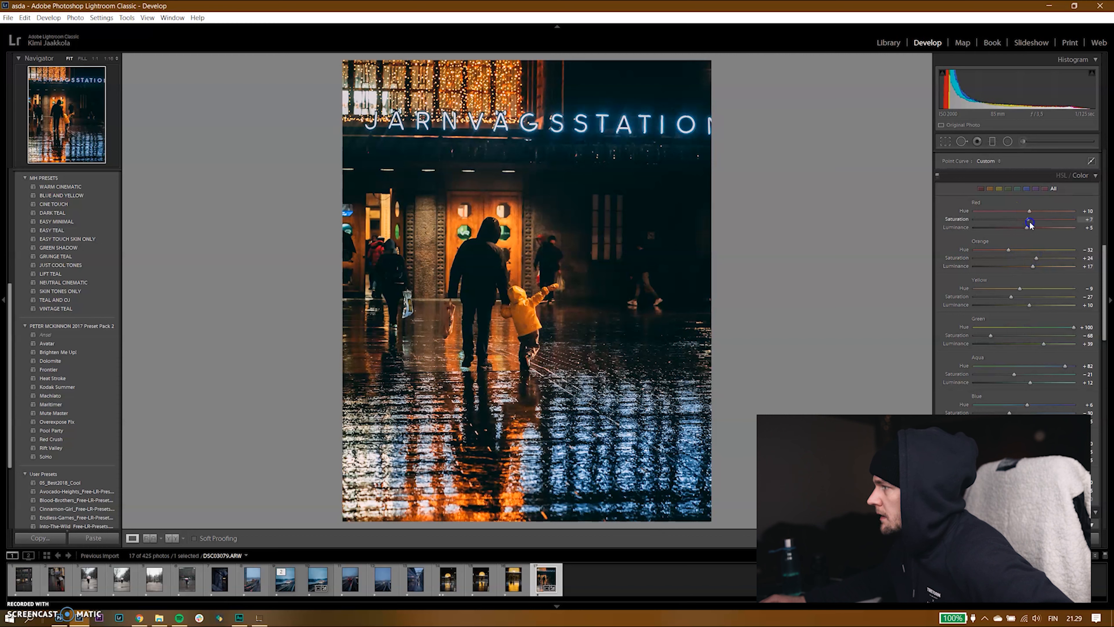
{"action": "left_click_drag", "start_coordinate": [991, 337], "coordinate": [951, 382]}
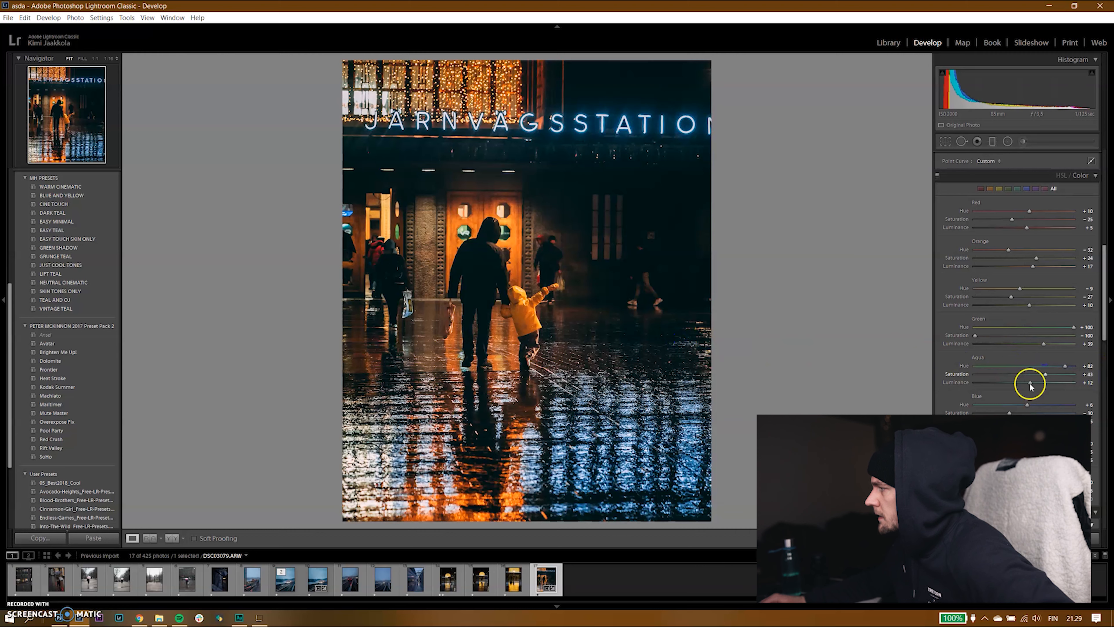
{"action": "left_click_drag", "start_coordinate": [1009, 413], "coordinate": [1039, 411]}
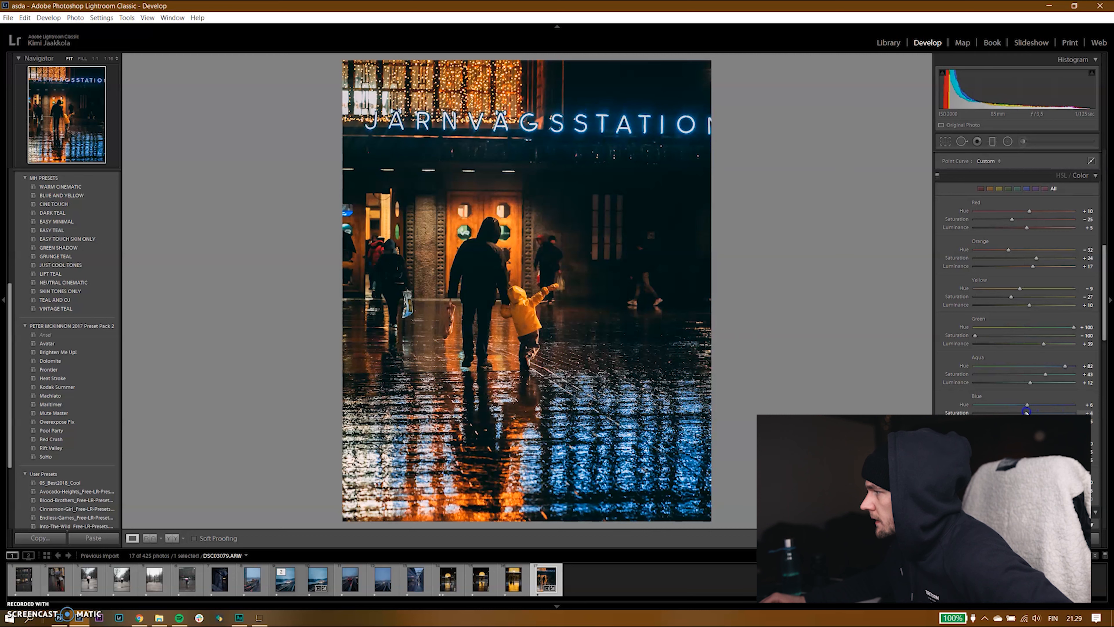
{"action": "left_click_drag", "start_coordinate": [1026, 421], "coordinate": [1033, 421]}
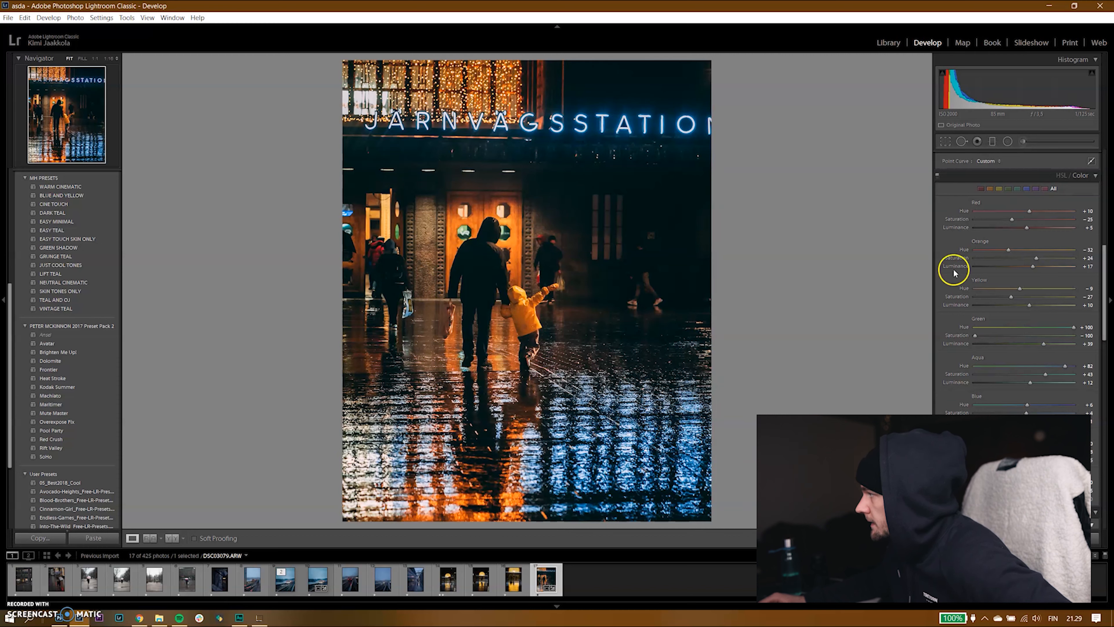
Add a near-vertical graduated filter over the dark right side of the photo with temp -10, exposure 0.42, highlights -10 and shadows 99
{"action": "scroll", "coordinate": [1074, 241], "scroll_direction": "up", "scroll_amount": 10}
{"action": "left_click", "coordinate": [992, 141]}
{"action": "left_click_drag", "start_coordinate": [696, 225], "coordinate": [481, 199]}
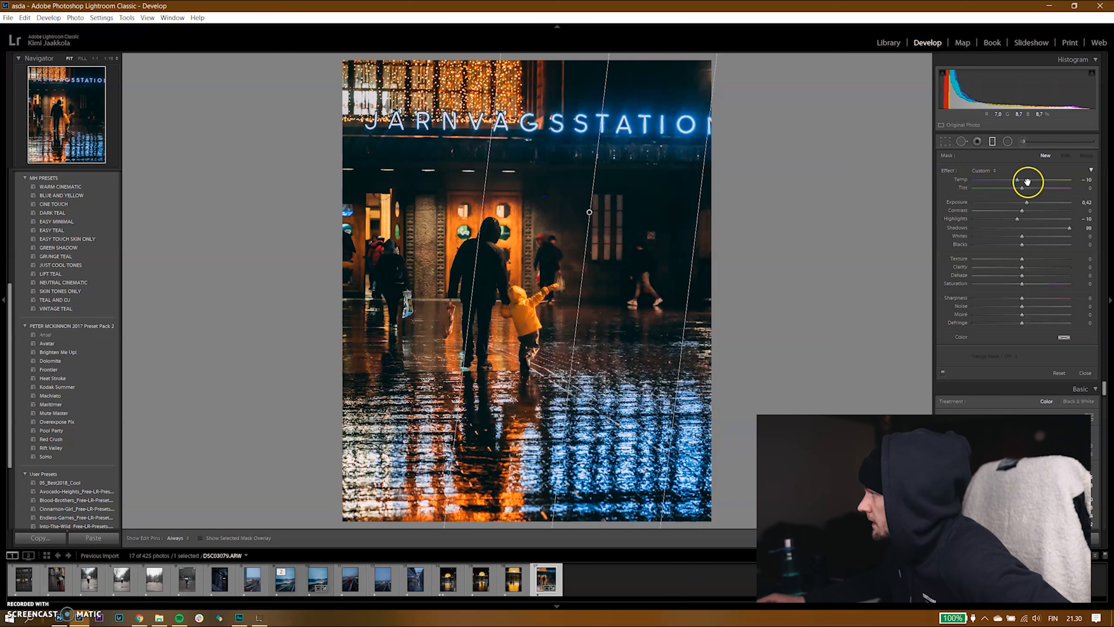
{"action": "left_click_drag", "start_coordinate": [1023, 180], "coordinate": [1013, 184]}
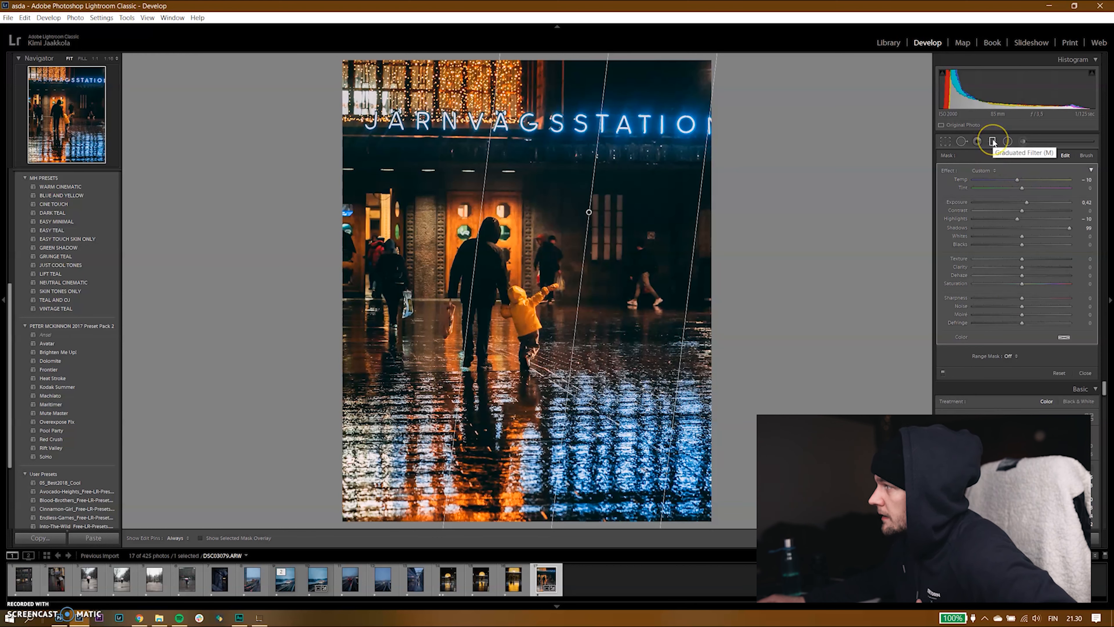
Add a second graduated filter from the photo's left side with temp 2, shadows 0 and exposure 0.23, and finish filter editing
{"action": "left_click", "coordinate": [1046, 155]}
{"action": "left_click_drag", "start_coordinate": [368, 250], "coordinate": [566, 281]}
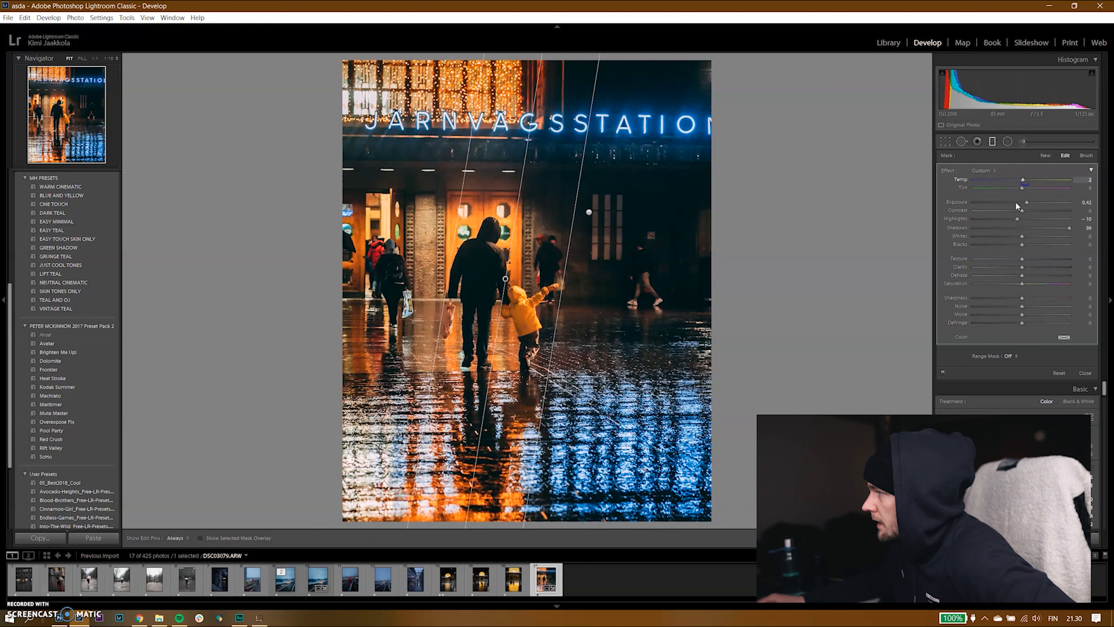
{"action": "left_click", "coordinate": [1017, 227]}
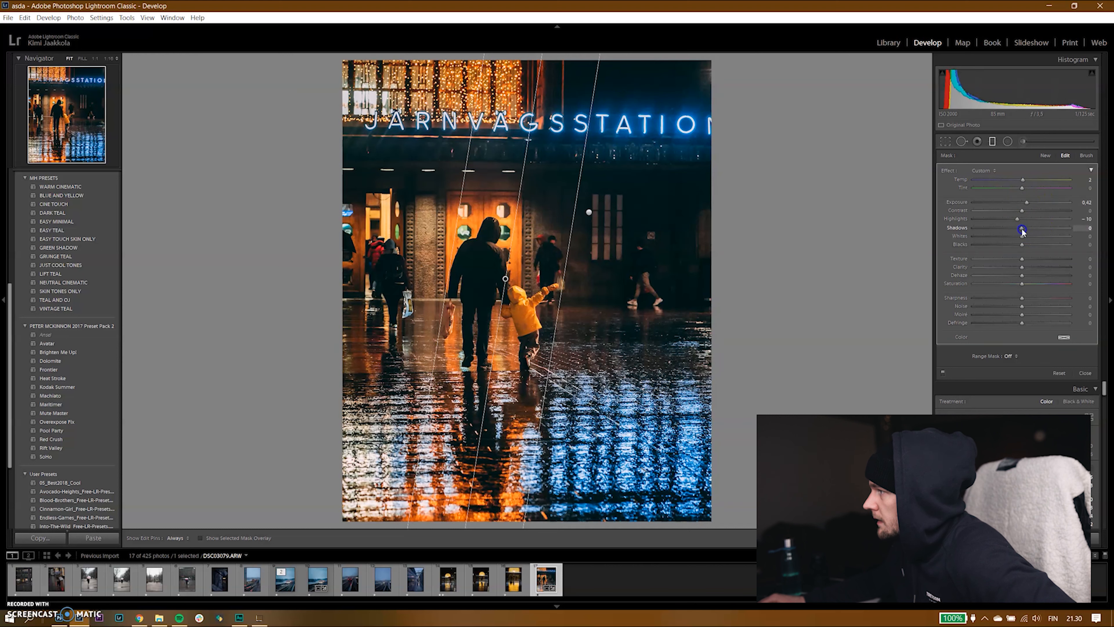
{"action": "left_click", "coordinate": [1023, 202]}
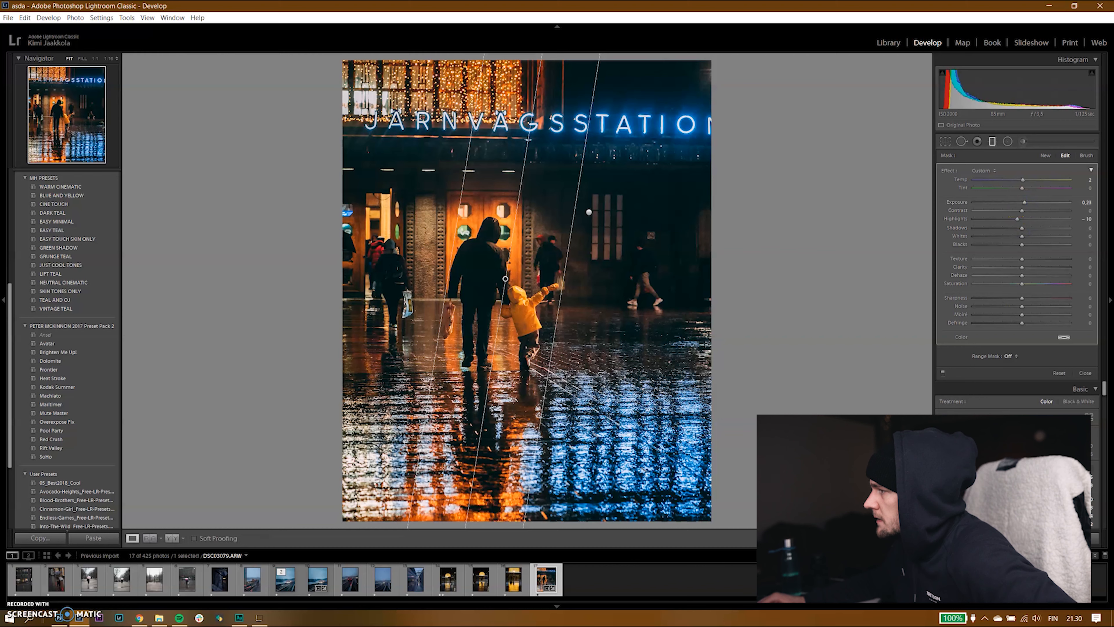
{"action": "key", "text": "m"}
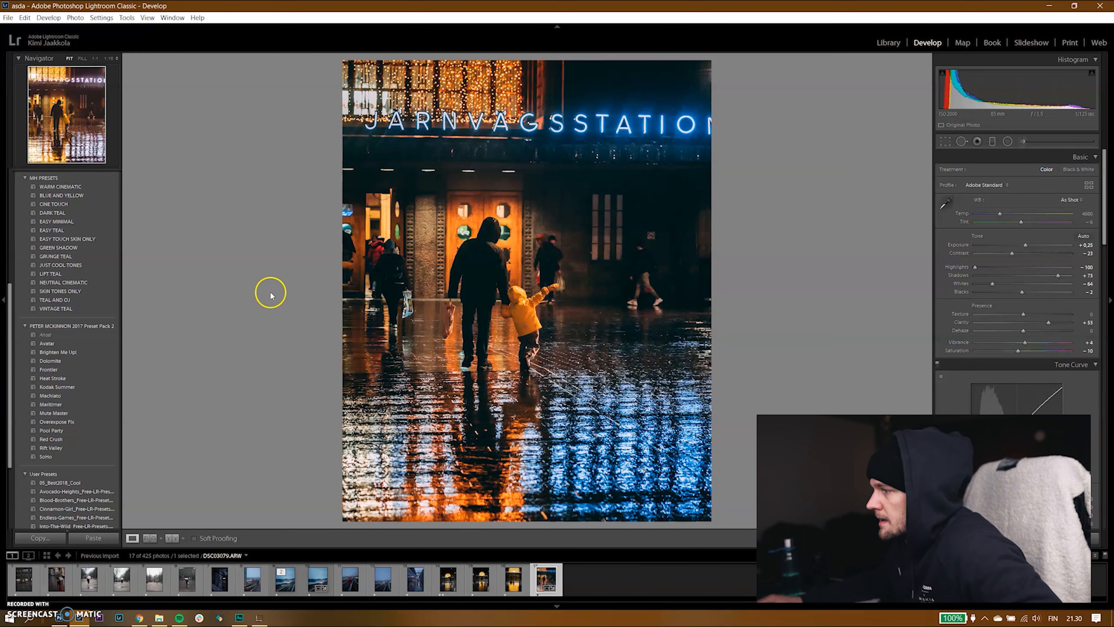
Send the station photo to Photoshop for editing and switch to Photoshop
{"action": "right_click", "coordinate": [542, 578]}
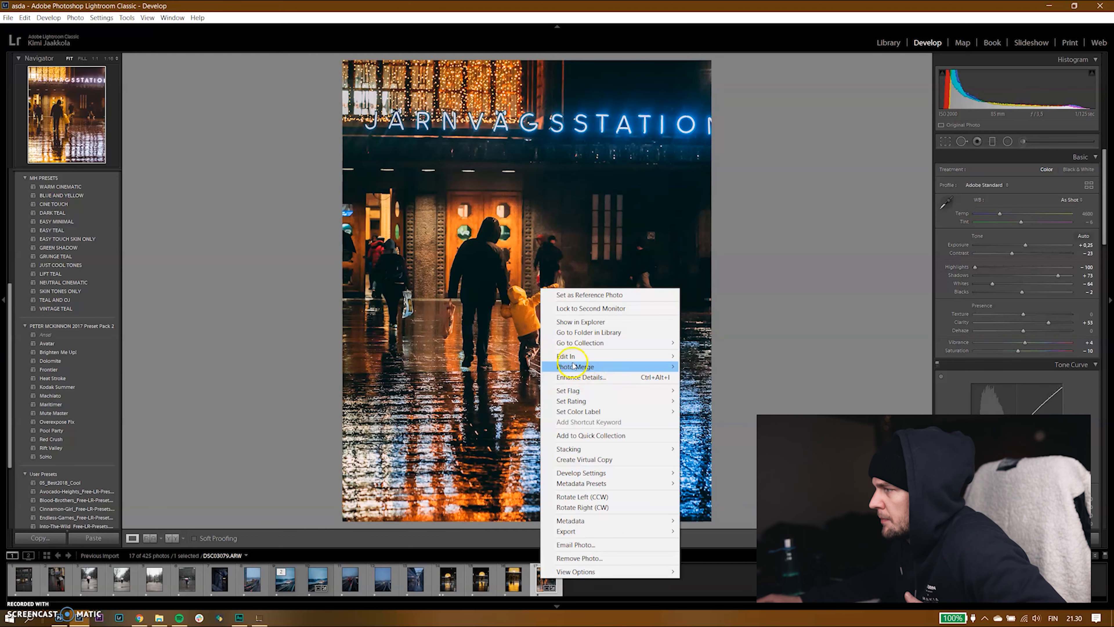
{"action": "mouse_move", "coordinate": [570, 356]}
{"action": "left_click", "coordinate": [741, 355]}
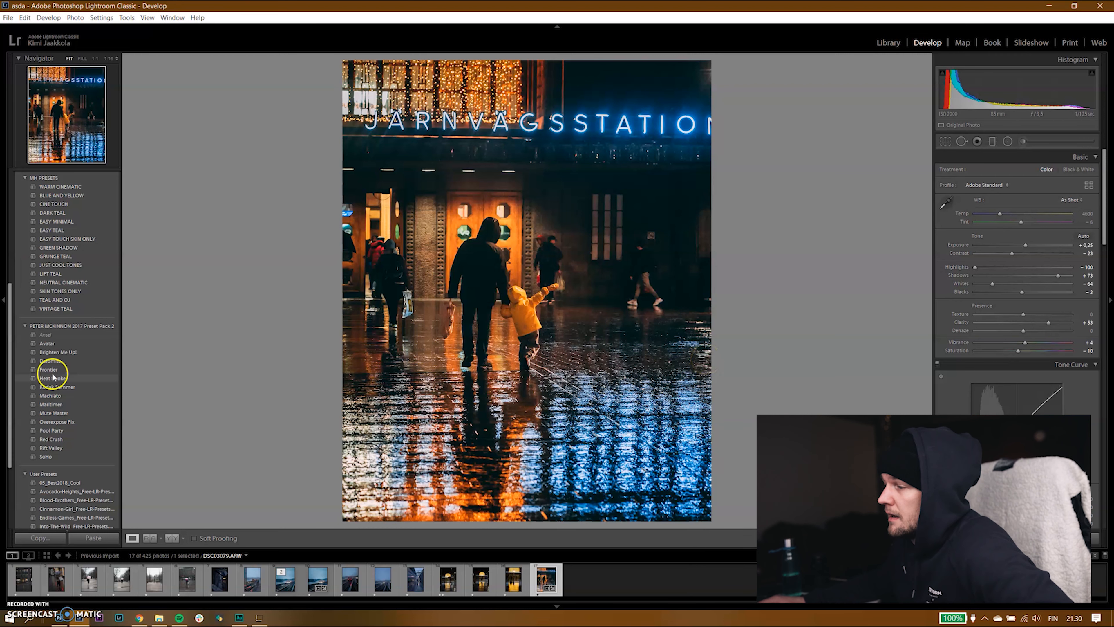
{"action": "left_click", "coordinate": [58, 619]}
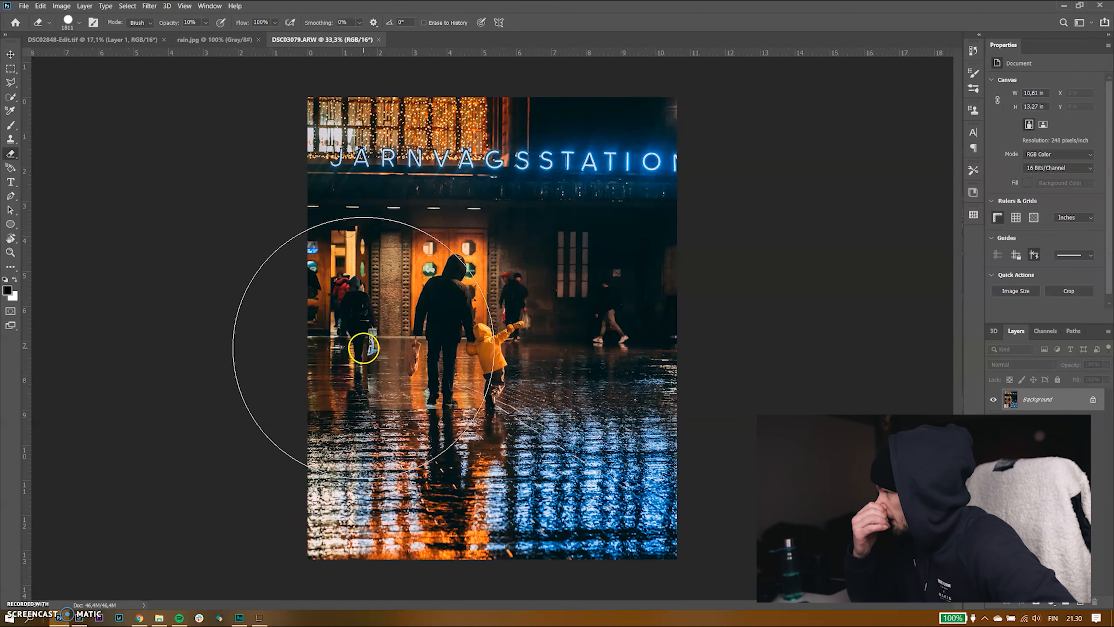
Copy the rain texture from rain.jpg and paste it as a new layer in the station photo
{"action": "left_click", "coordinate": [237, 41]}
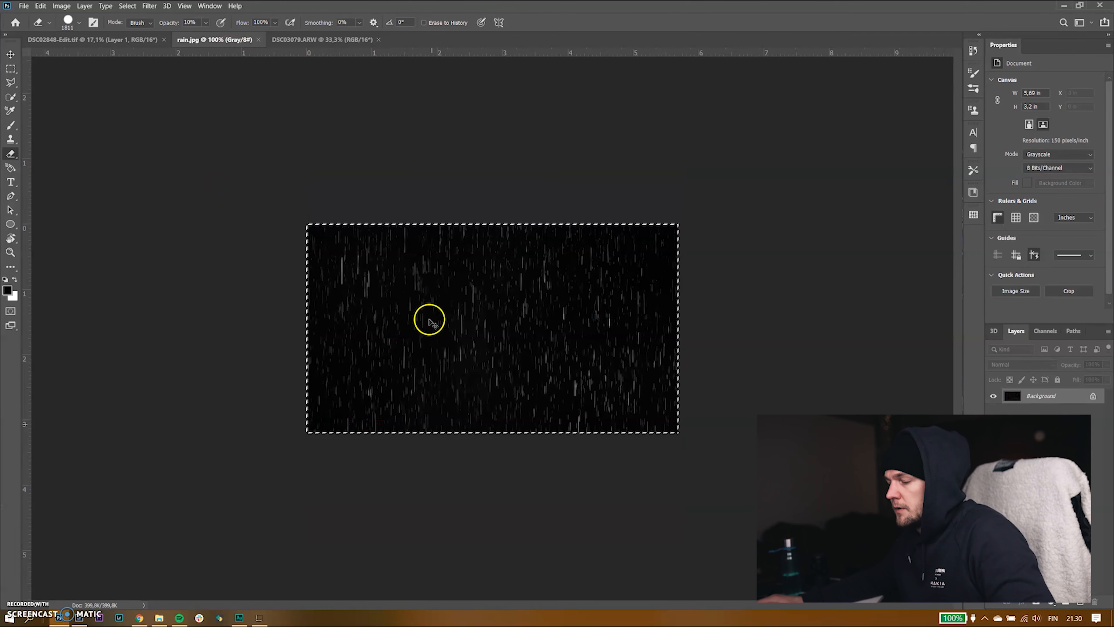
{"action": "key", "text": "ctrl+c"}
{"action": "key", "text": "ctrl+Tab"}
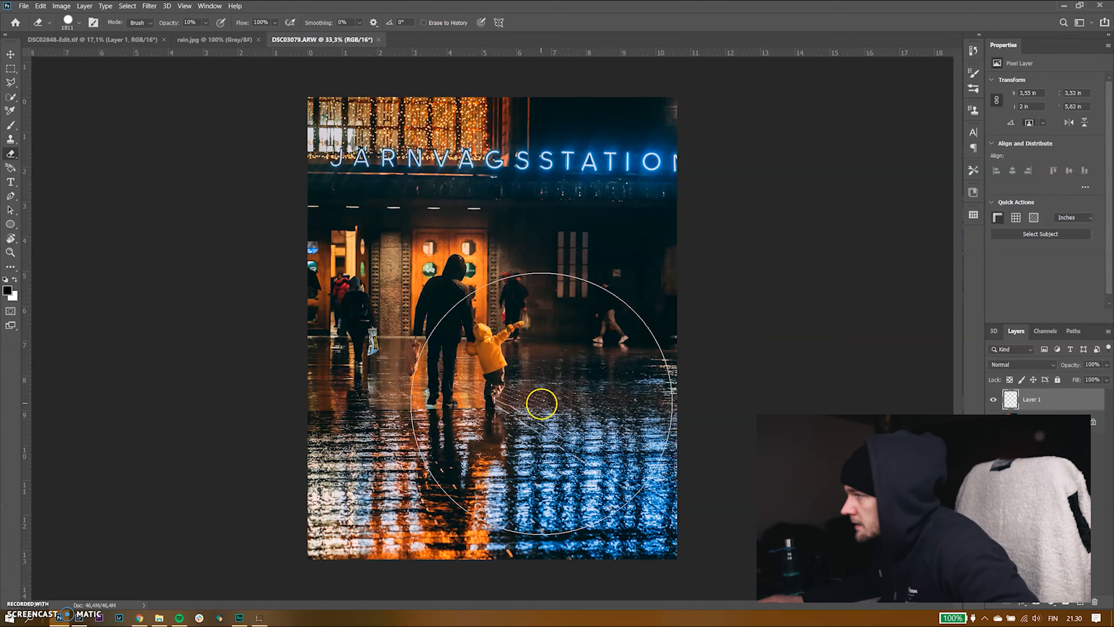
{"action": "key", "text": "ctrl+v"}
{"action": "right_click", "coordinate": [644, 343]}
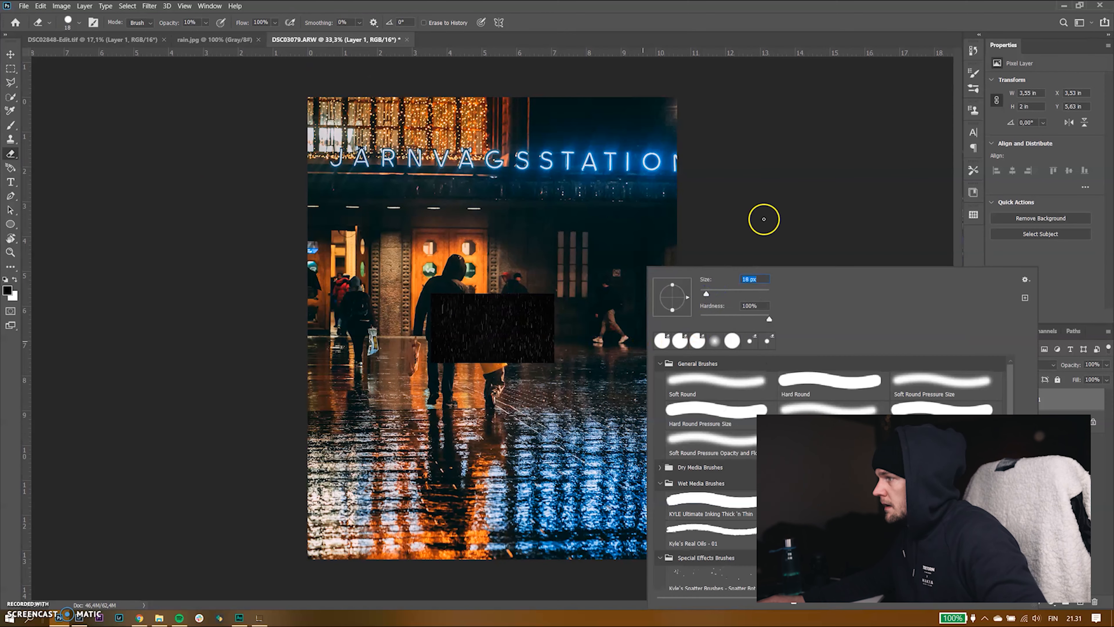
{"action": "key", "text": "Escape"}
Scale the rain layer to about 744% and rotate it about 7.7 degrees so it covers the whole photo
{"action": "key", "text": "ctrl+t"}
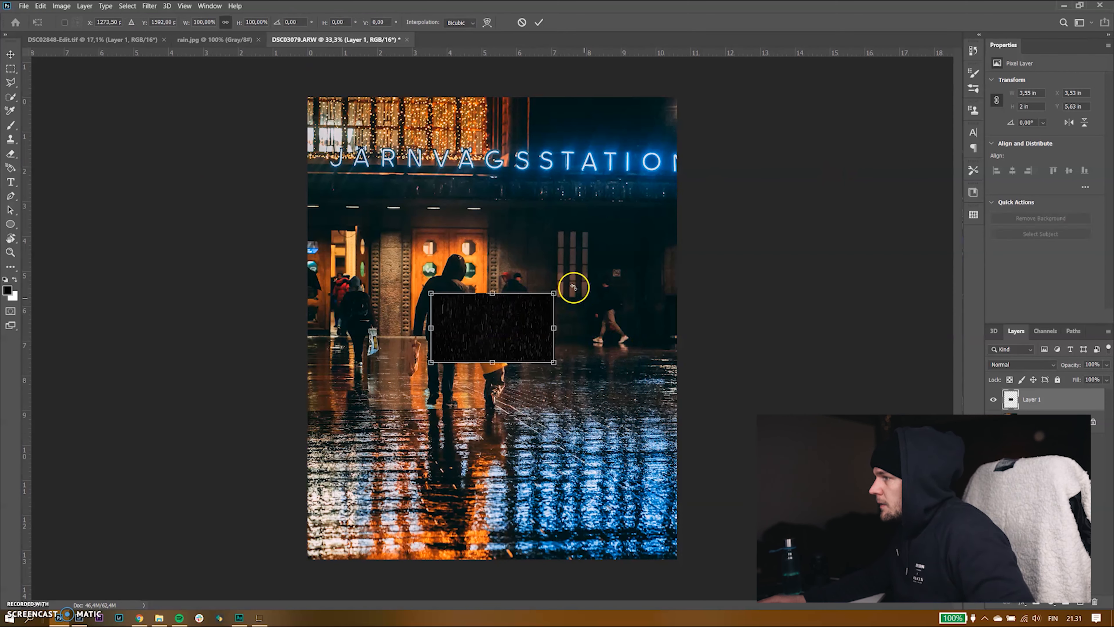
{"action": "left_click_drag", "start_coordinate": [554, 294], "coordinate": [890, 104]}
{"action": "left_click_drag", "start_coordinate": [527, 277], "coordinate": [218, 272]}
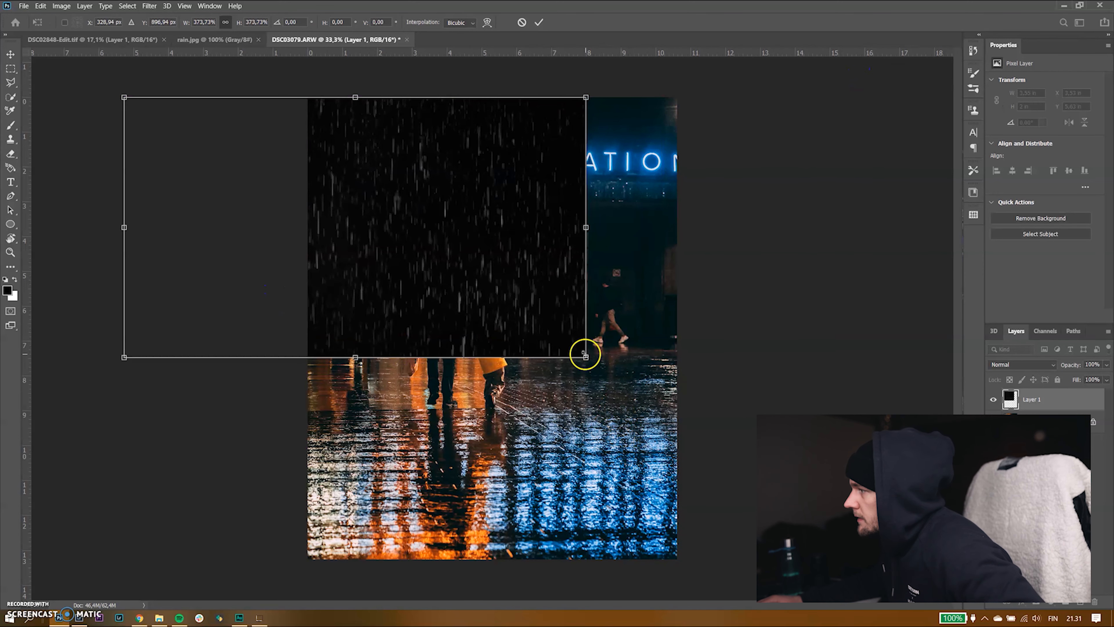
{"action": "left_click_drag", "start_coordinate": [585, 353], "coordinate": [875, 520]}
{"action": "left_click_drag", "start_coordinate": [652, 430], "coordinate": [616, 405]}
{"action": "left_click_drag", "start_coordinate": [464, 495], "coordinate": [488, 456]}
{"action": "left_click_drag", "start_coordinate": [474, 575], "coordinate": [430, 596]}
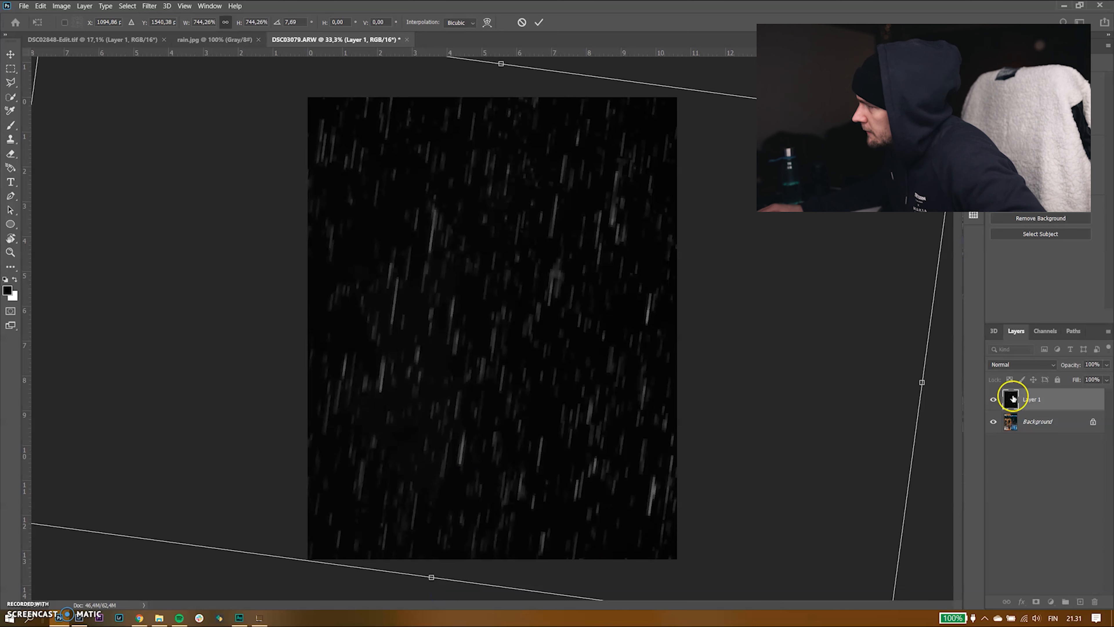
Set the rain layer's blend mode to Screen, apply the transform and lower the layer's opacity to 21%
{"action": "left_click", "coordinate": [1036, 364]}
{"action": "left_click", "coordinate": [1027, 429]}
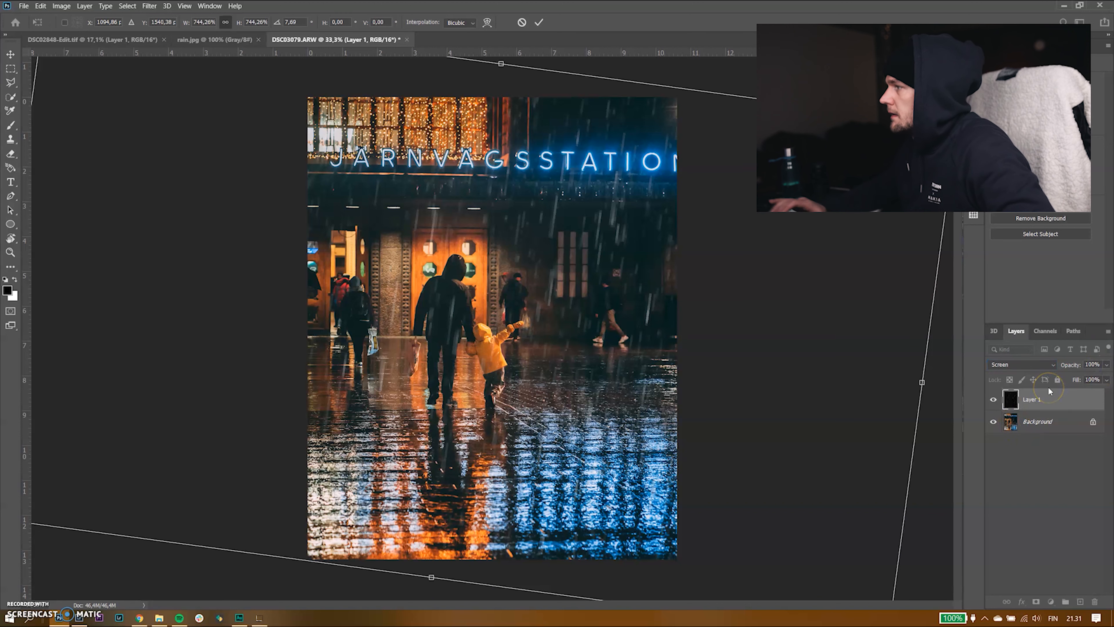
{"action": "key", "text": "Return"}
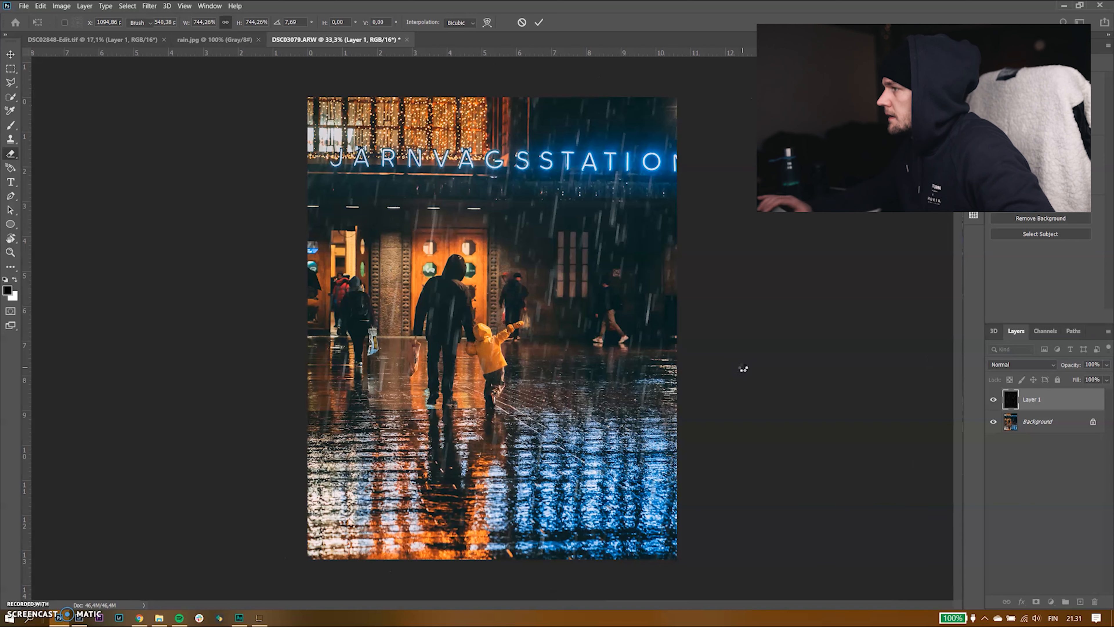
{"action": "key", "text": "e"}
{"action": "left_click", "coordinate": [1107, 366]}
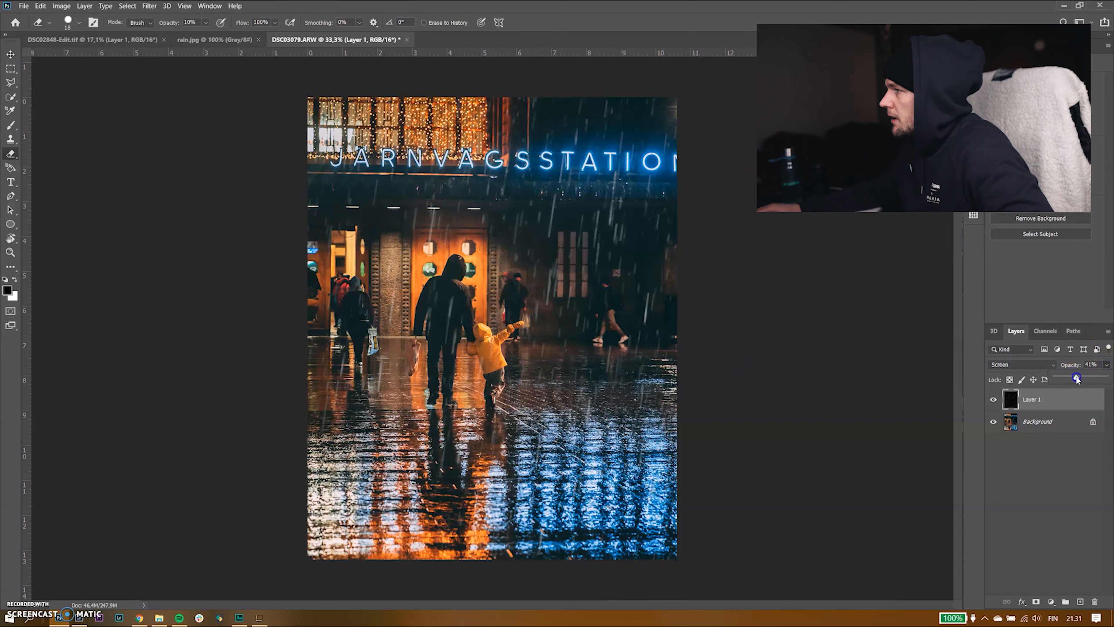
{"action": "left_click_drag", "start_coordinate": [1077, 378], "coordinate": [1076, 378]}
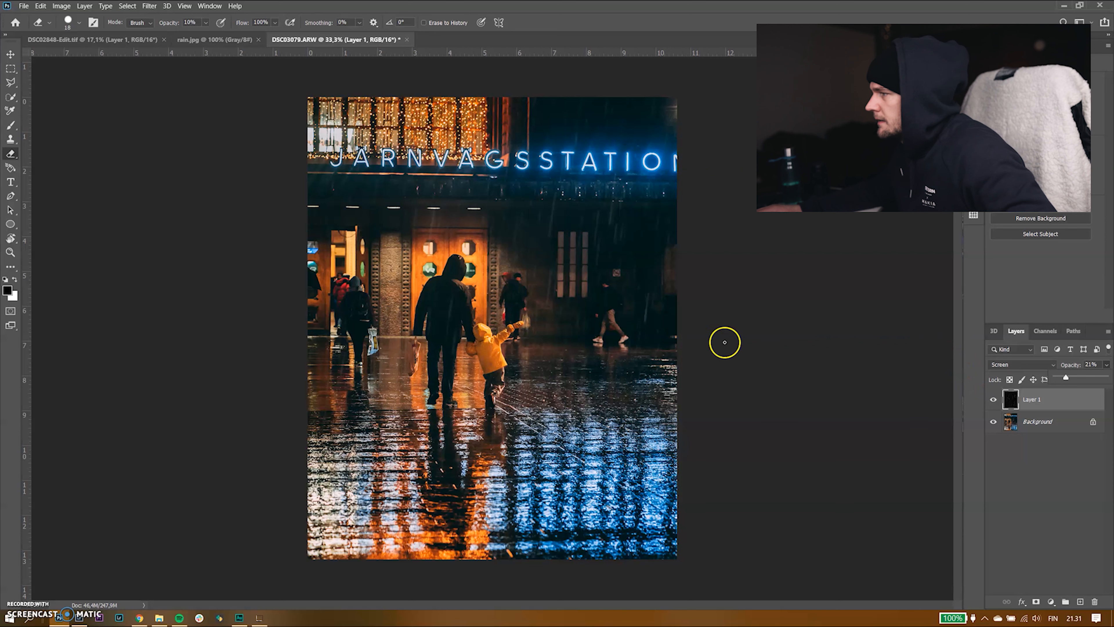
Save the station composite and return to Lightroom Classic
{"action": "key", "text": "ctrl+s"}
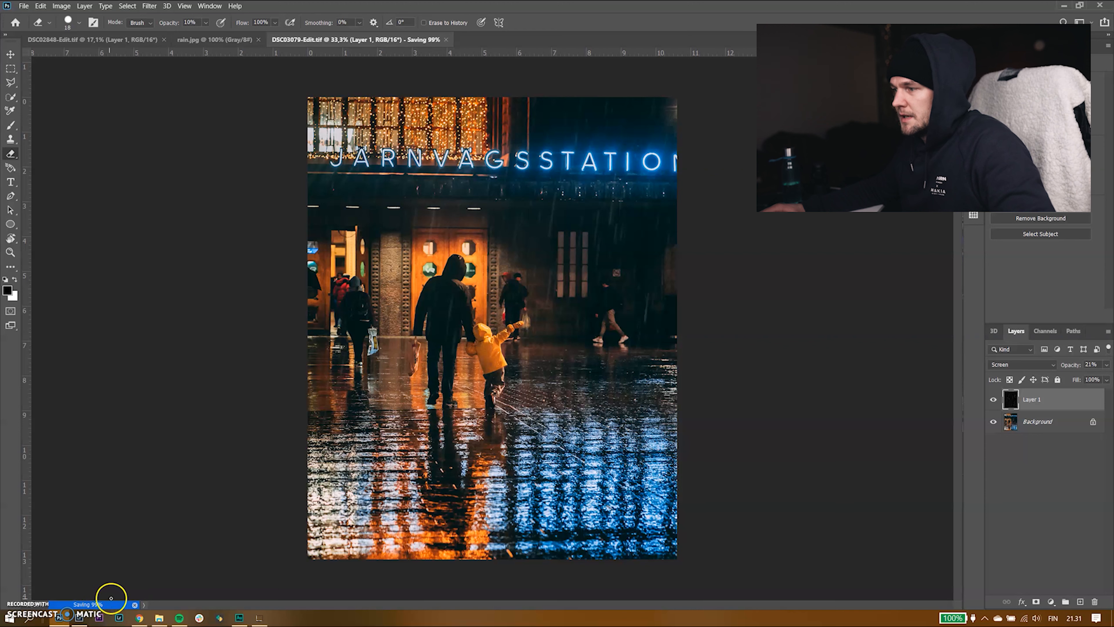
{"action": "mouse_move", "coordinate": [81, 617]}
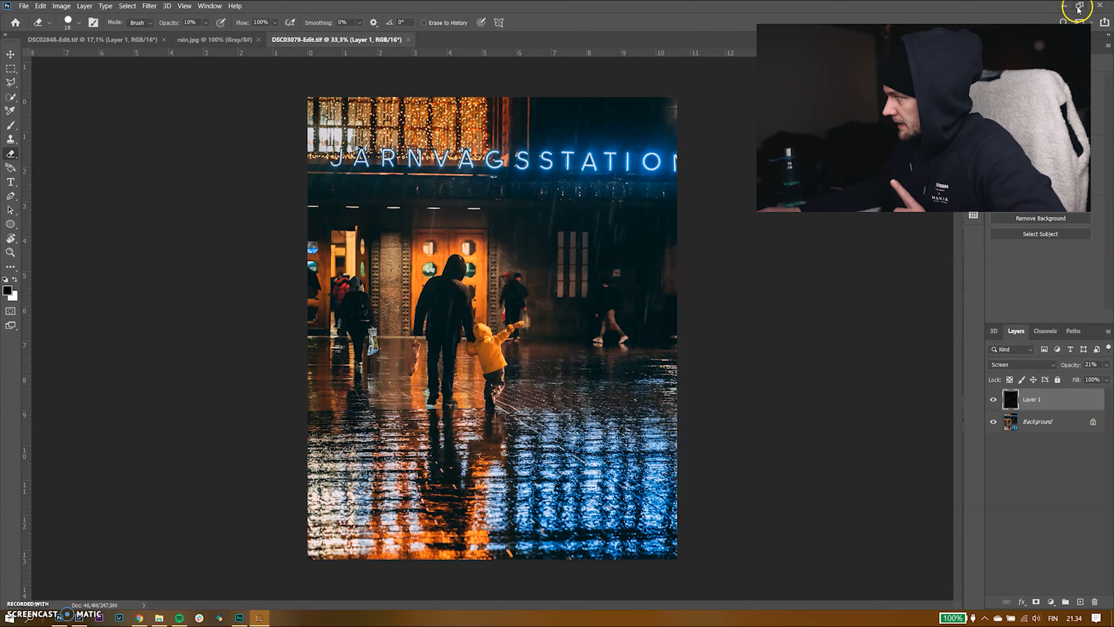
{"action": "left_click", "coordinate": [1065, 6]}
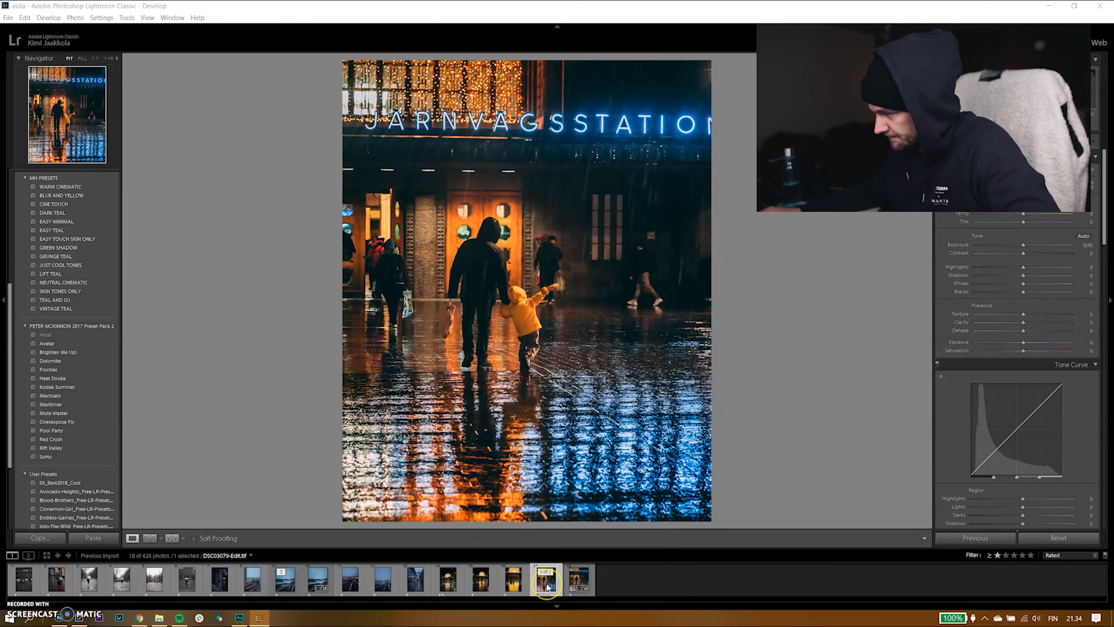
Select the edited train and station TIFFs together and open their export settings
{"action": "left_click", "coordinate": [219, 581]}
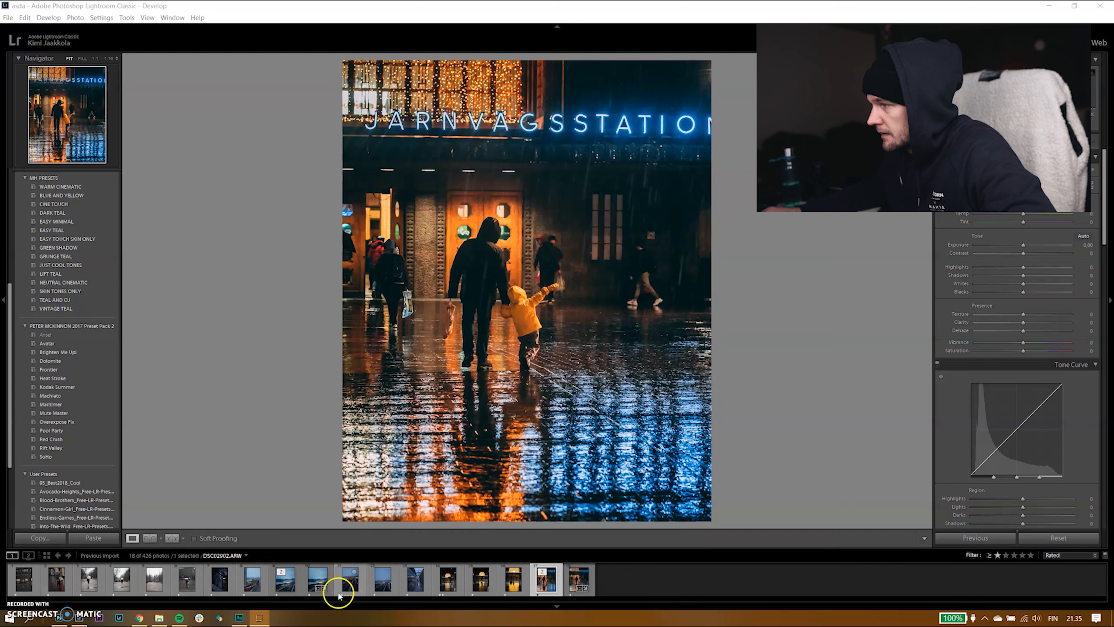
{"action": "left_click", "coordinate": [288, 591], "text": "ctrl"}
{"action": "right_click", "coordinate": [286, 589]}
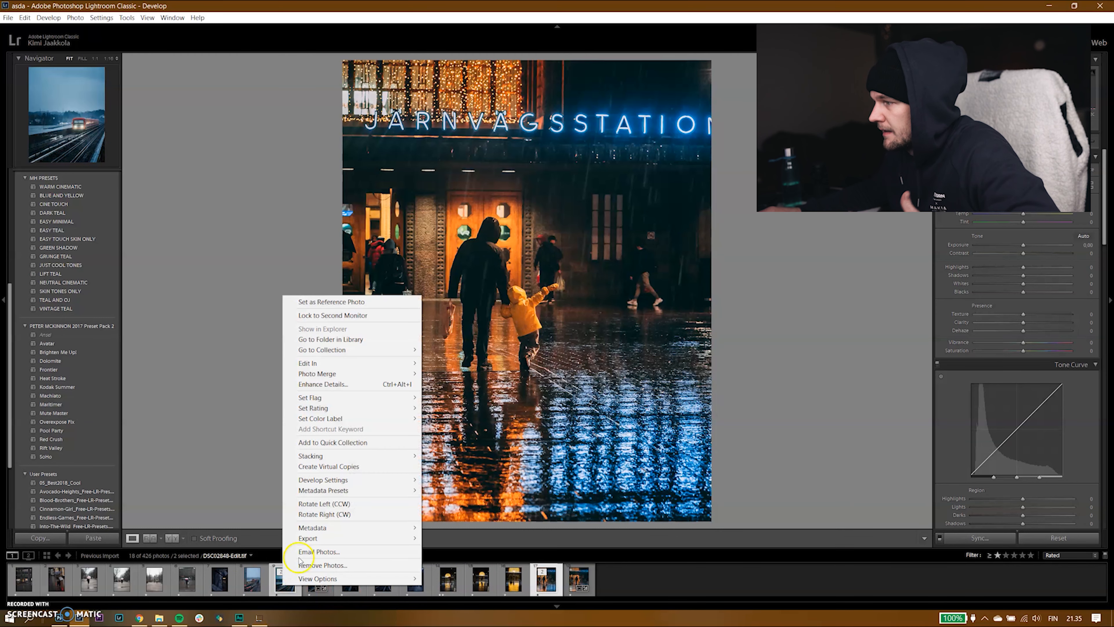
{"action": "mouse_move", "coordinate": [307, 540]}
{"action": "left_click", "coordinate": [490, 540]}
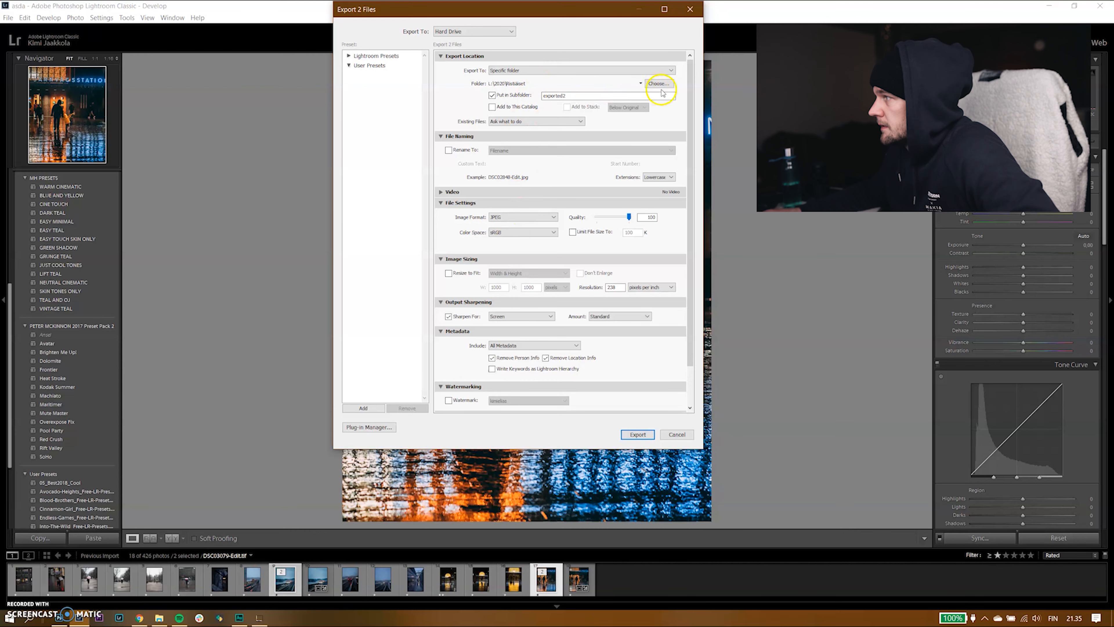
Set the export folder to How I edit my photos inside the 2020 folder and export both photos
{"action": "left_click", "coordinate": [661, 88]}
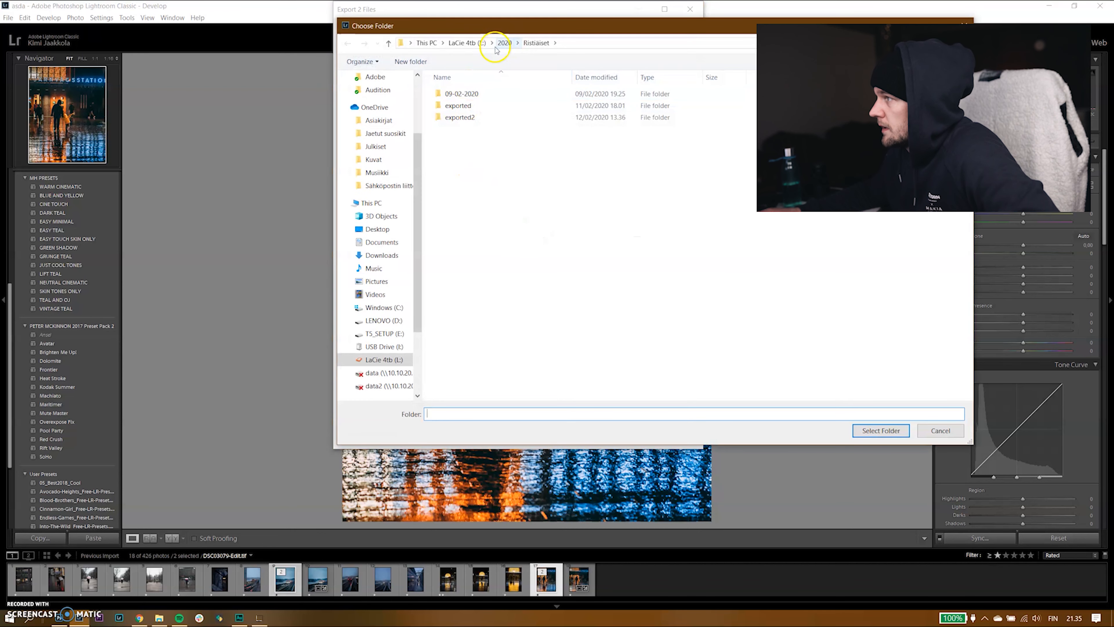
{"action": "left_click", "coordinate": [468, 43]}
{"action": "double_click", "coordinate": [451, 120]}
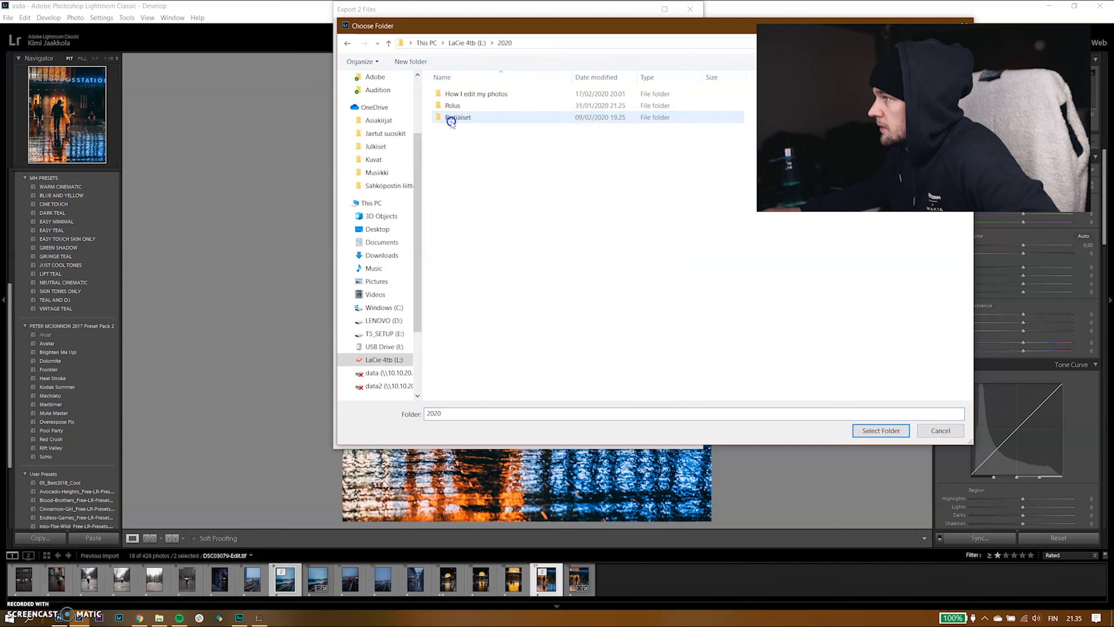
{"action": "double_click", "coordinate": [466, 94]}
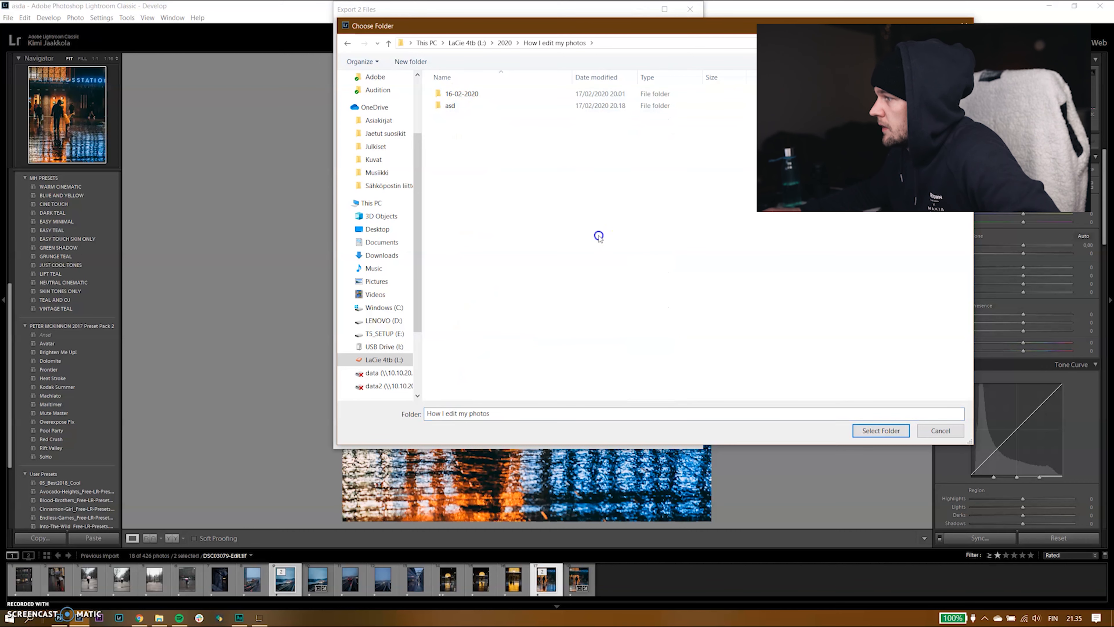
{"action": "left_click", "coordinate": [875, 428]}
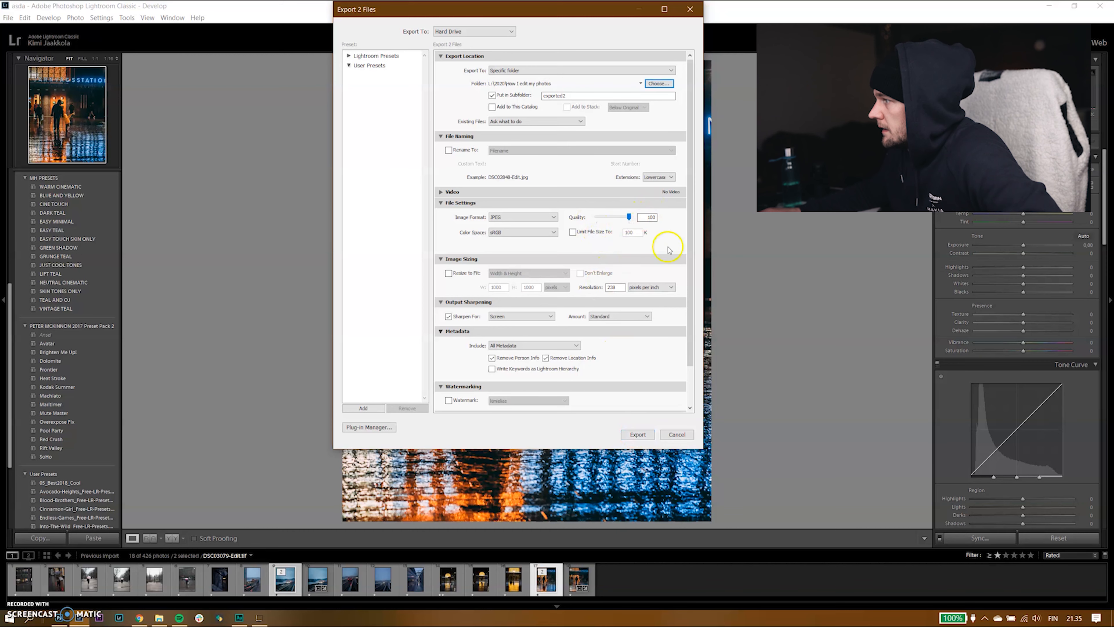
{"action": "left_click", "coordinate": [638, 433]}
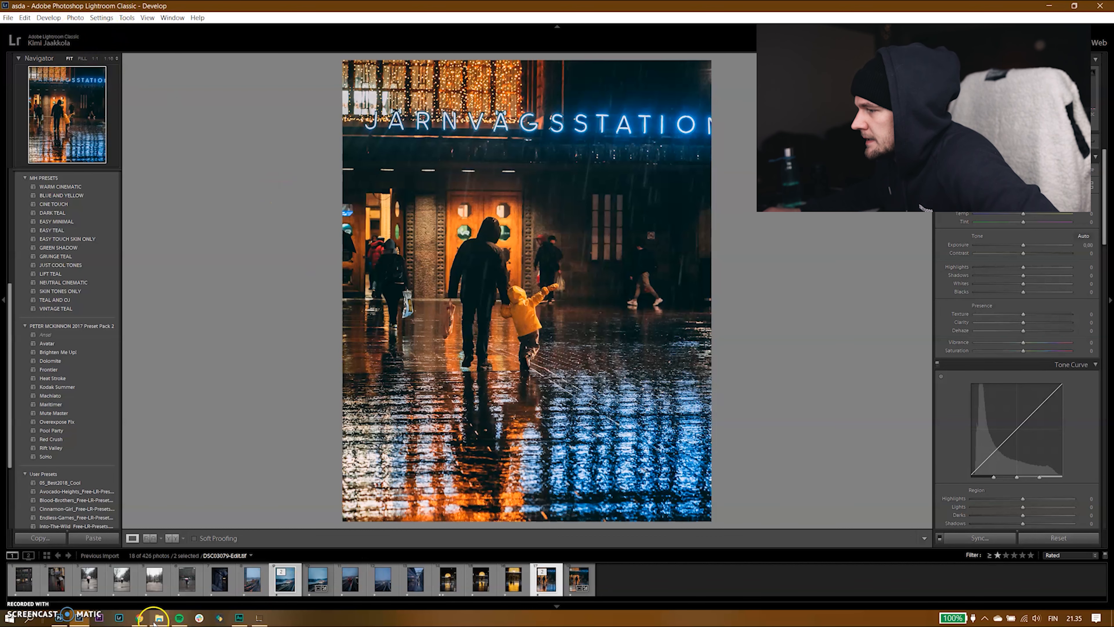
{"action": "left_click", "coordinate": [117, 619]}
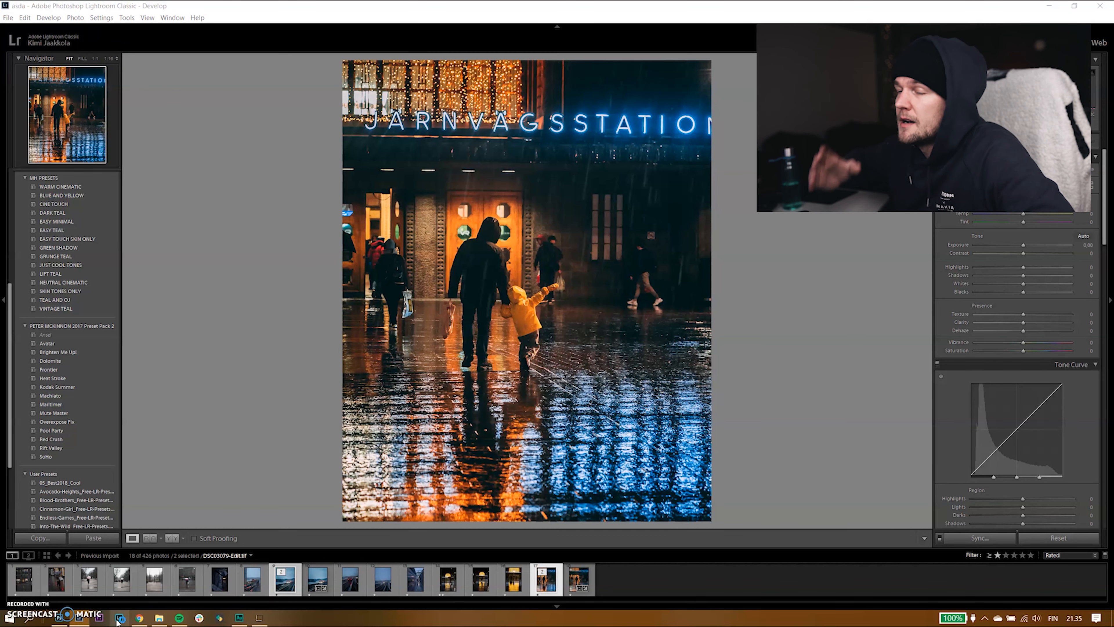